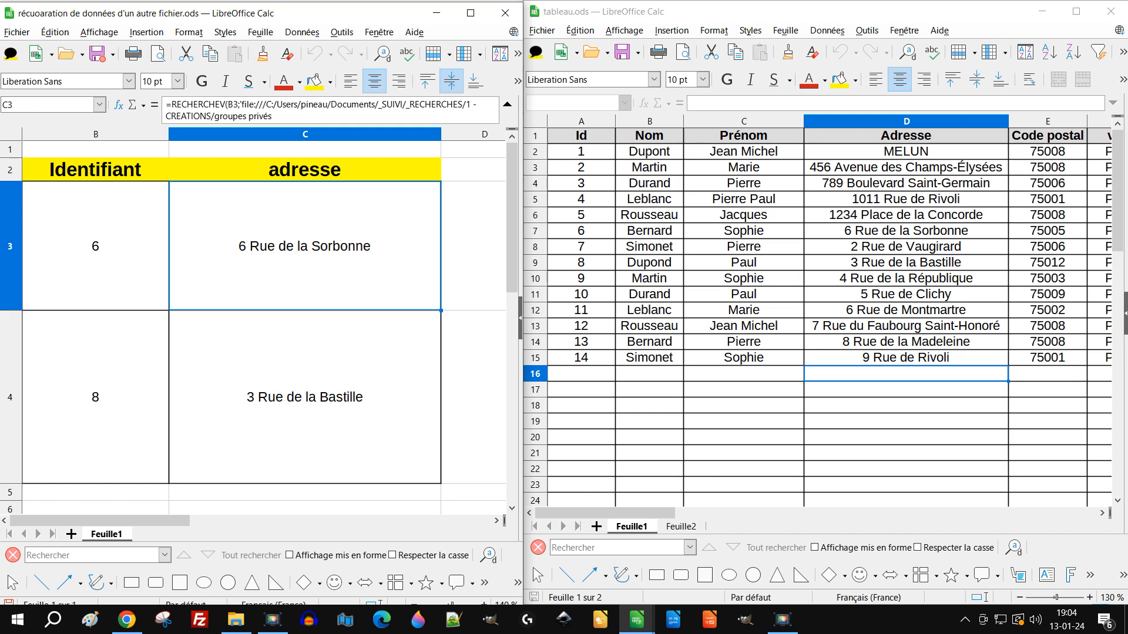
# Step: Set the identifier in B3 to 13 and select the matching record A14:D14 in tableau.ods for comparison
pyautogui.hotkey('alt', 'Tab')
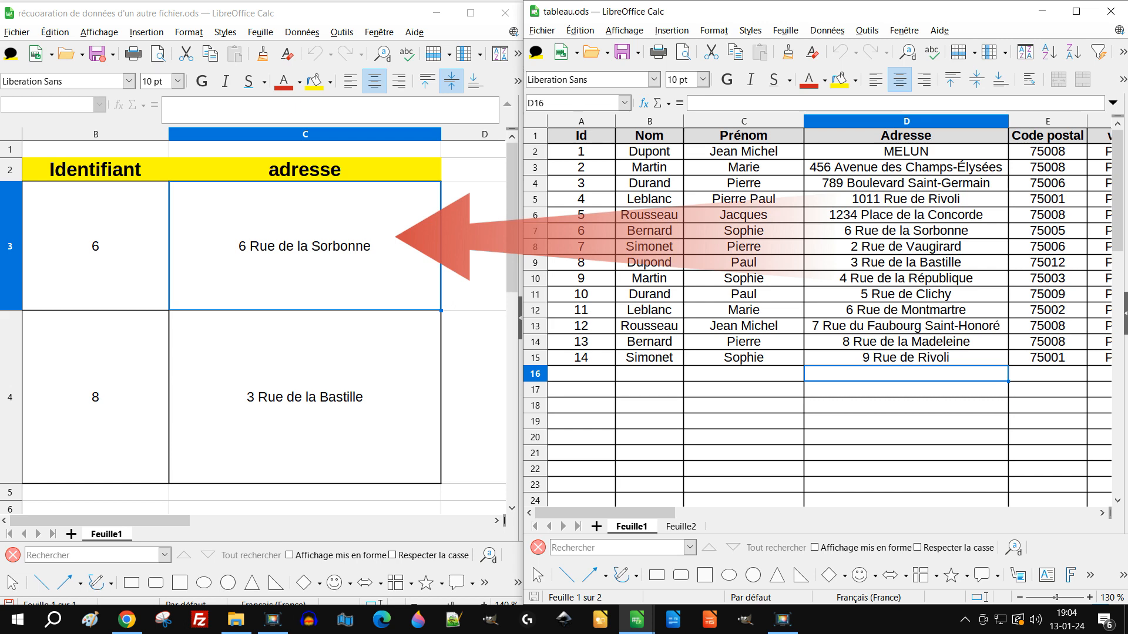
pyautogui.click(96, 246)
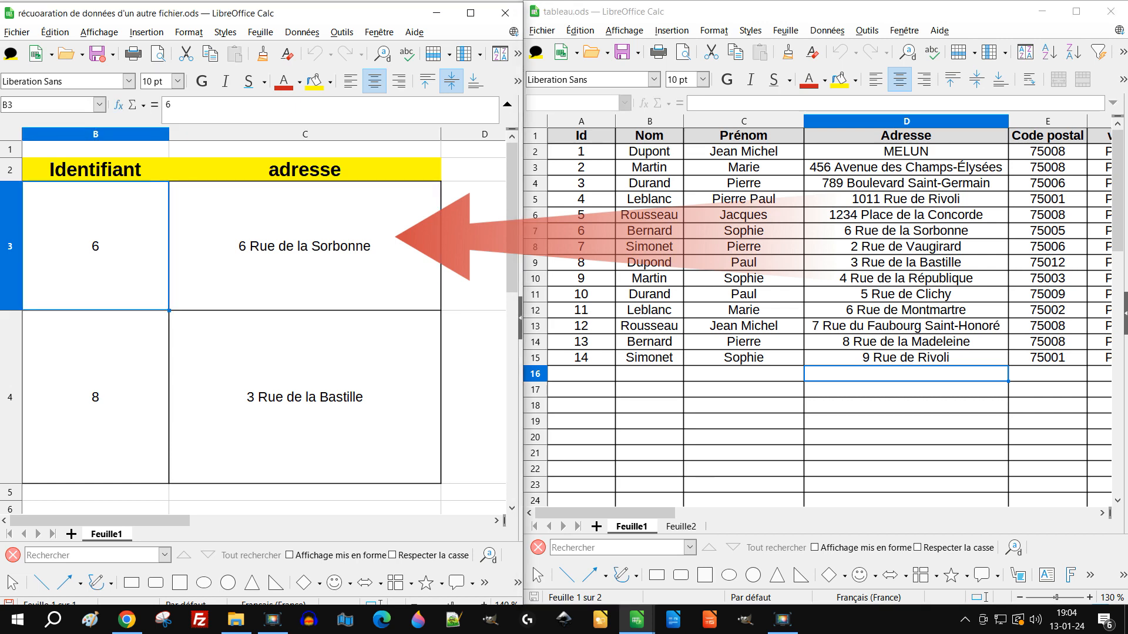
pyautogui.write('13')
pyautogui.press('Return')
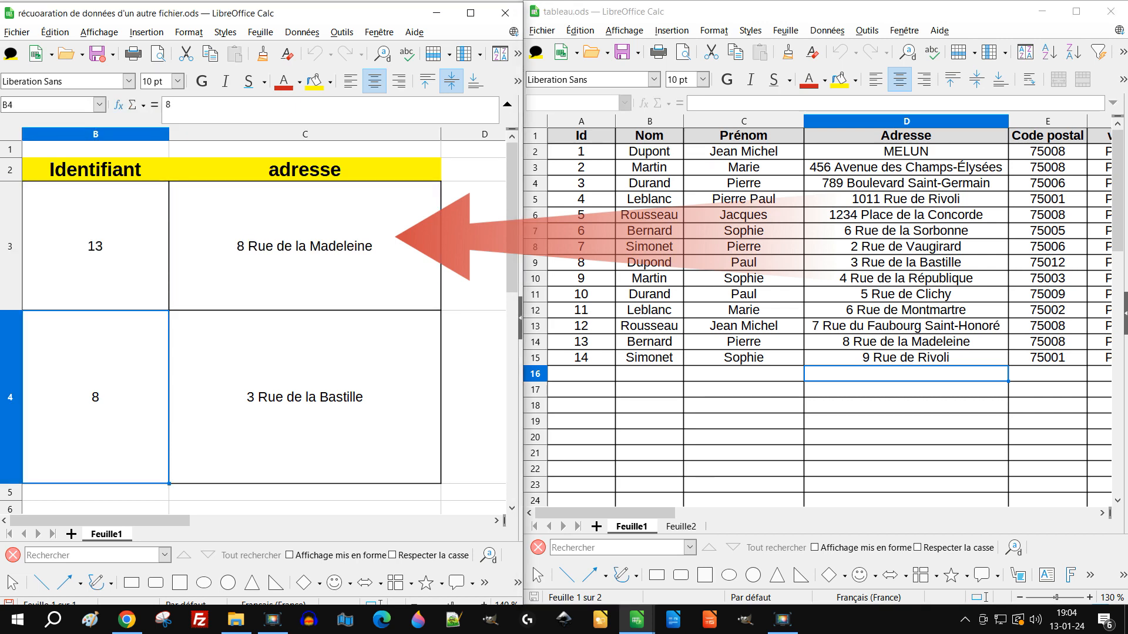
pyautogui.click(304, 246)
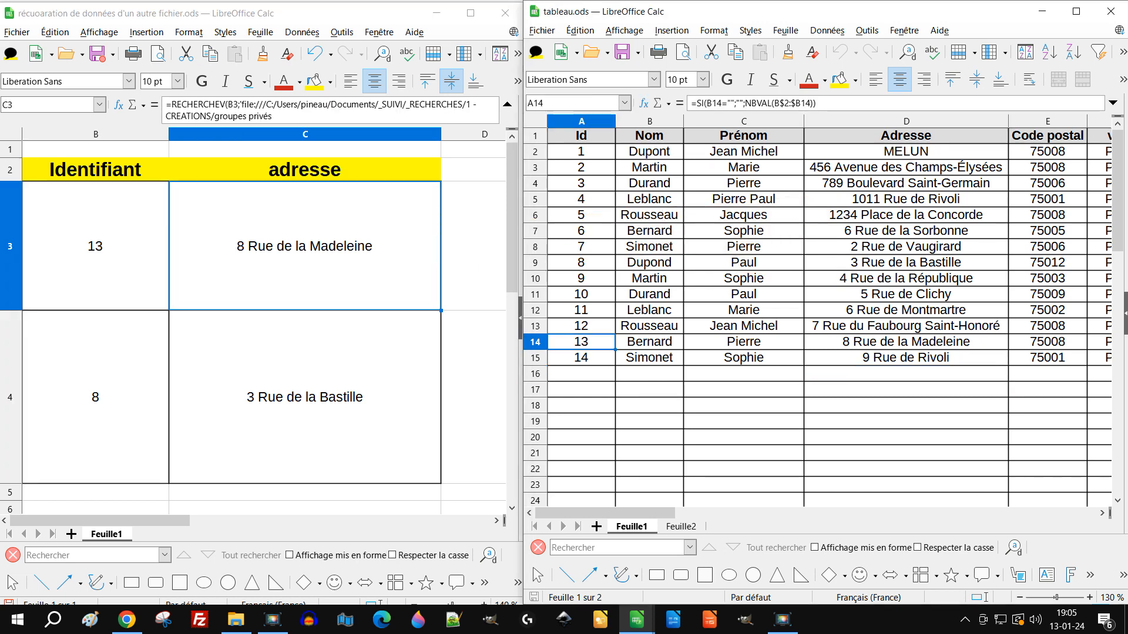
pyautogui.moveTo(581, 341); pyautogui.dragTo(905, 341)
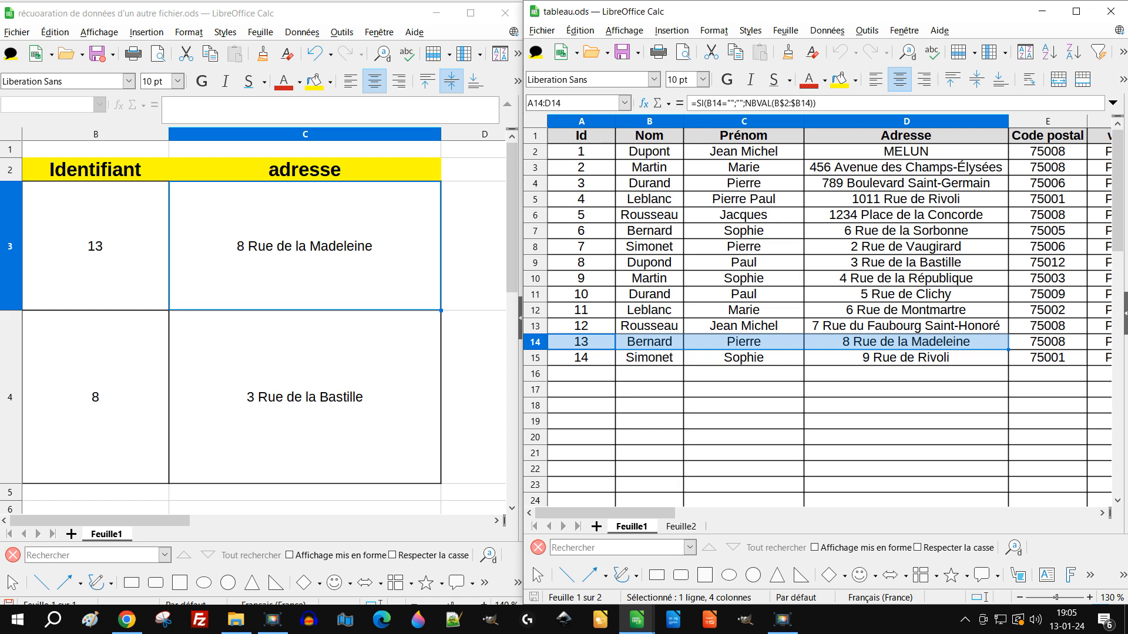
# Step: Set the identifier in B4 to 14 and select the address formula cell C4
pyautogui.click(95, 397)
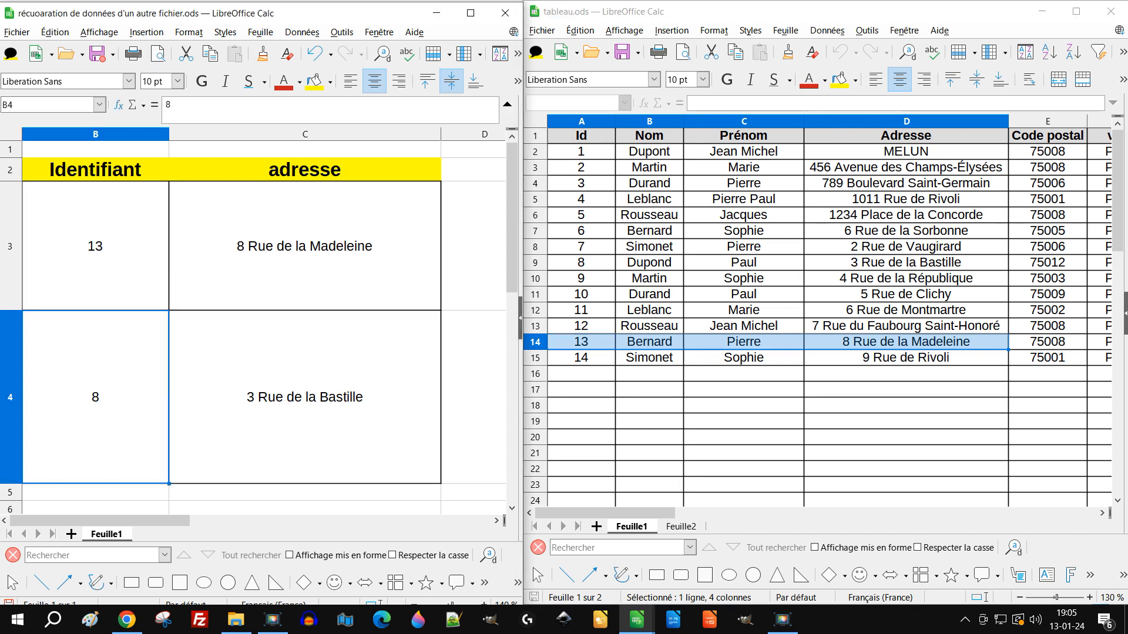
pyautogui.write('14')
pyautogui.press('Return')
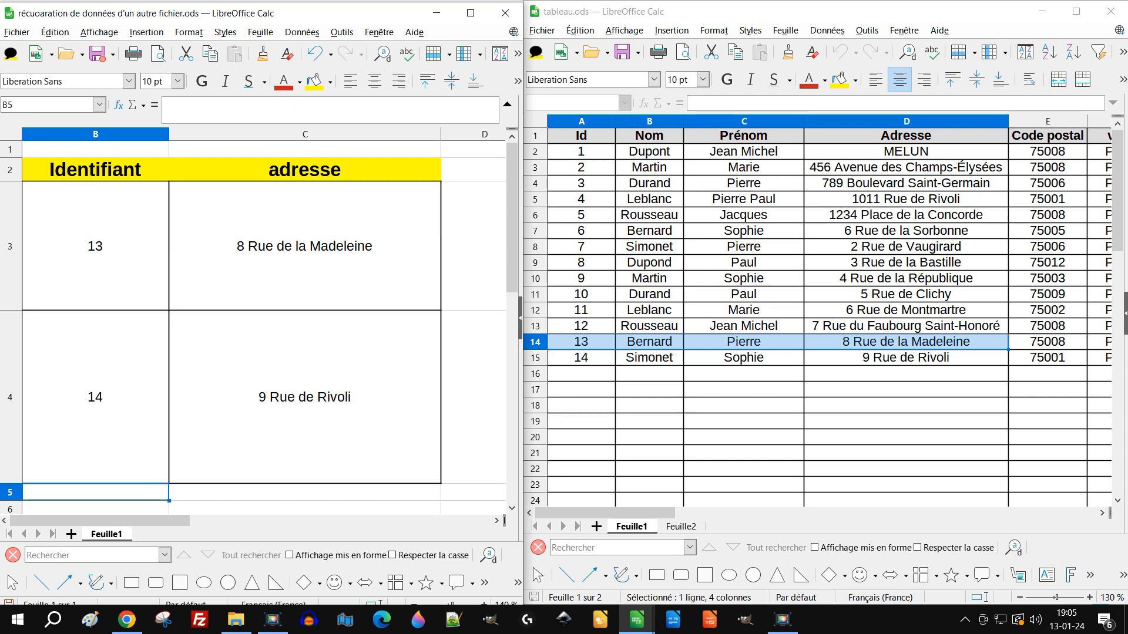
pyautogui.click(304, 397)
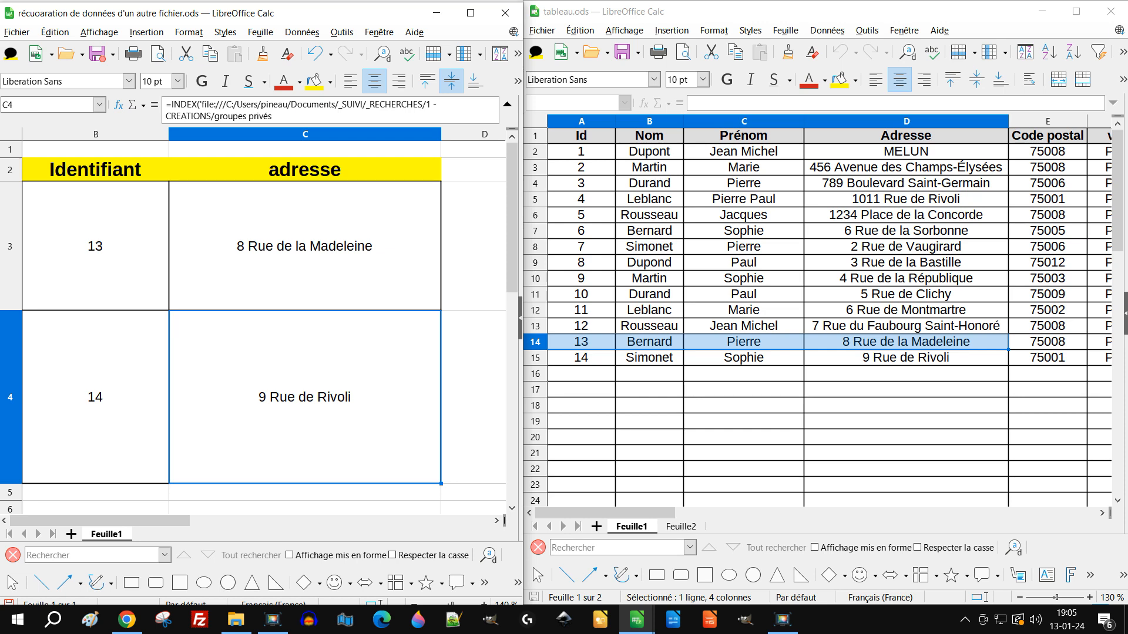
# Step: Close the tableau.ods workbook and maximize the remaining data retrieval workbook
pyautogui.click(1110, 11)
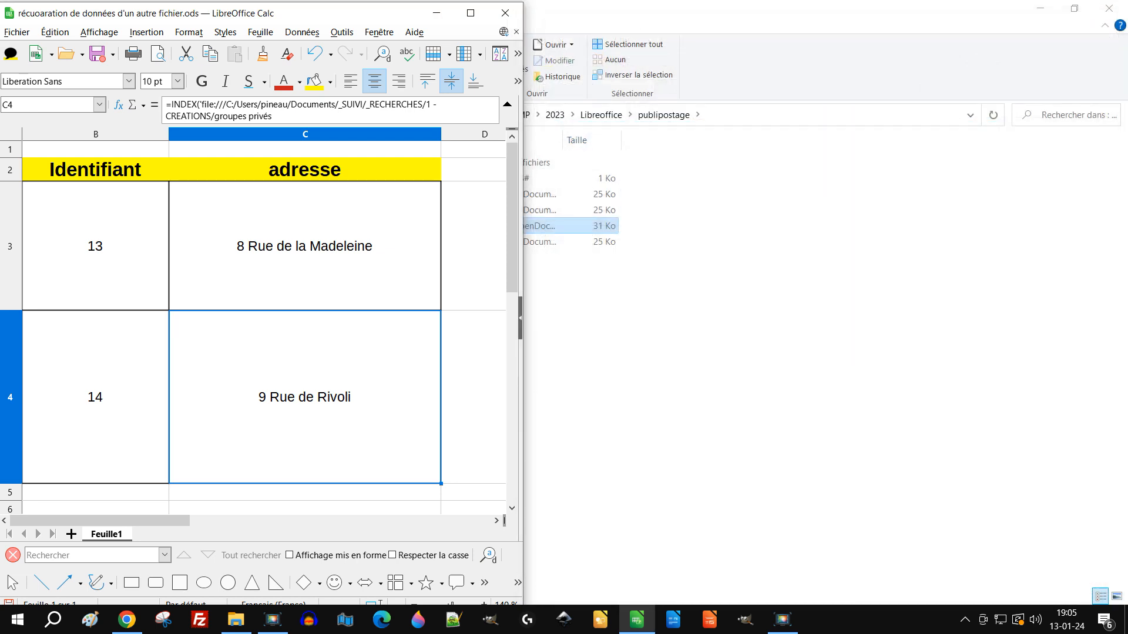
pyautogui.click(470, 12)
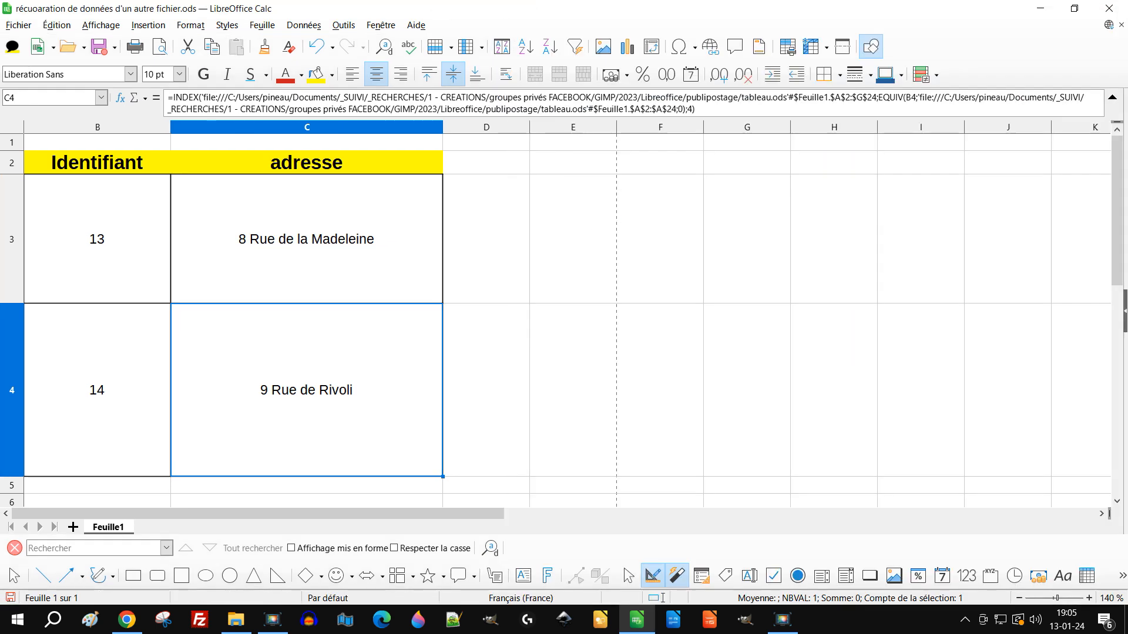
pyautogui.click(572, 390)
pyautogui.scroll(-1, 564, 317)
pyautogui.scroll(1, 564, 317)
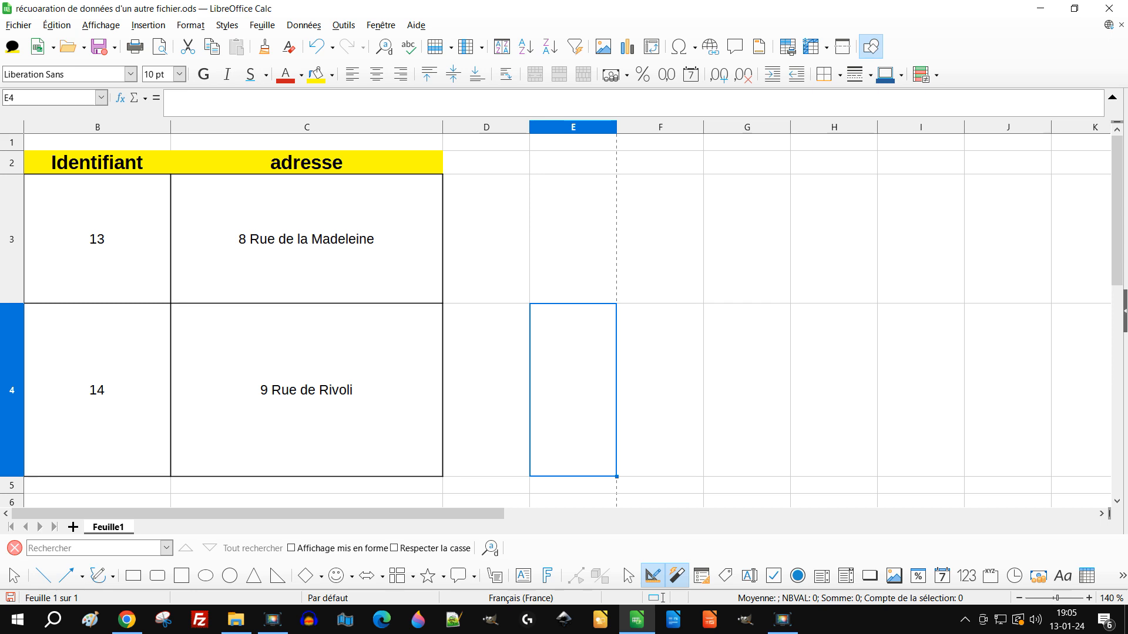
# Step: Select the whole sheet and unhide its hidden columns
pyautogui.hotkey('ctrl', 'a')
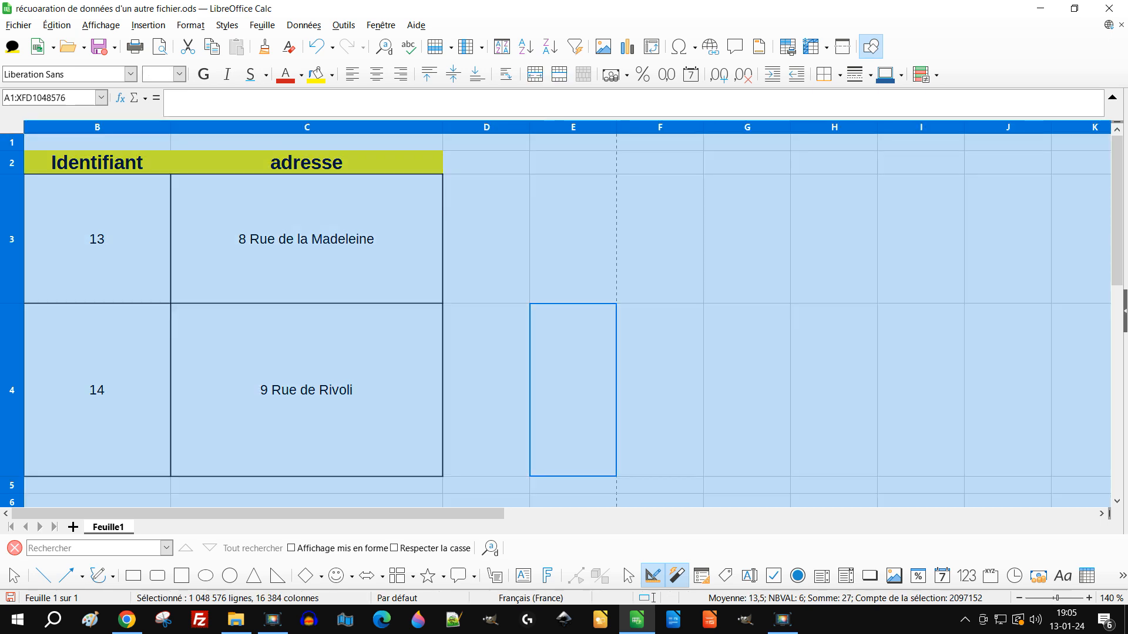
pyautogui.rightClick(83, 127)
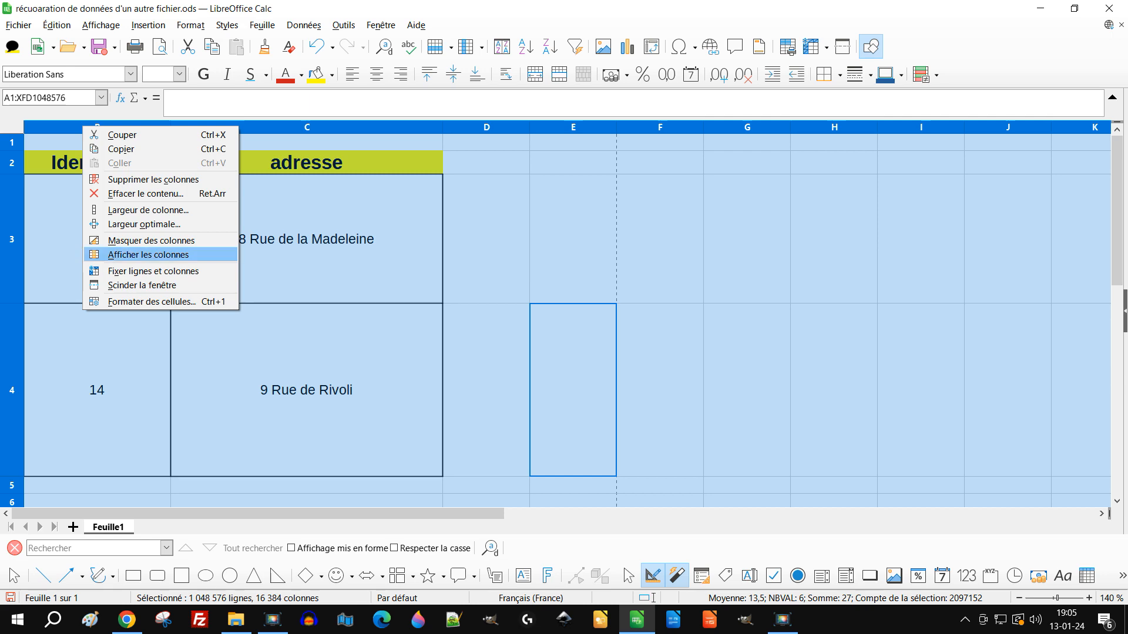
pyautogui.click(148, 254)
pyautogui.click(148, 254)
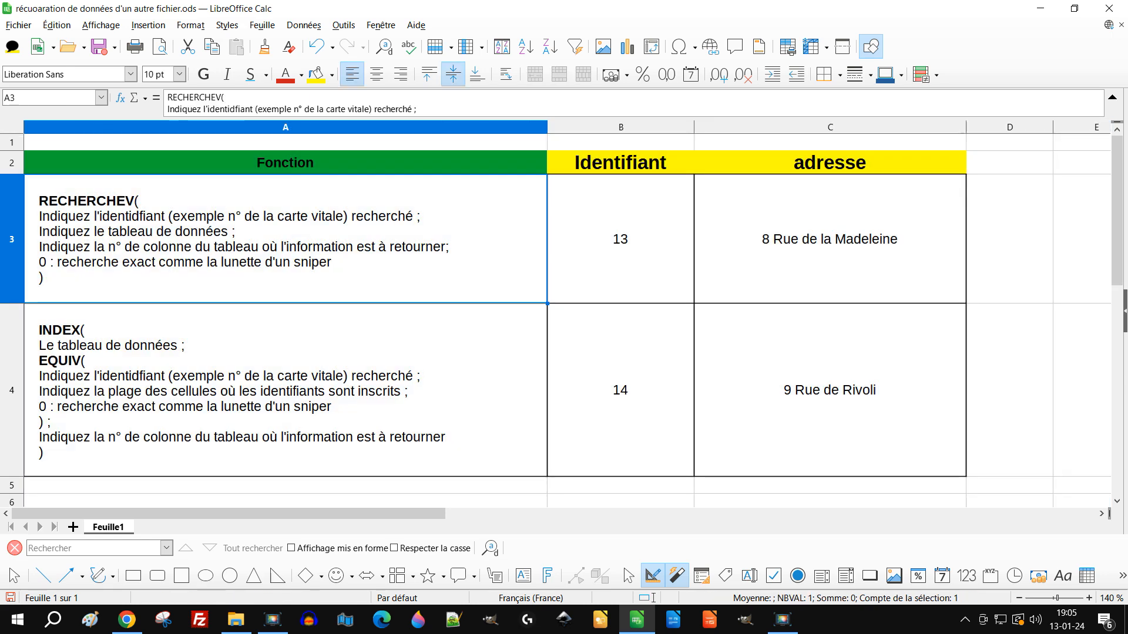
pyautogui.scroll(-1, 564, 305)
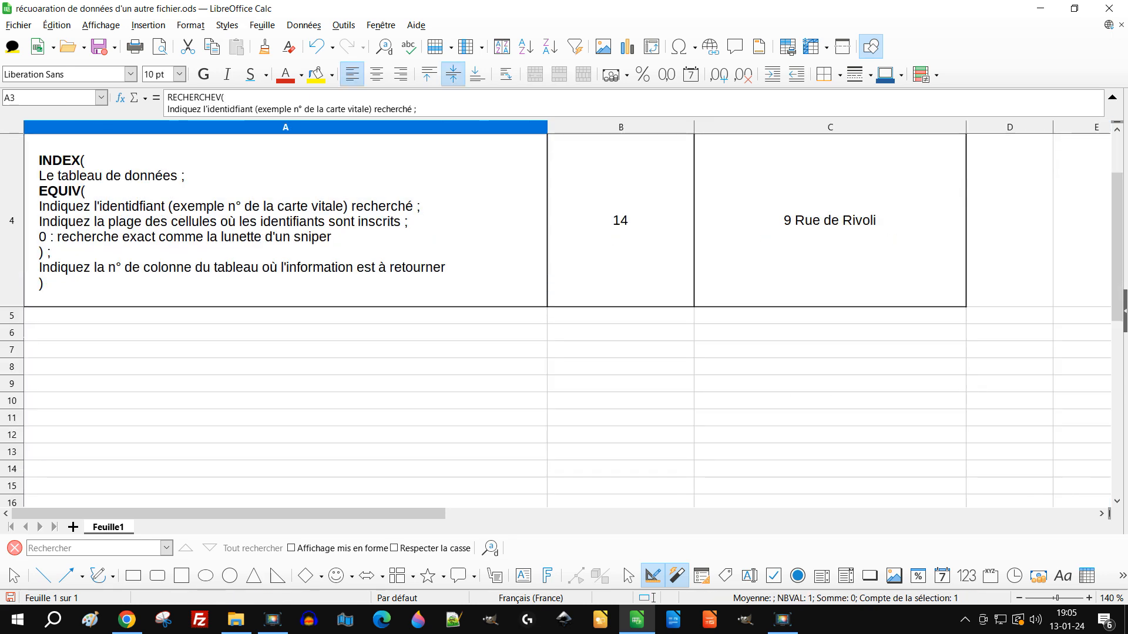
pyautogui.click(829, 367)
pyautogui.scroll(1, 564, 305)
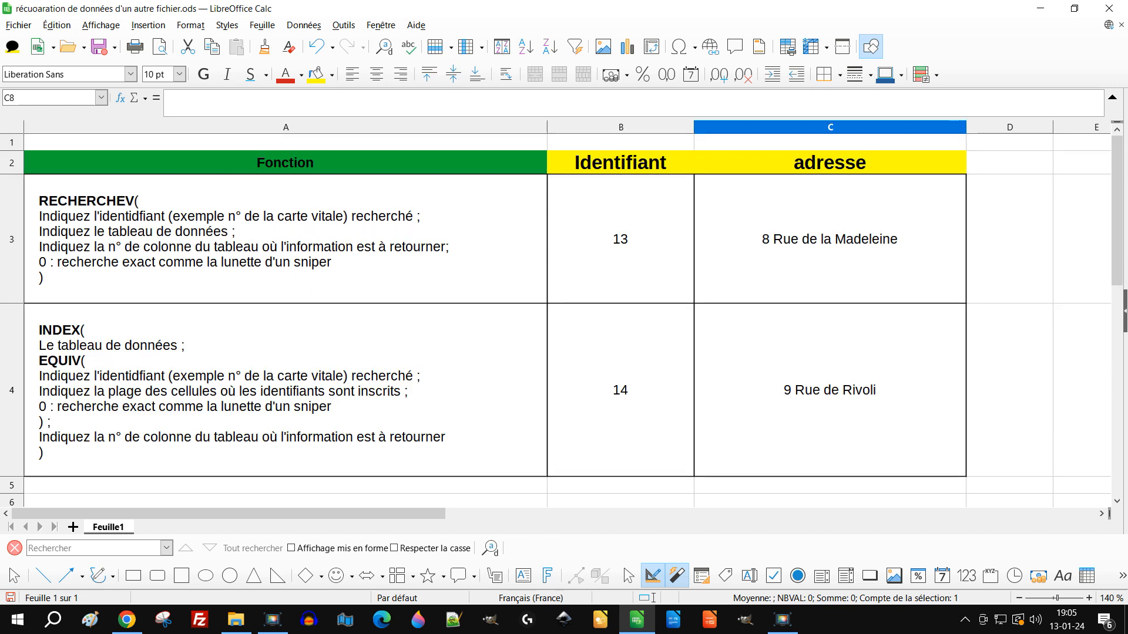
# Step: Copy the formatting of the adresse column cells C2:C4 onto D2:D4
pyautogui.click(1009, 239)
pyautogui.click(1009, 162)
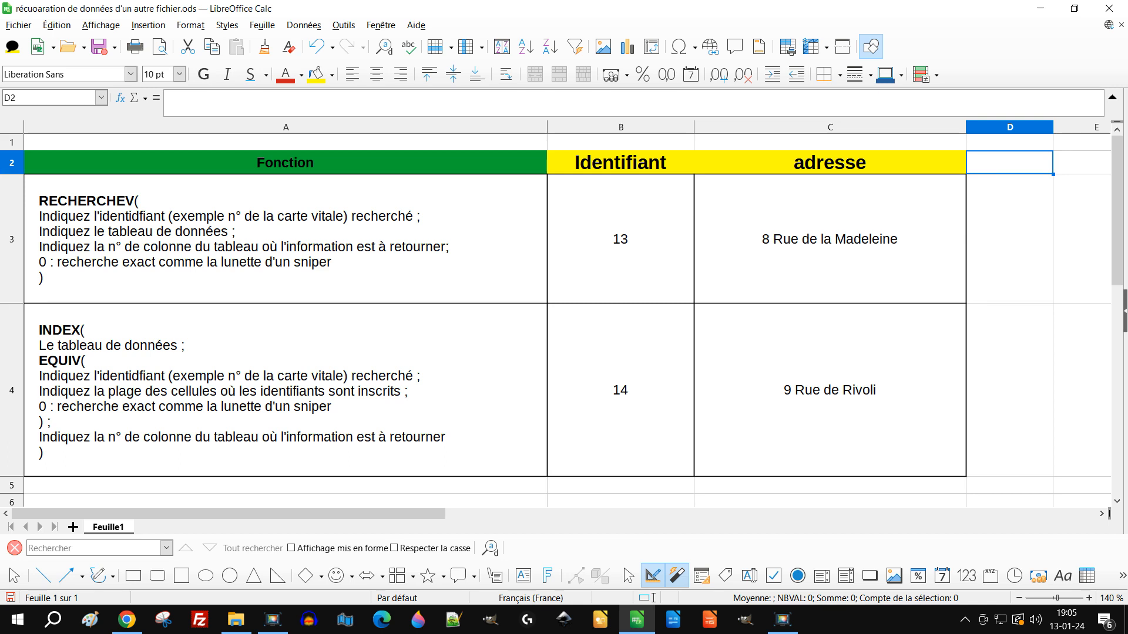
pyautogui.moveTo(830, 162); pyautogui.dragTo(829, 390)
pyautogui.press('Escape')
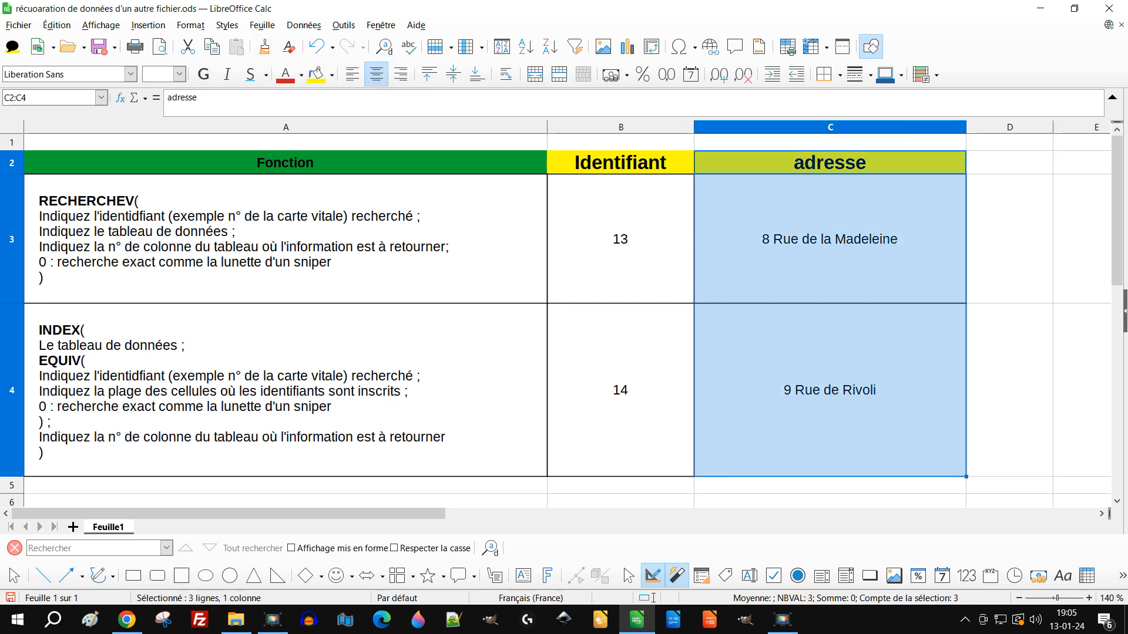
pyautogui.moveTo(1009, 162); pyautogui.dragTo(1009, 390)
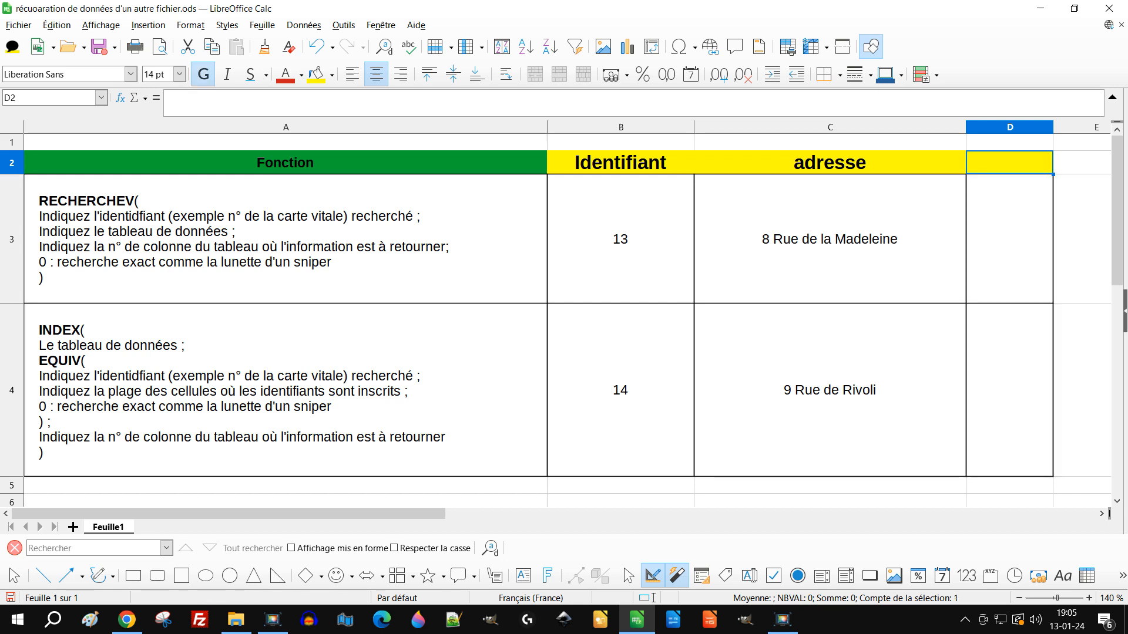
# Step: Enter the header "prénom" in D2 and widen column D slightly
pyautogui.write('préo')
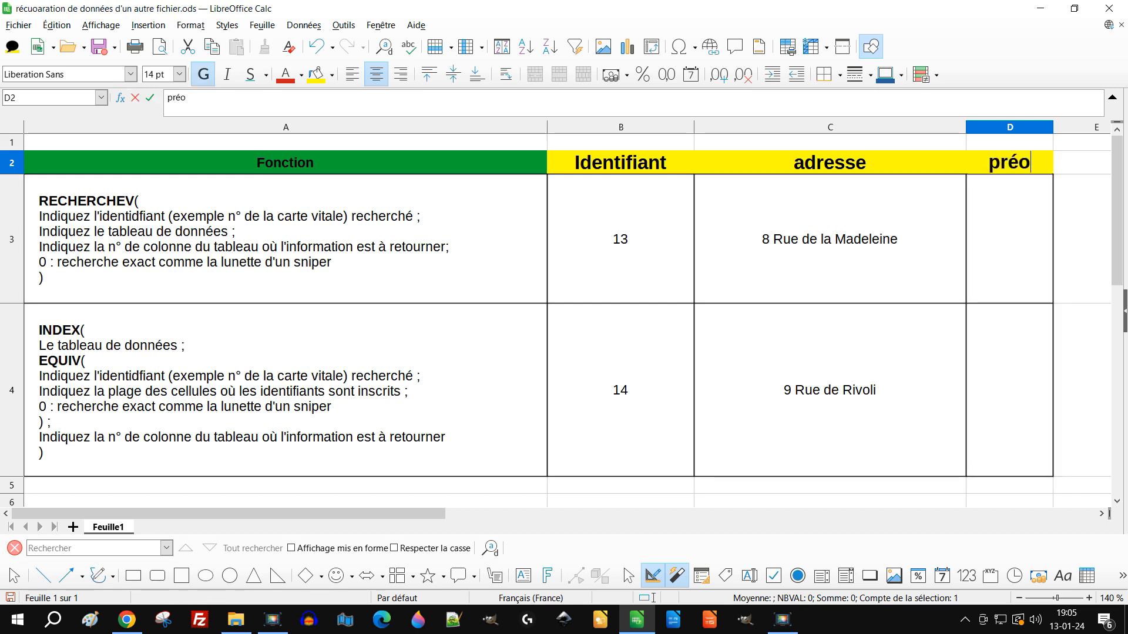
pyautogui.press('BackSpace')
pyautogui.write('nom')
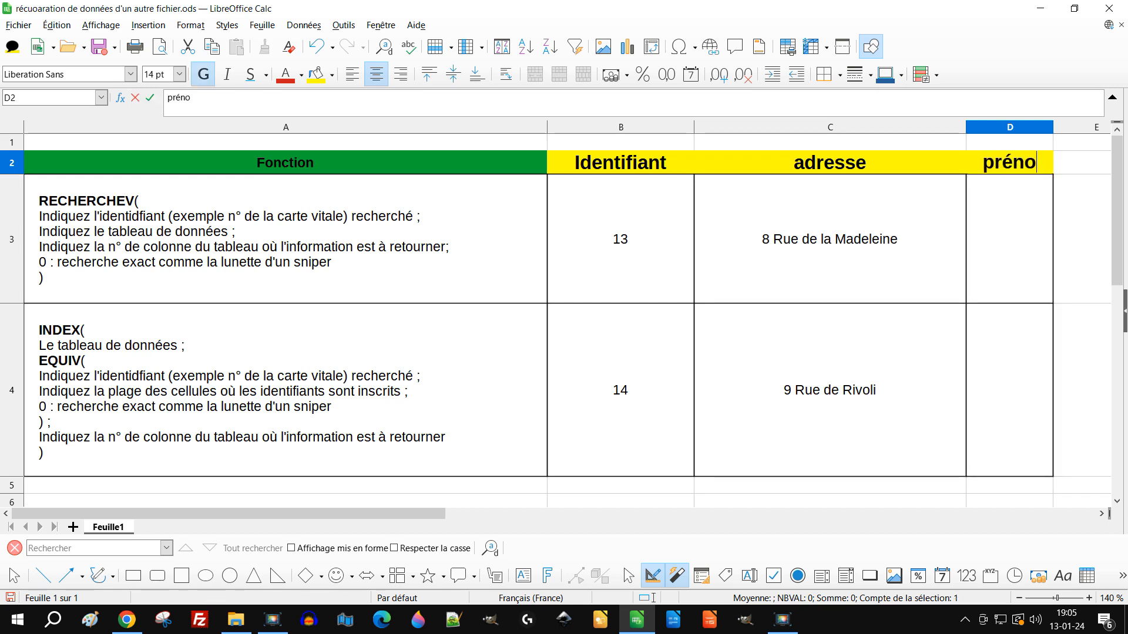
pyautogui.press('Return')
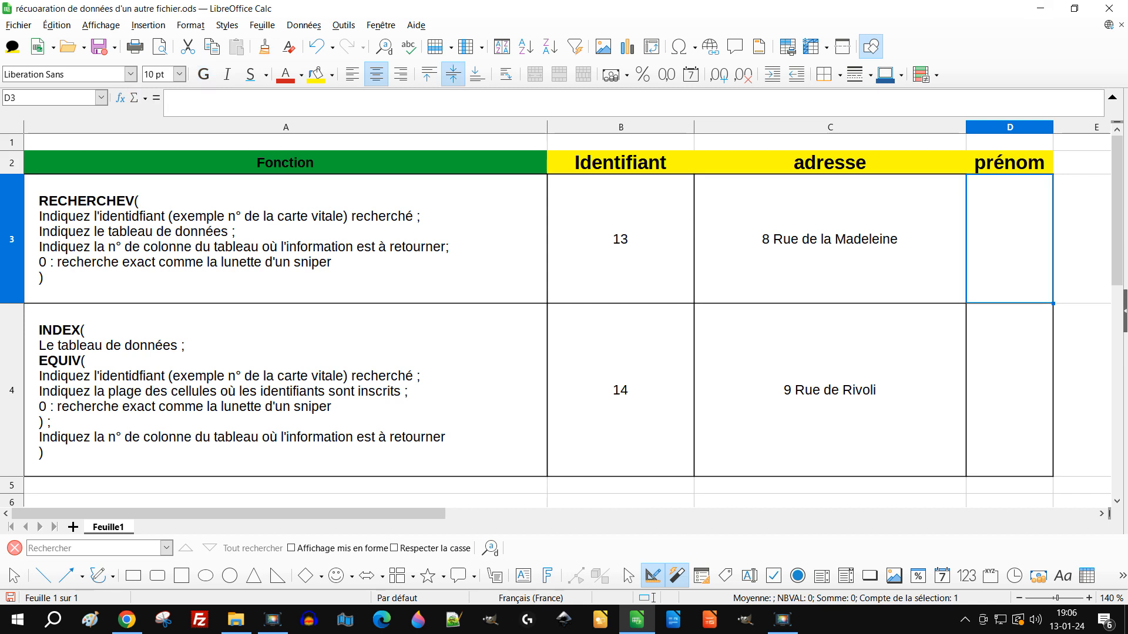
pyautogui.moveTo(1053, 127); pyautogui.dragTo(1066, 127)
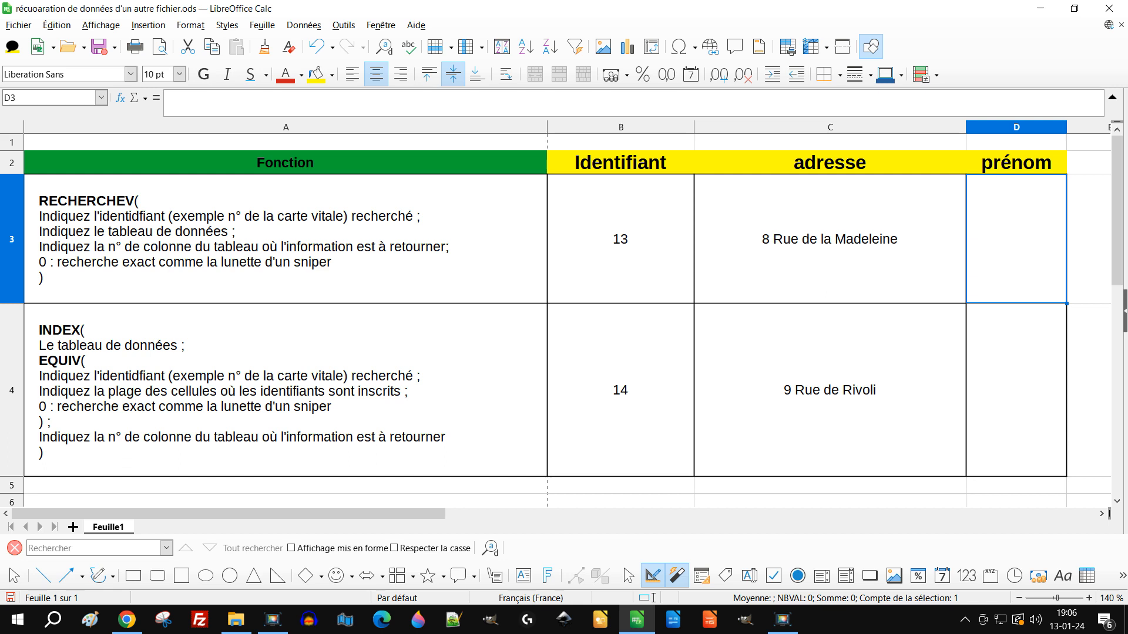
# Step: Correct the misspelled "identidfiant" to "identifiant" in the function descriptions in A3 and A4
pyautogui.doubleClick(130, 231)
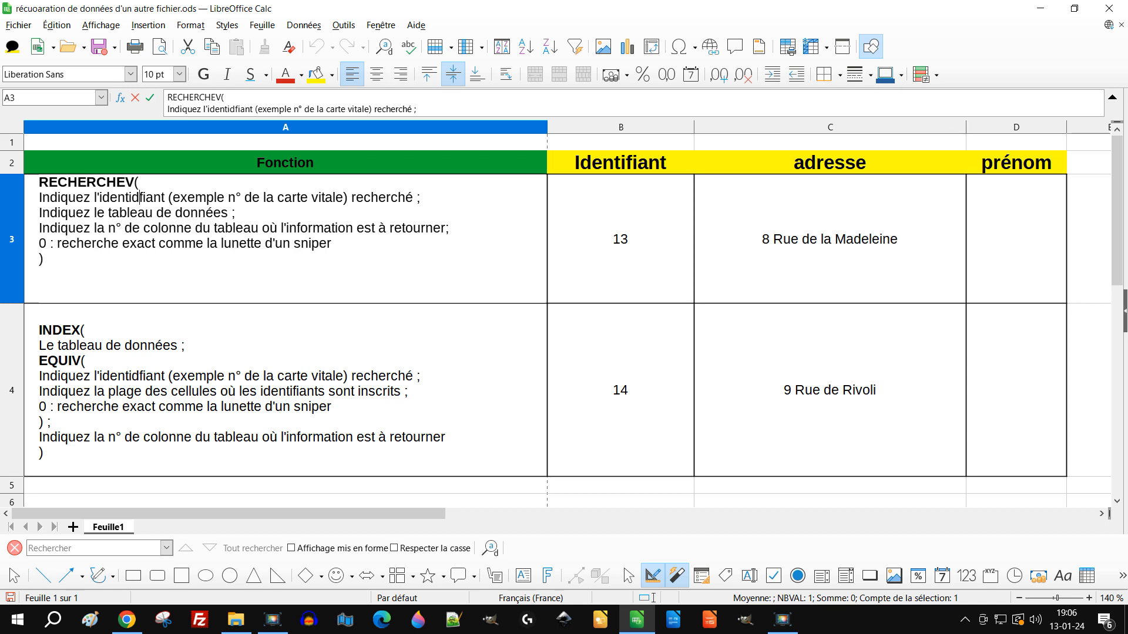
pyautogui.press('BackSpace')
pyautogui.press('Return')
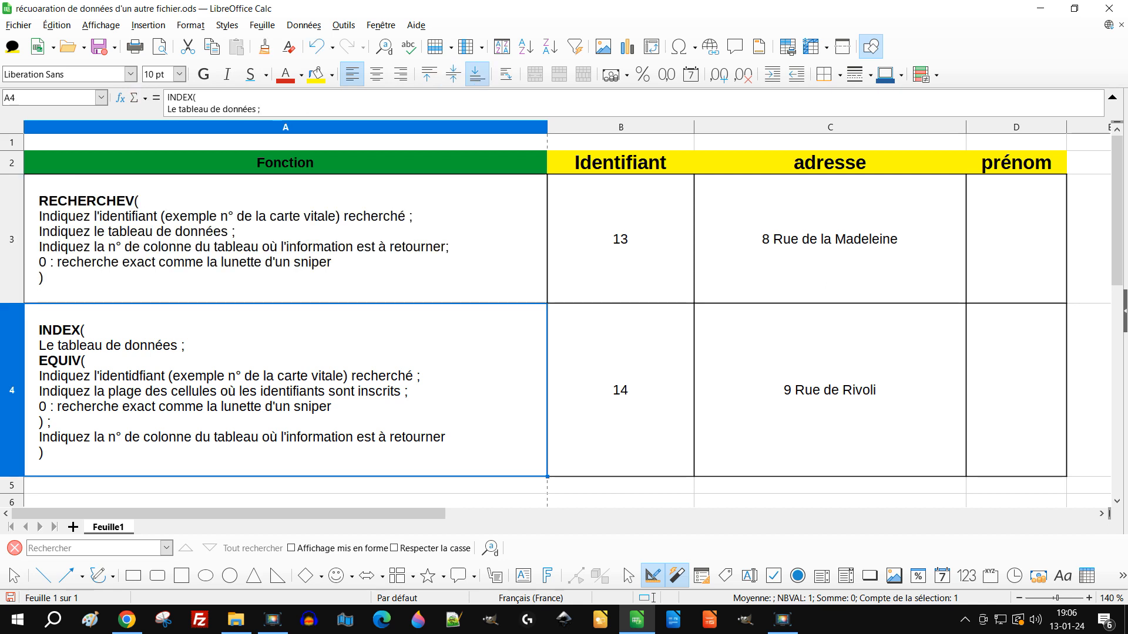
pyautogui.press('F2')
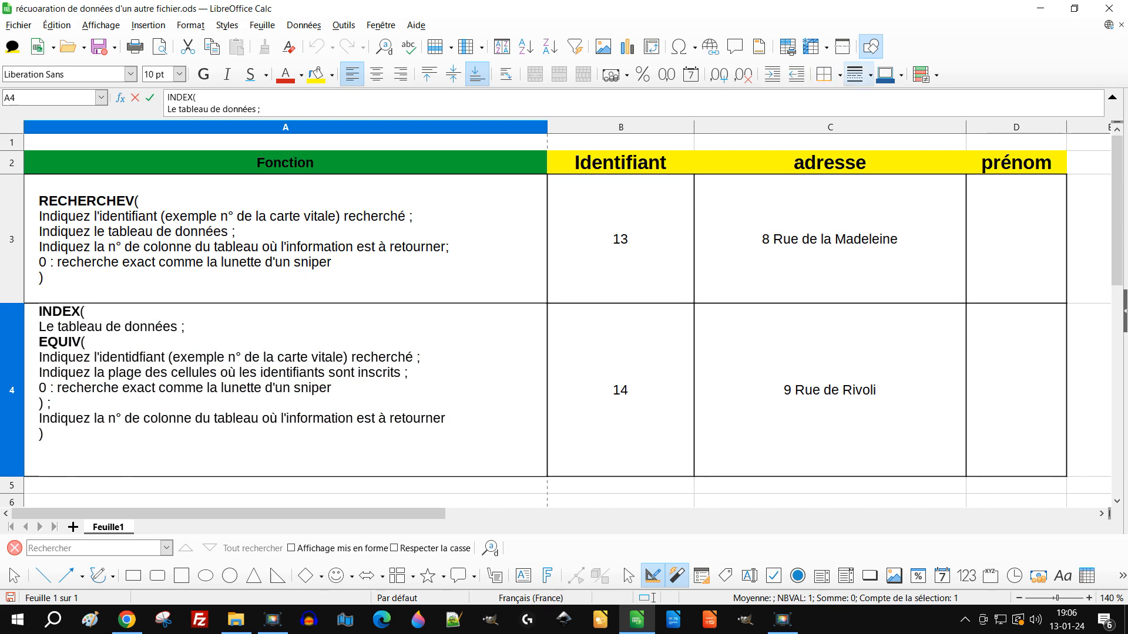
pyautogui.press('BackSpace')
pyautogui.press('Return')
# Step: Begin a RECHERCHEV formula in D3 with the identifier cell B3 as search criterion, followed by a semicolon
pyautogui.click(1016, 239)
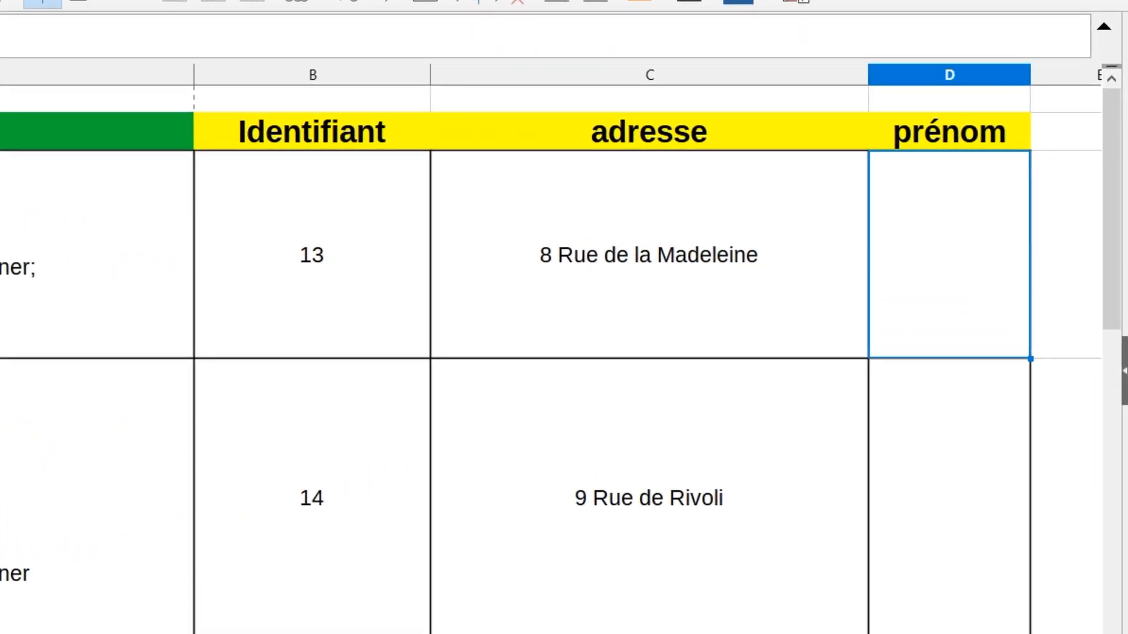
pyautogui.write('=')
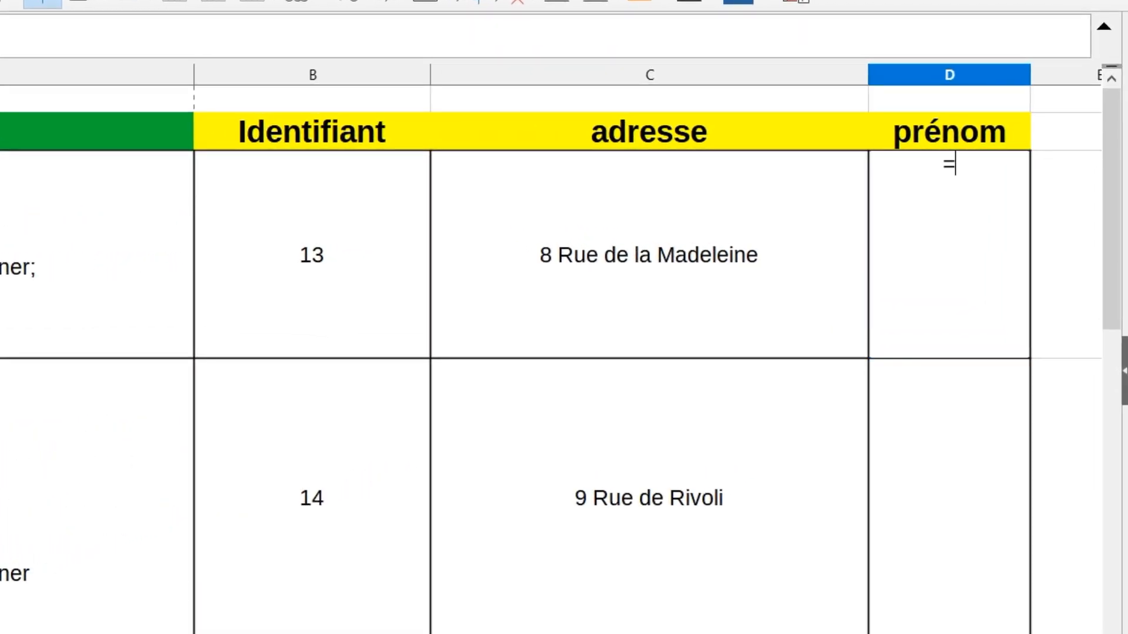
pyautogui.write('recherch')
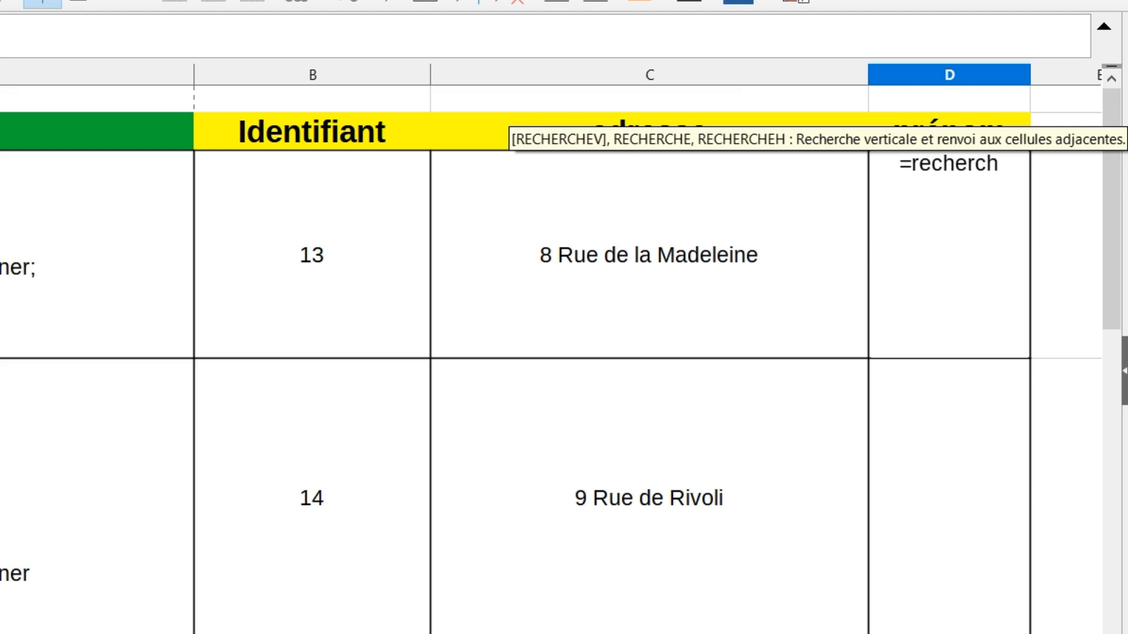
pyautogui.write('ev')
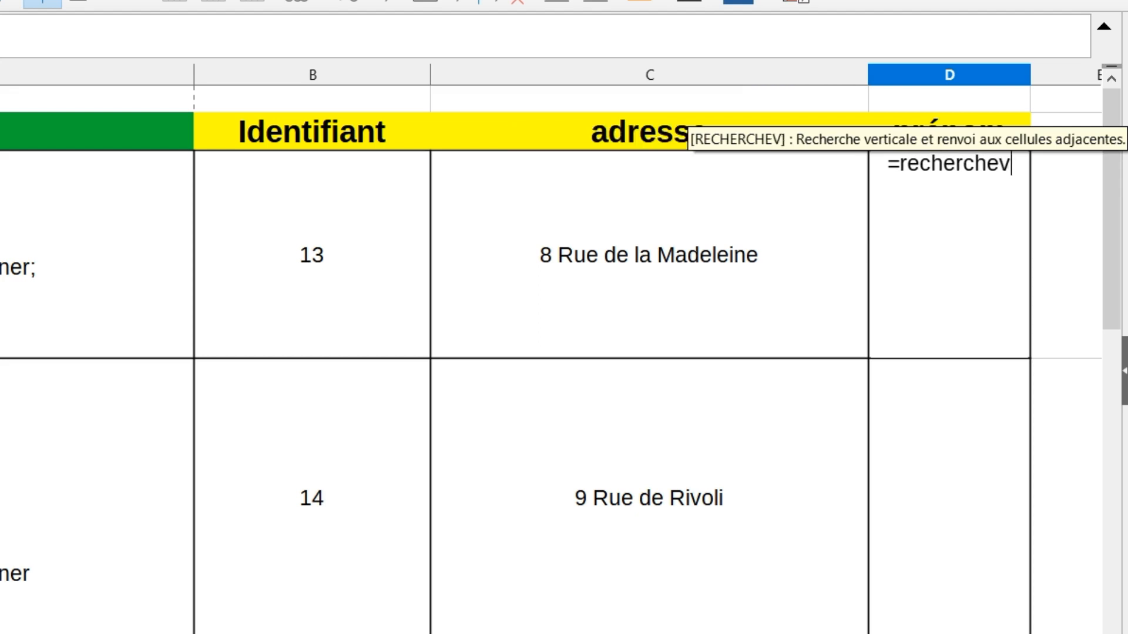
pyautogui.press('Return')
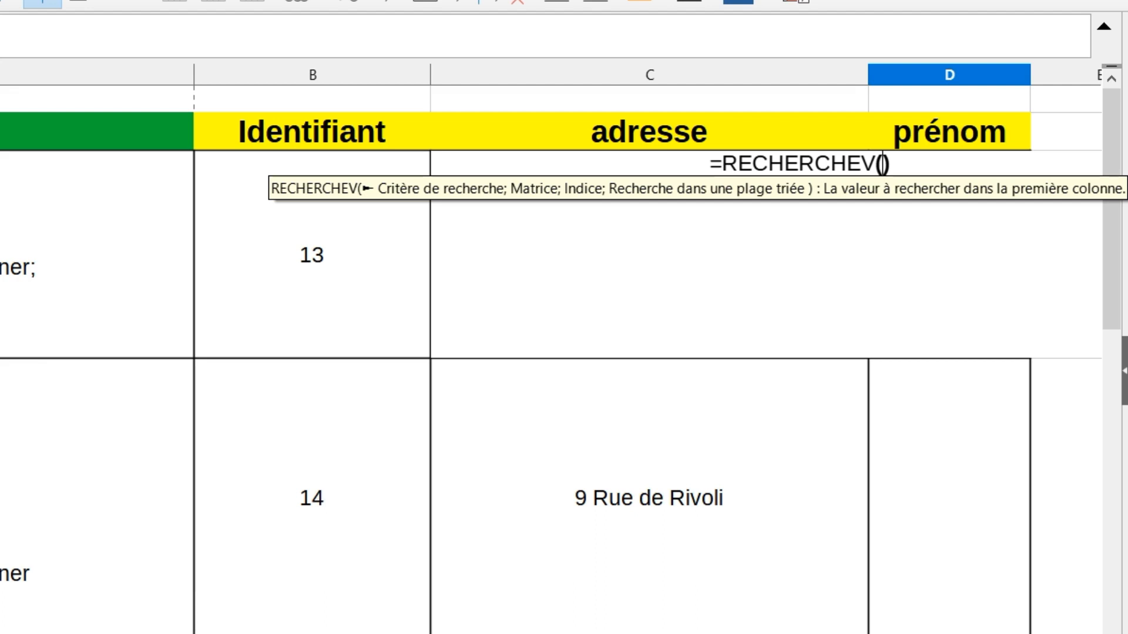
pyautogui.click(312, 255)
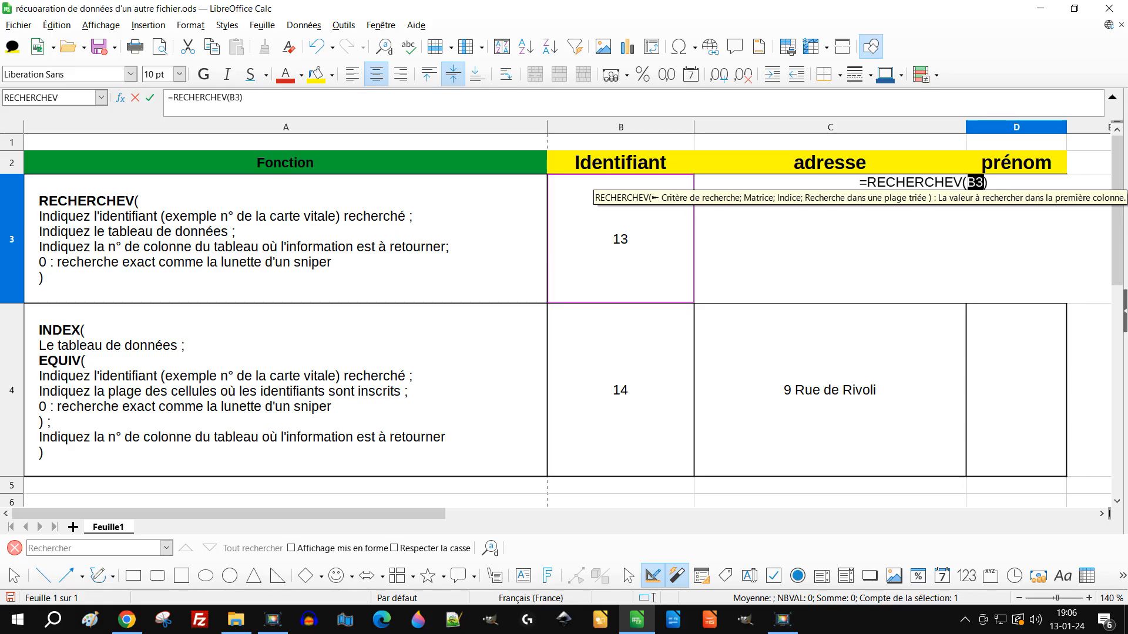
pyautogui.write(';')
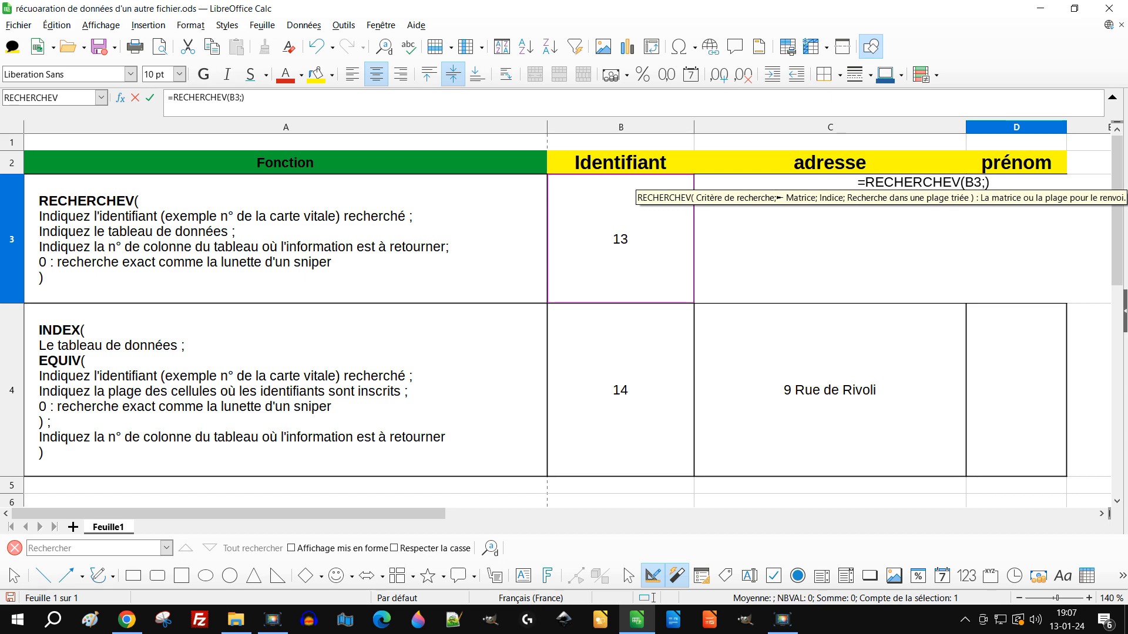
# Step: Open tableau.ods from the publipostage folder and pick Feuille1 range A2:F24 as the matrix of the RECHERCHEV formula
pyautogui.click(236, 620)
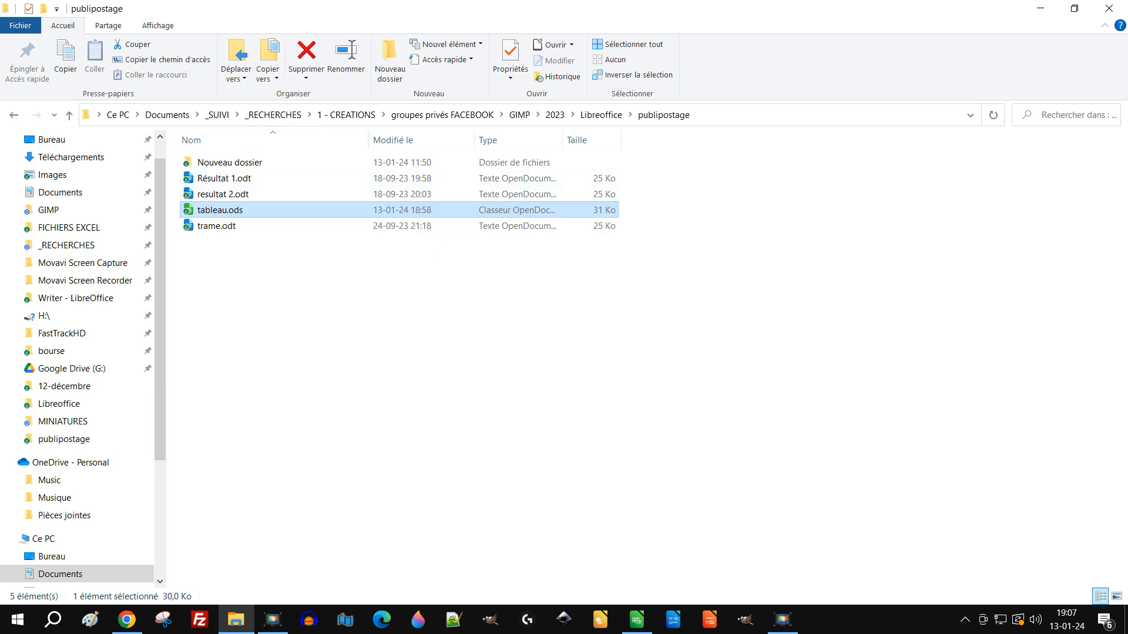
pyautogui.press('Return')
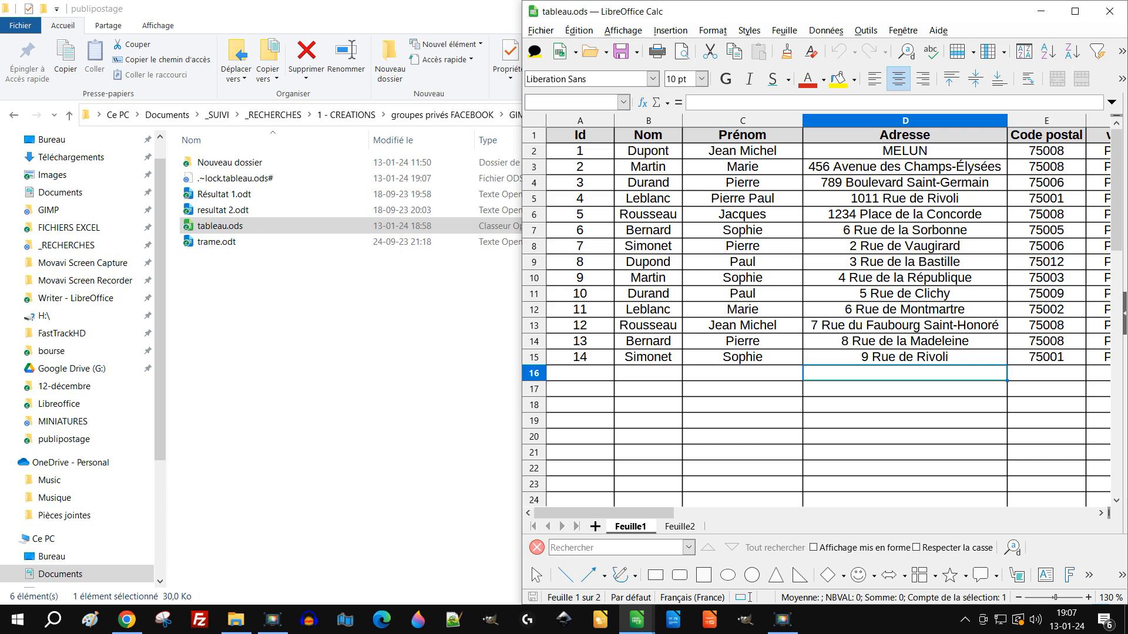
pyautogui.moveTo(580, 151); pyautogui.dragTo(691, 399)
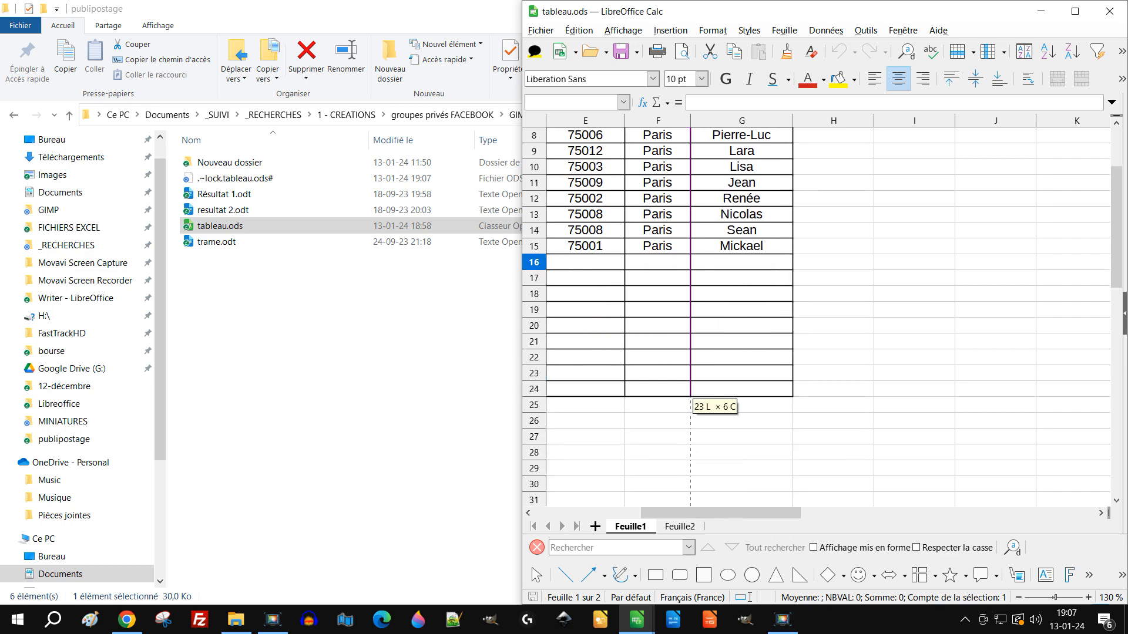
pyautogui.scroll(3, 763, 376)
pyautogui.moveTo(775, 513); pyautogui.dragTo(669, 513)
pyautogui.click(1074, 11)
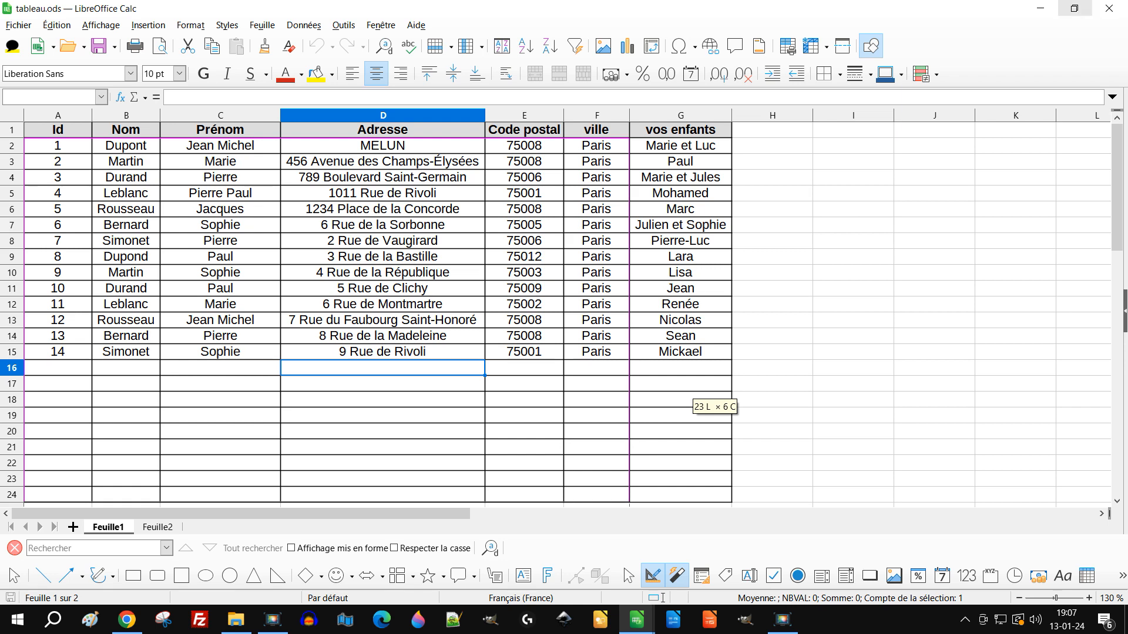
# Step: Return to the D3 formula, make the external range absolute as $A$2:$F$24, and add a semicolon before the closing parenthesis
pyautogui.moveTo(636, 619)
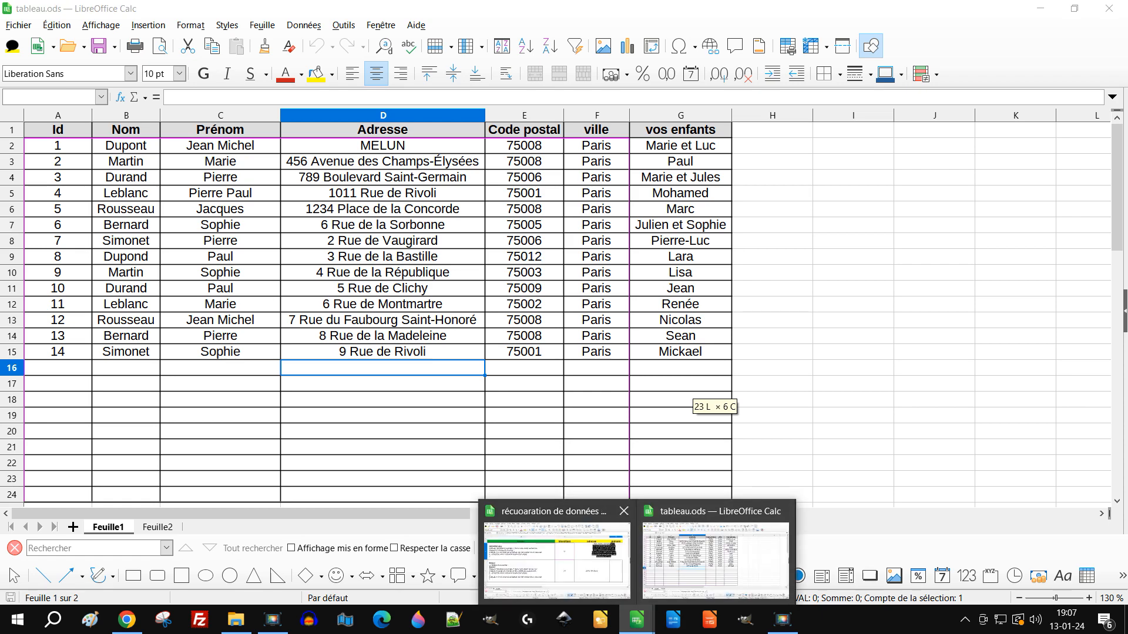
pyautogui.click(557, 563)
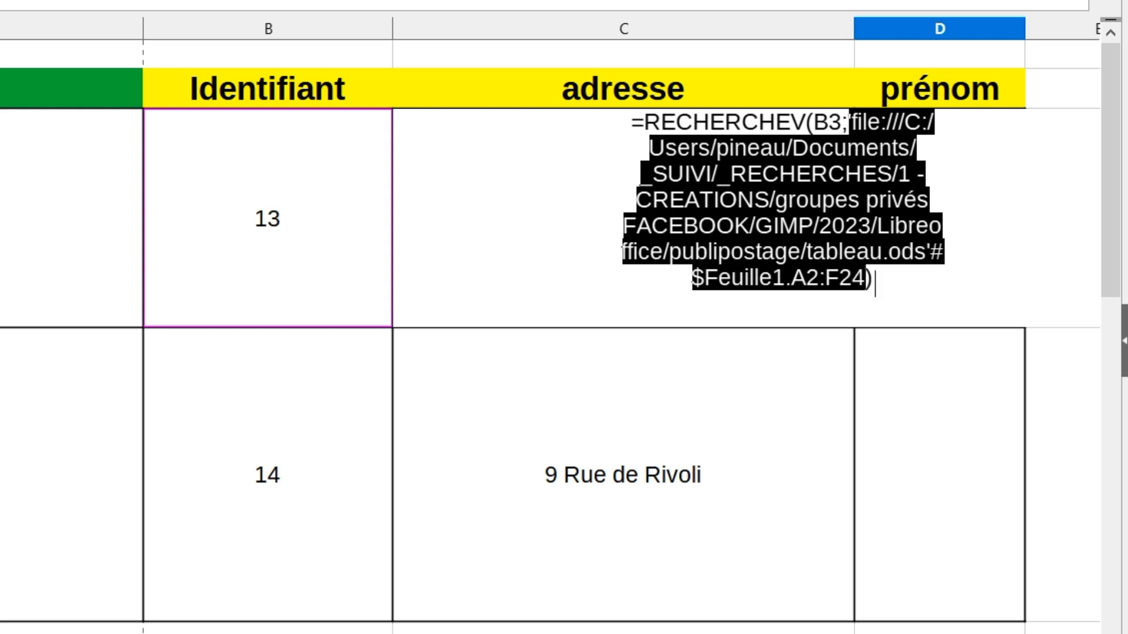
pyautogui.press('F4')
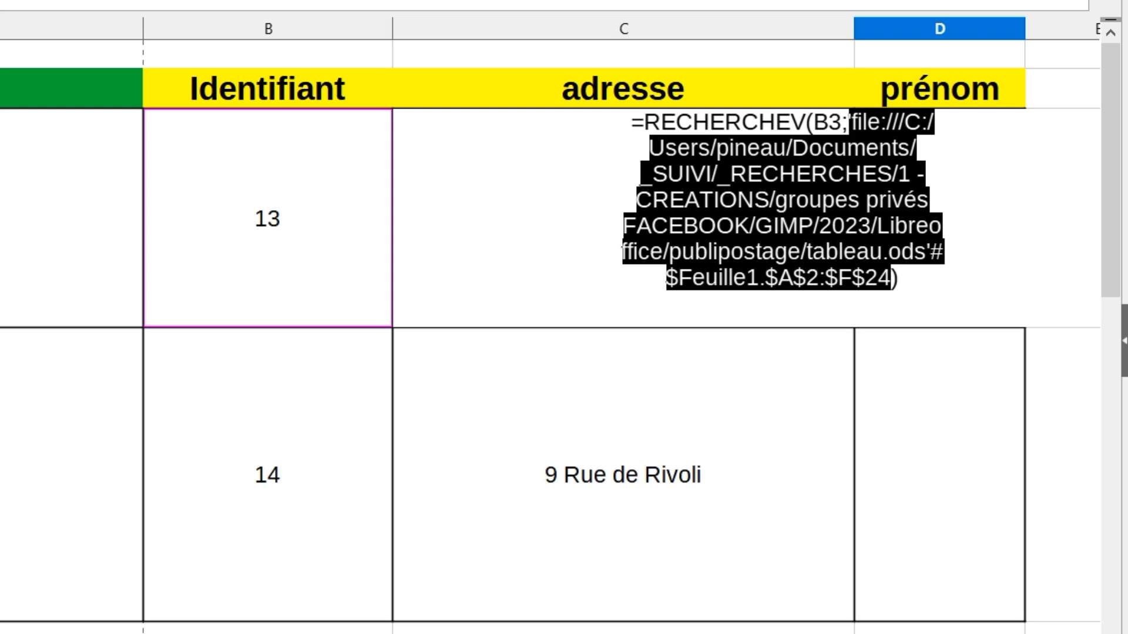
pyautogui.click(899, 278)
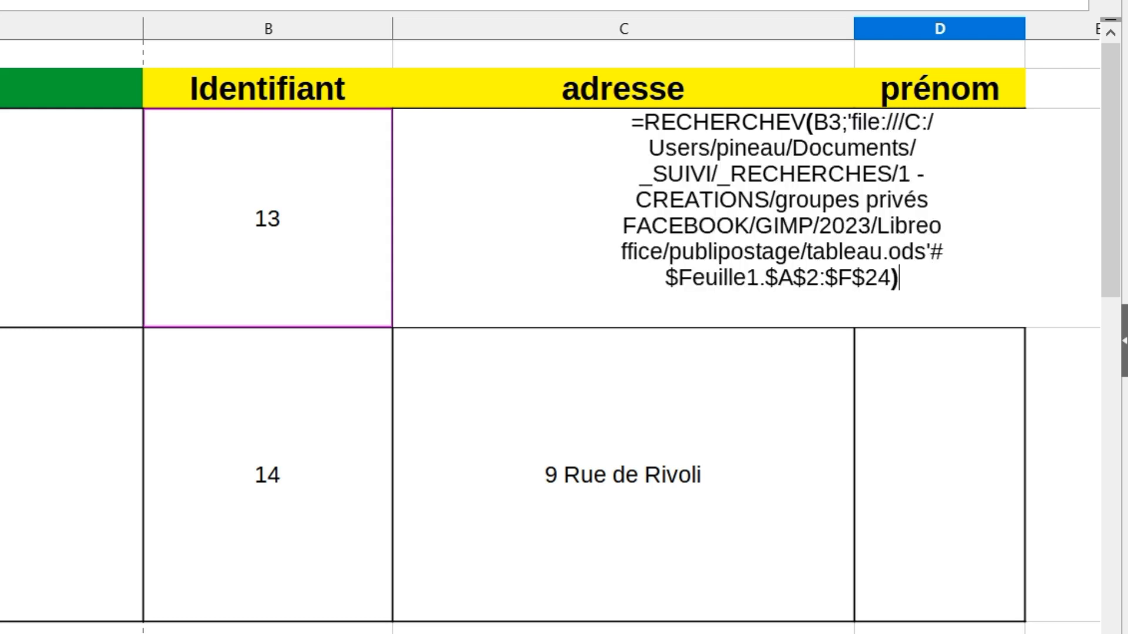
pyautogui.press('Left')
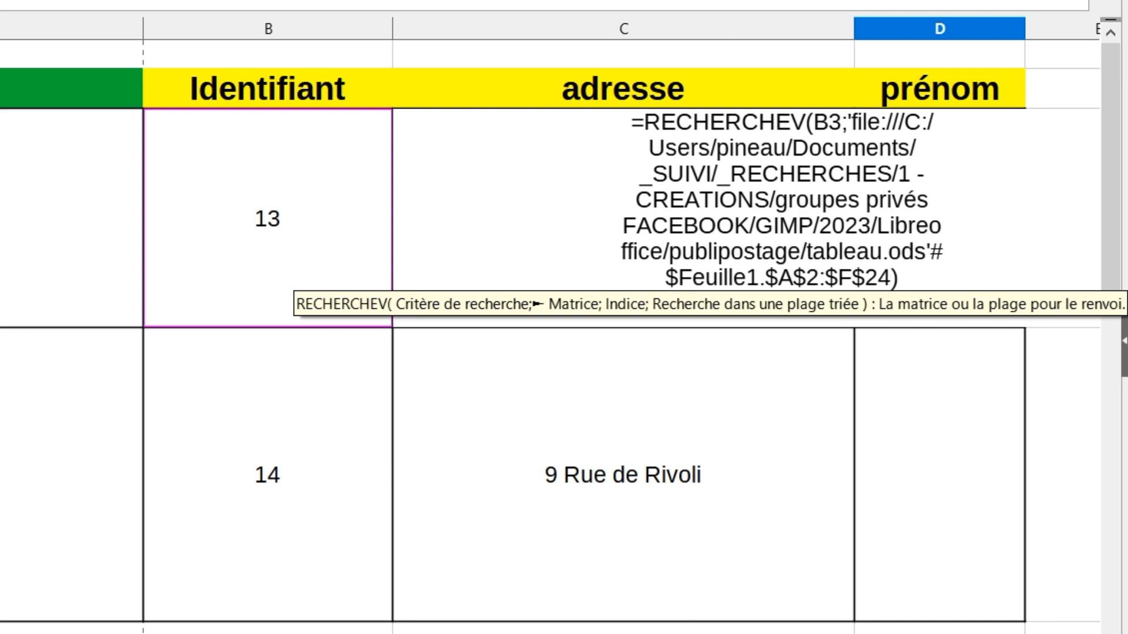
pyautogui.write(';')
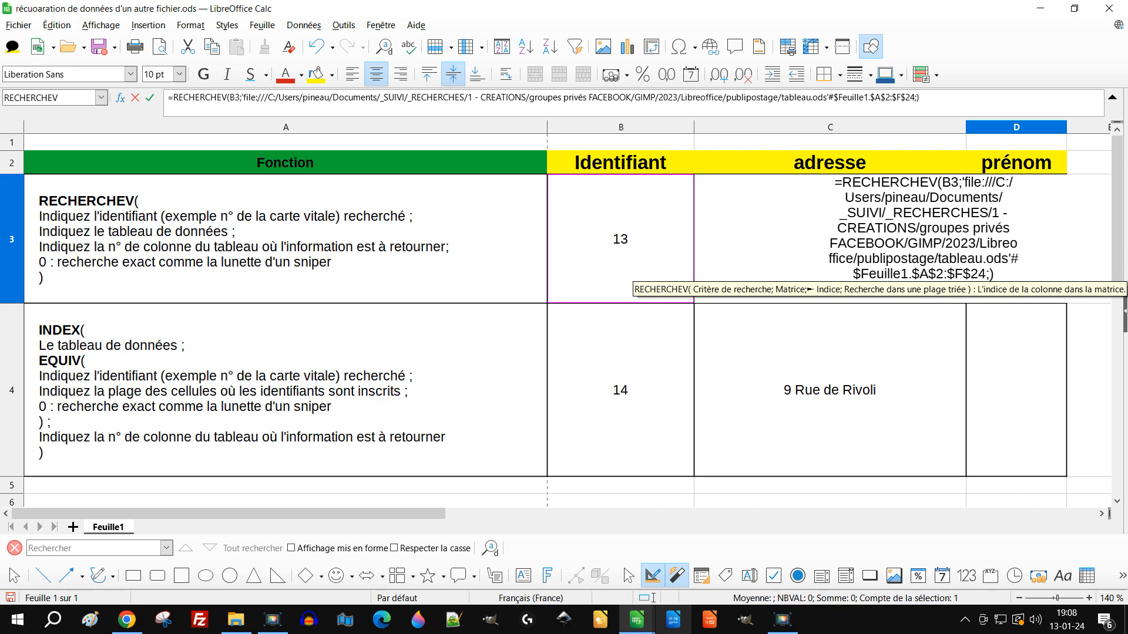
# Step: Check the Prénom column's position in tableau.ods and complete the D3 formula with column index 3 and exact match 0
pyautogui.moveTo(637, 620)
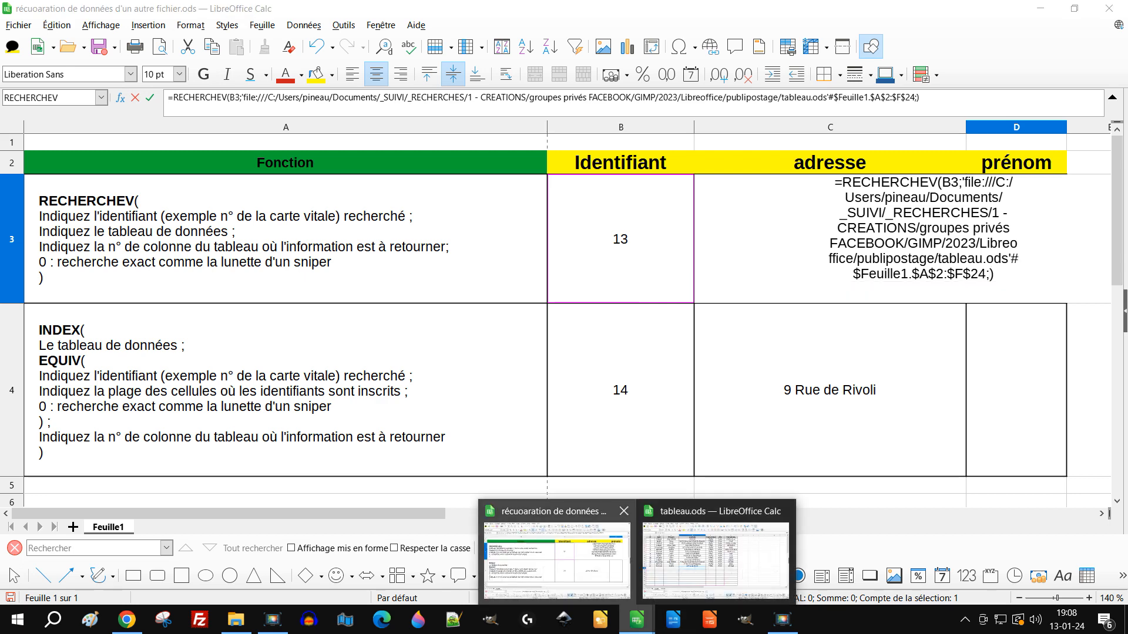
pyautogui.click(724, 570)
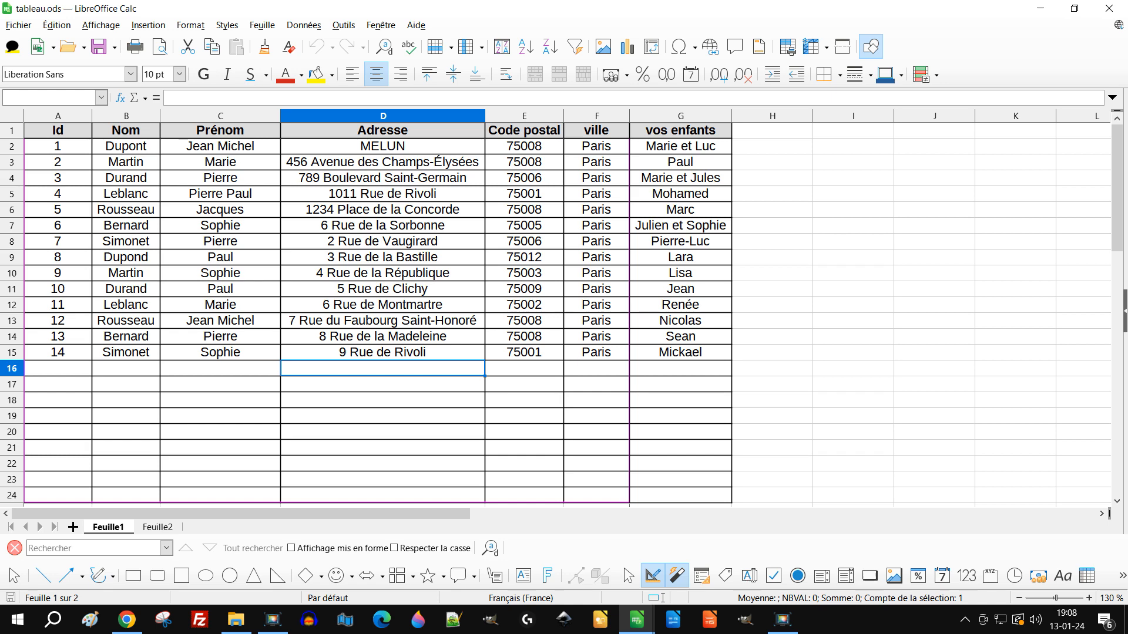
pyautogui.click(637, 619)
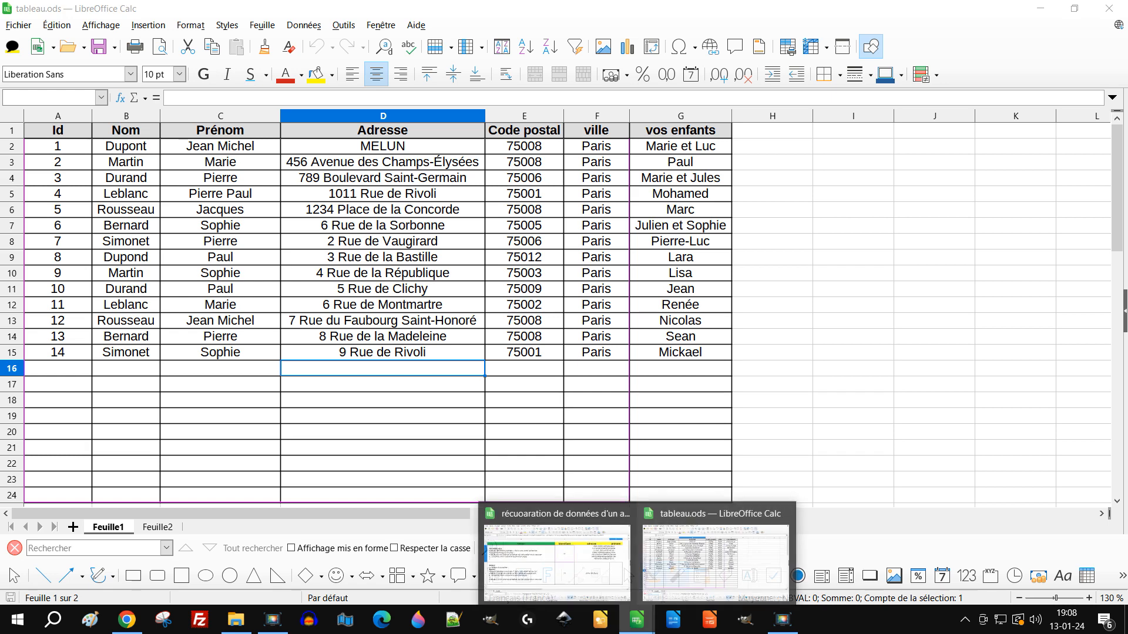
pyautogui.click(557, 558)
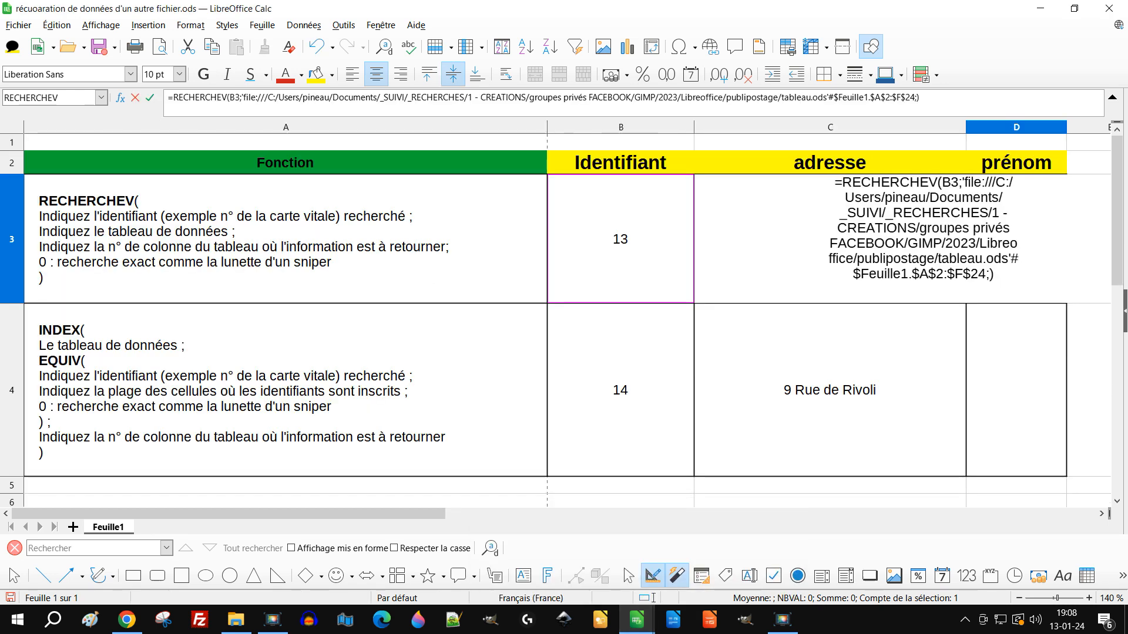
pyautogui.press('Left')
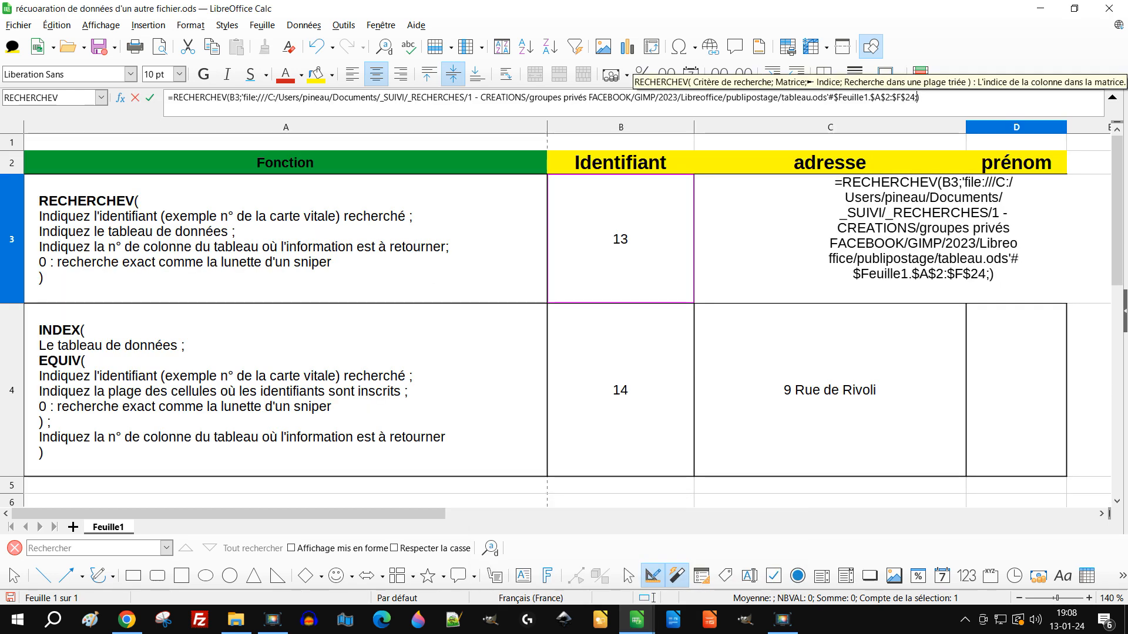
pyautogui.write('3')
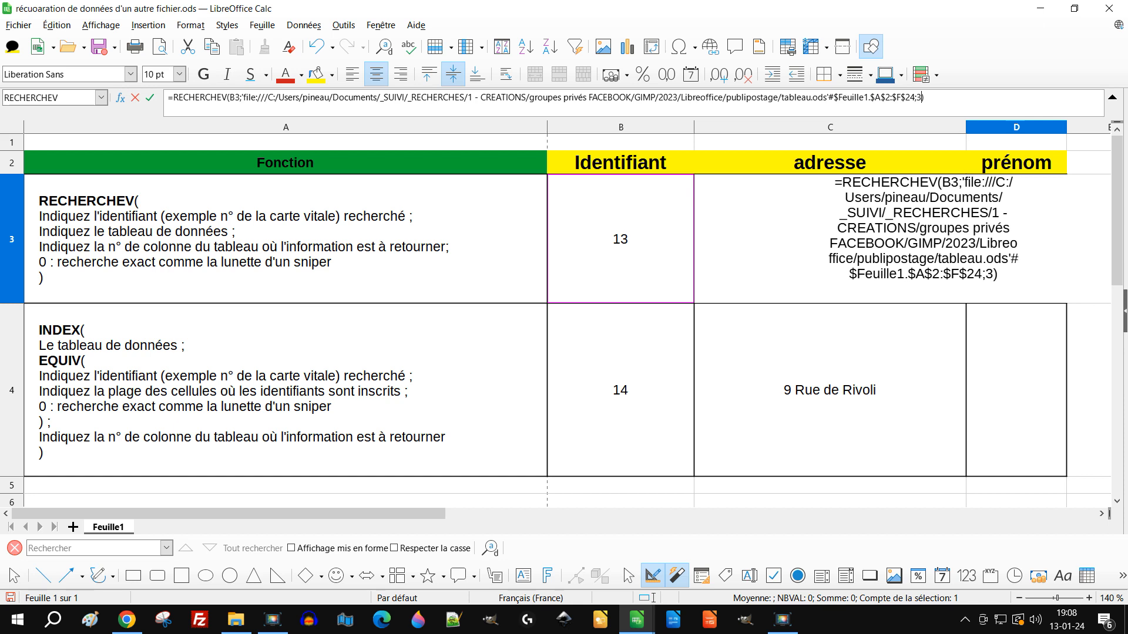
pyautogui.write(';')
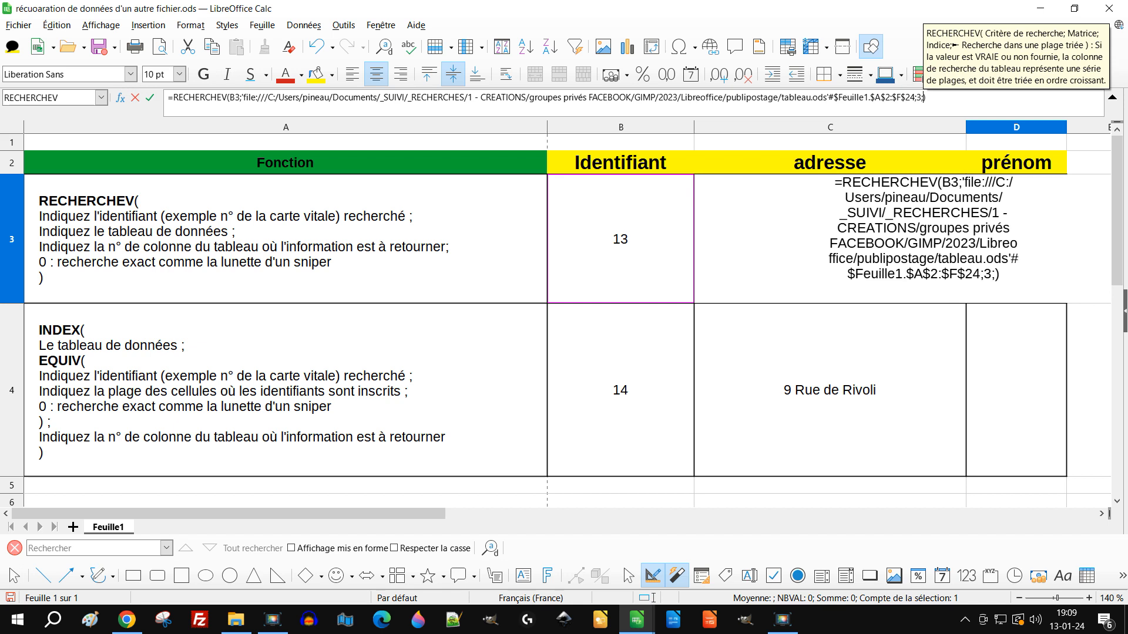
pyautogui.write('0')
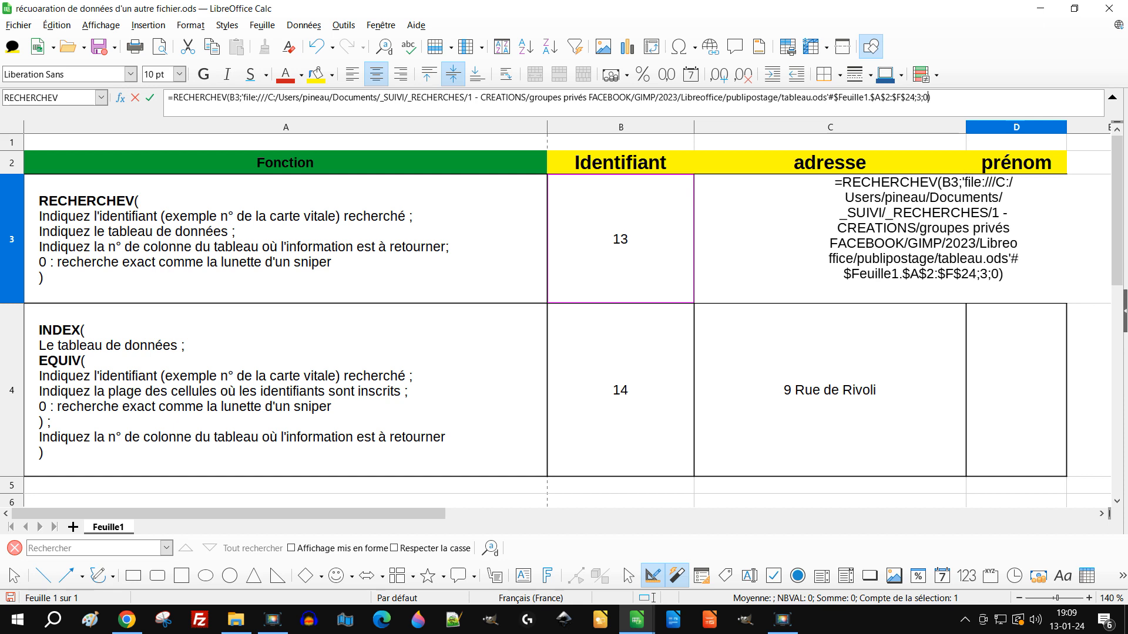
pyautogui.press('Return')
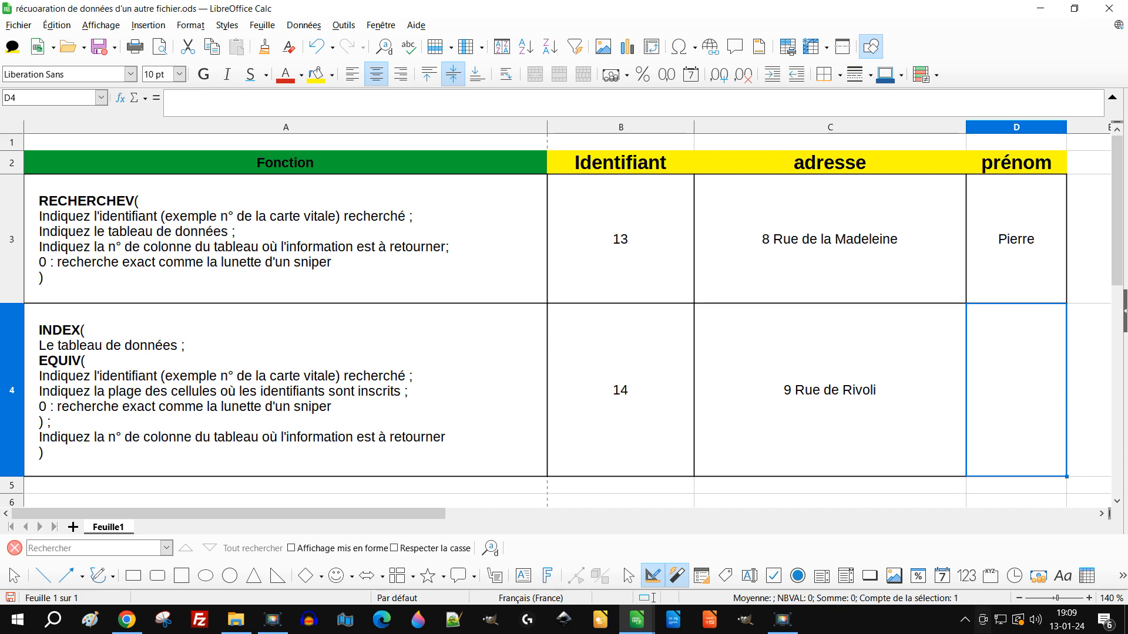
# Step: Compare the first name retrieved for identifier 13 with its row in tableau.ods, and return to the formula workbook
pyautogui.moveTo(637, 619)
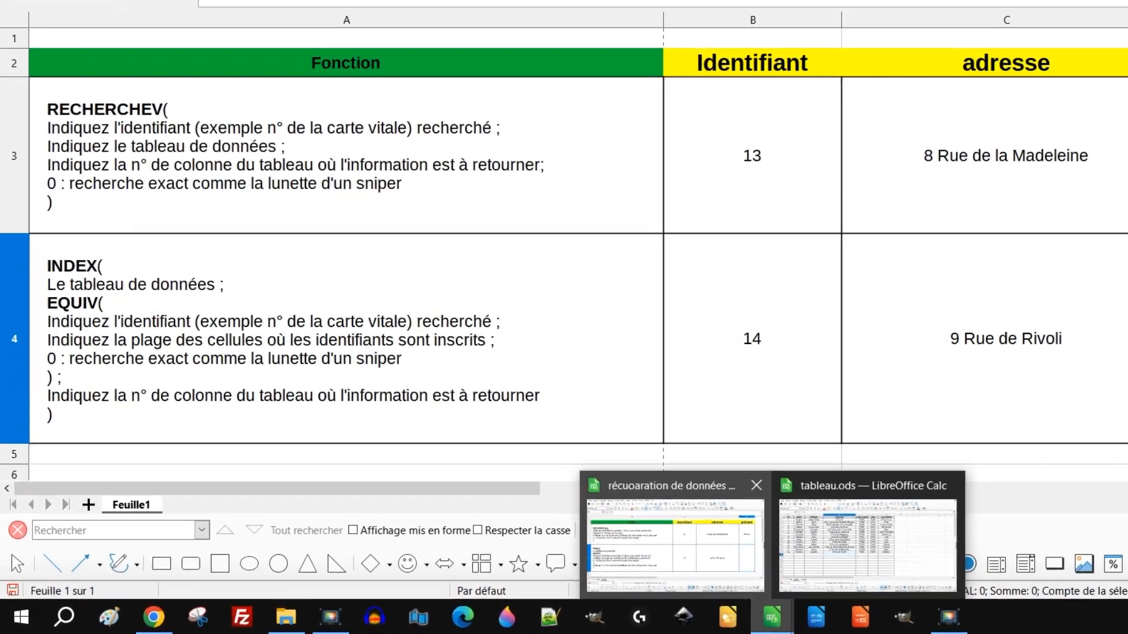
pyautogui.click(715, 558)
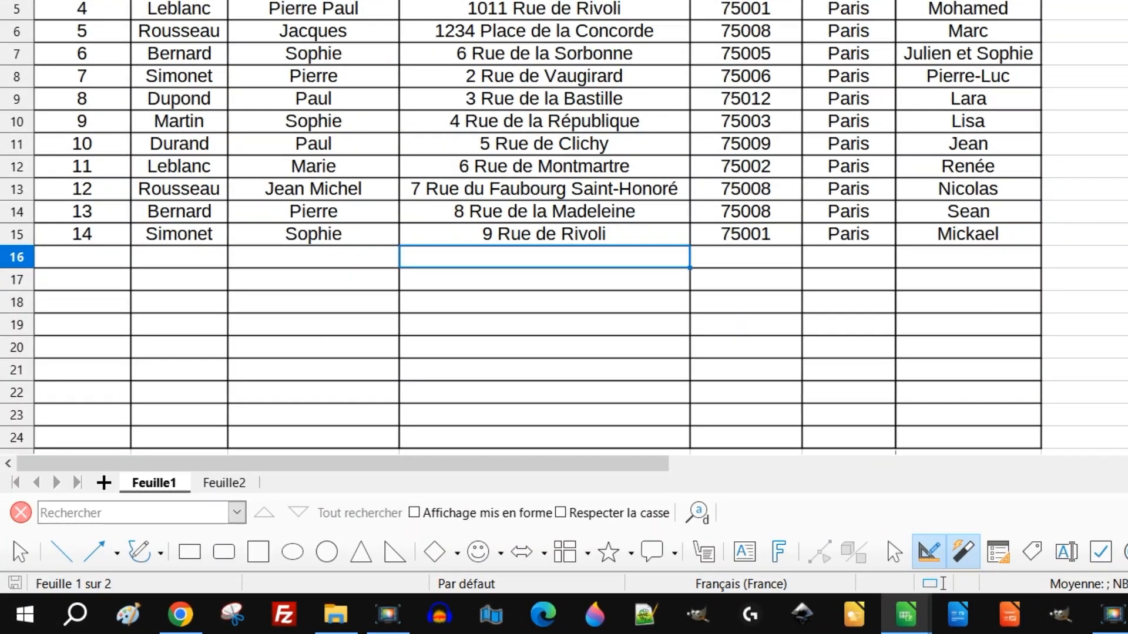
pyautogui.click(82, 211)
pyautogui.click(313, 211)
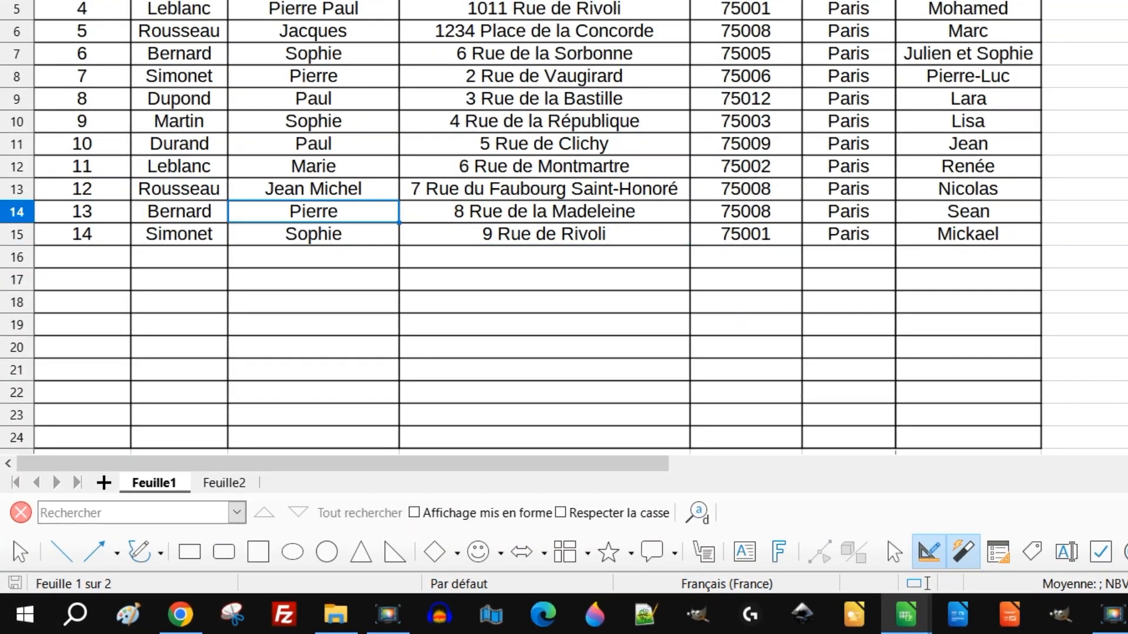
pyautogui.moveTo(906, 615)
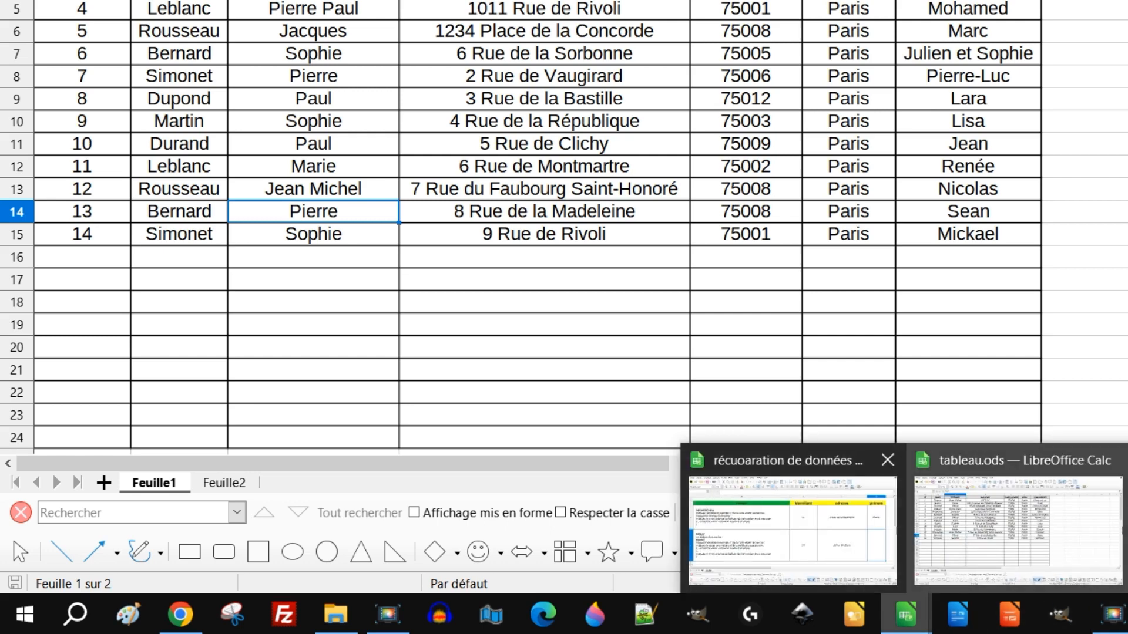
pyautogui.click(791, 529)
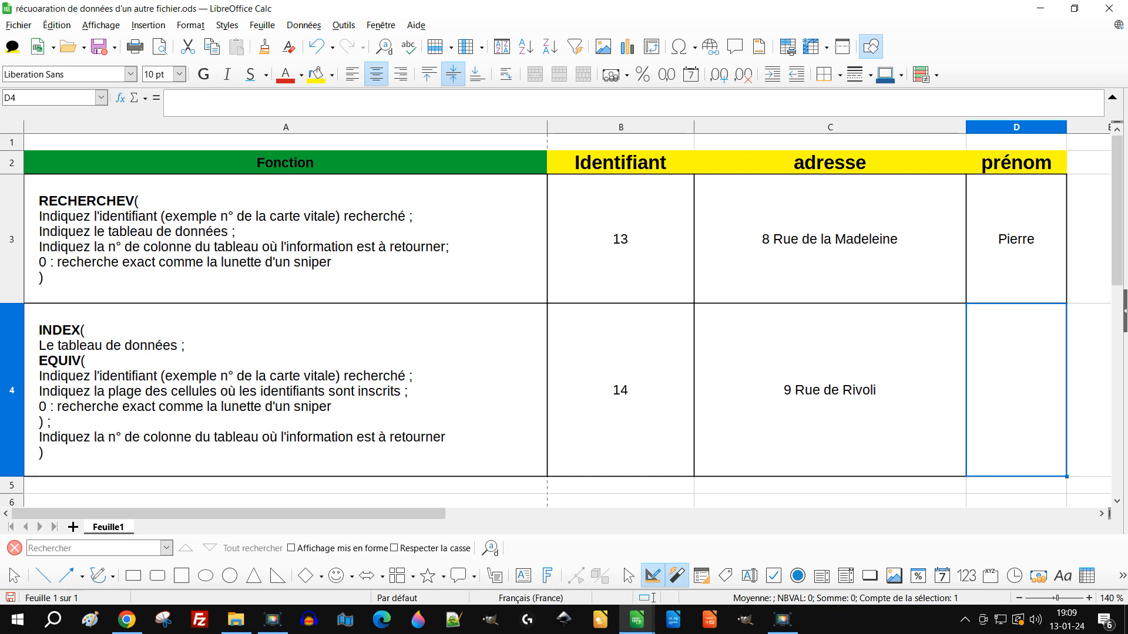
# Step: Begin an INDEX formula in D4 with Feuille1 range A2:G80 of tableau.ods as its reference, made absolute
pyautogui.write('=')
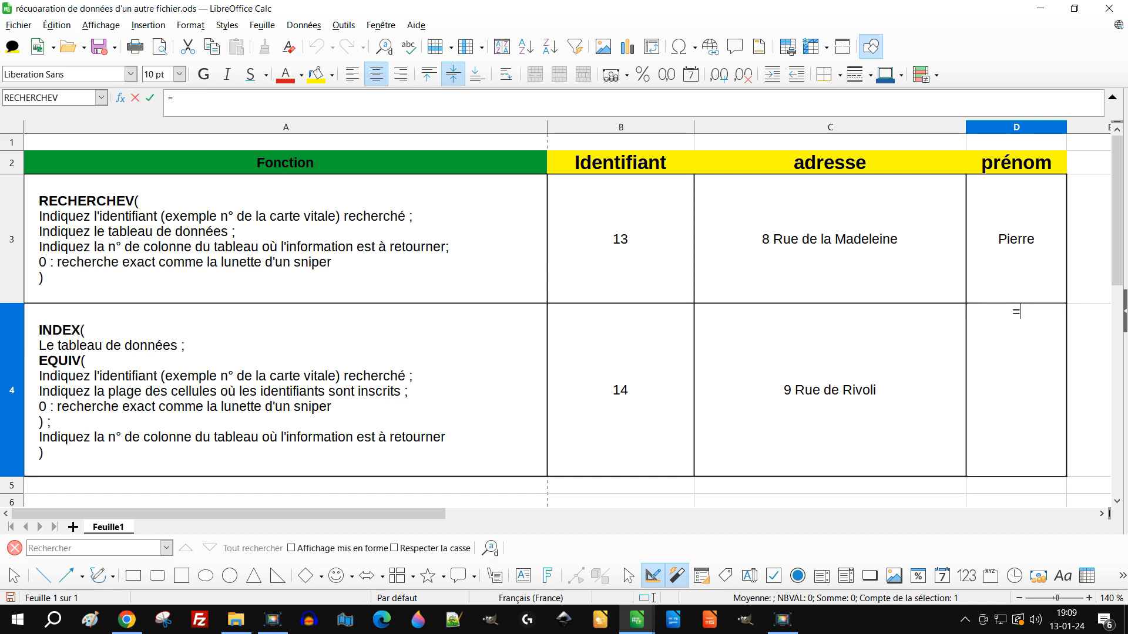
pyautogui.write('index')
pyautogui.press('Return')
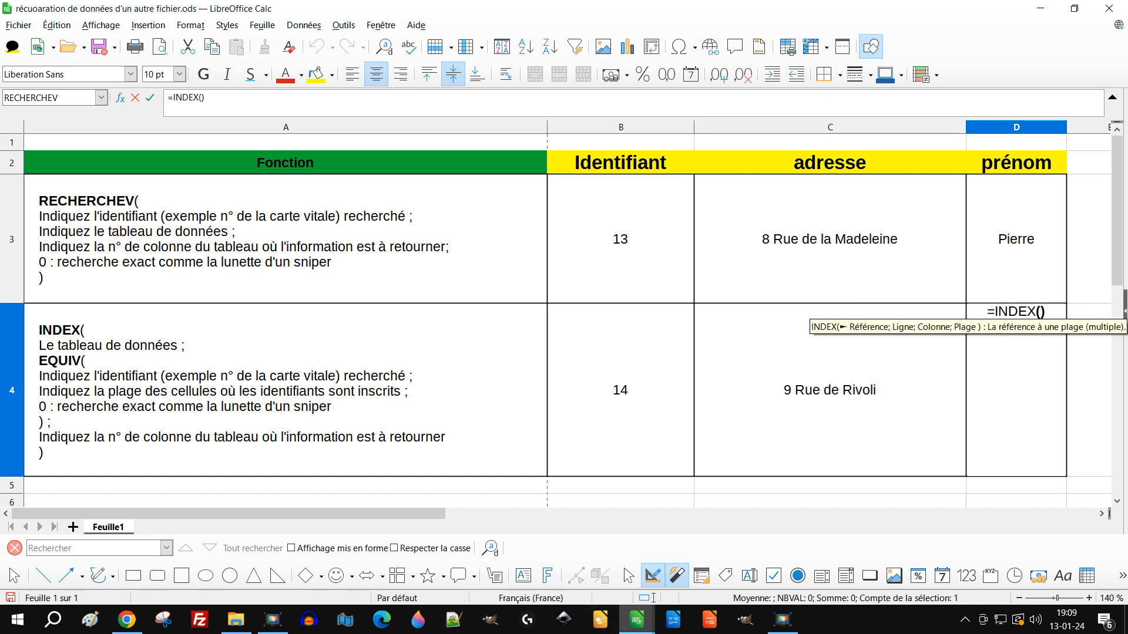
pyautogui.moveTo(637, 619)
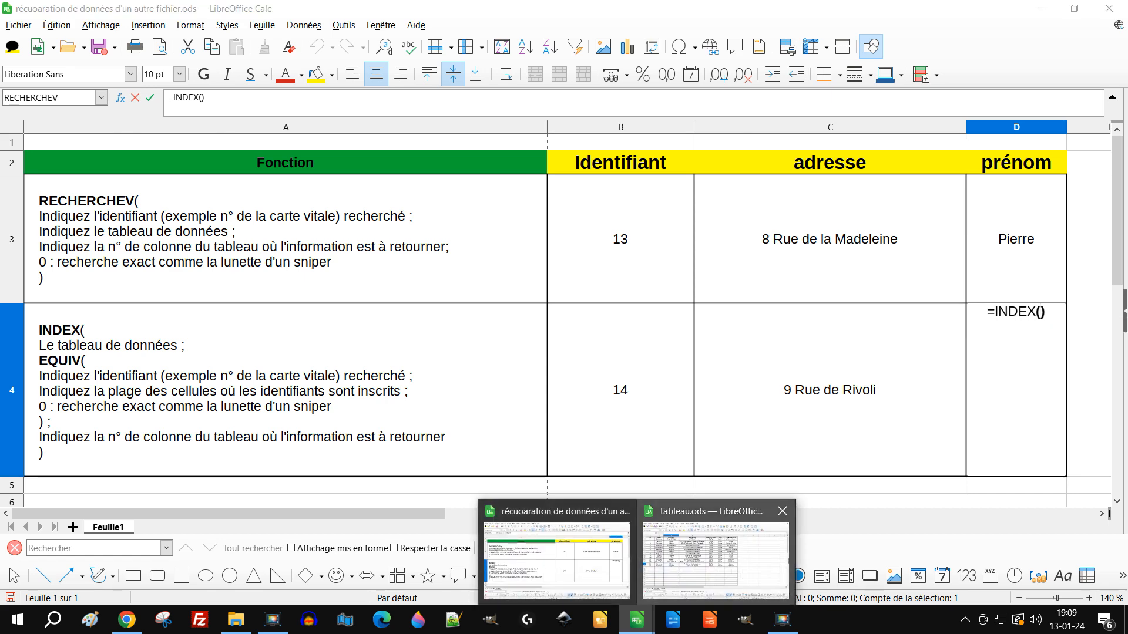
pyautogui.click(716, 558)
pyautogui.moveTo(58, 146); pyautogui.dragTo(680, 431)
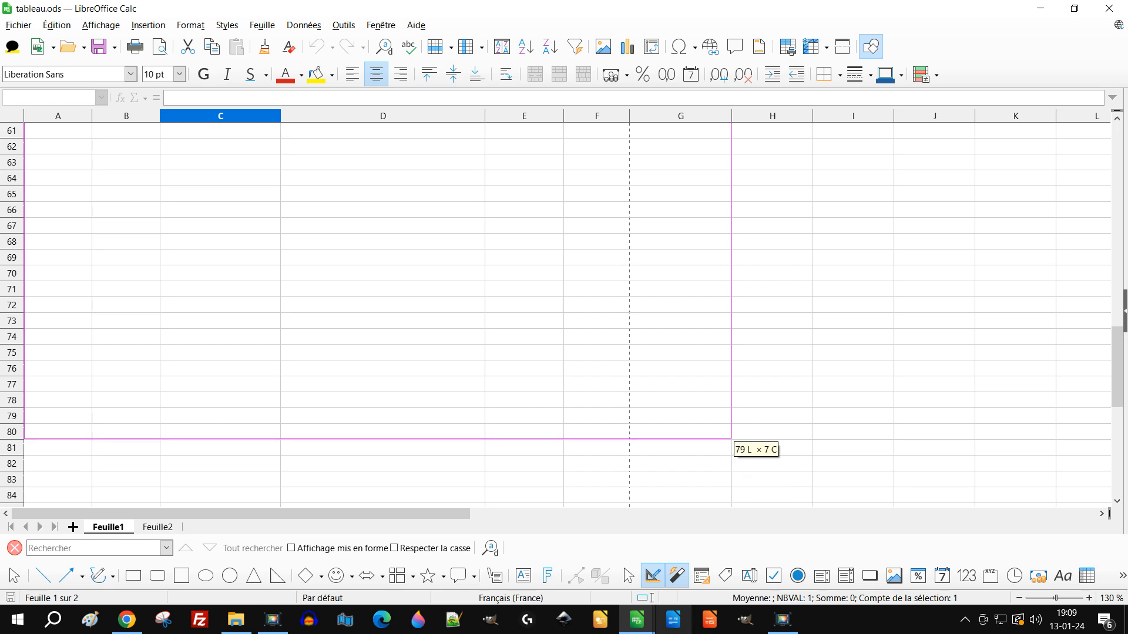
pyautogui.click(637, 620)
pyautogui.click(557, 558)
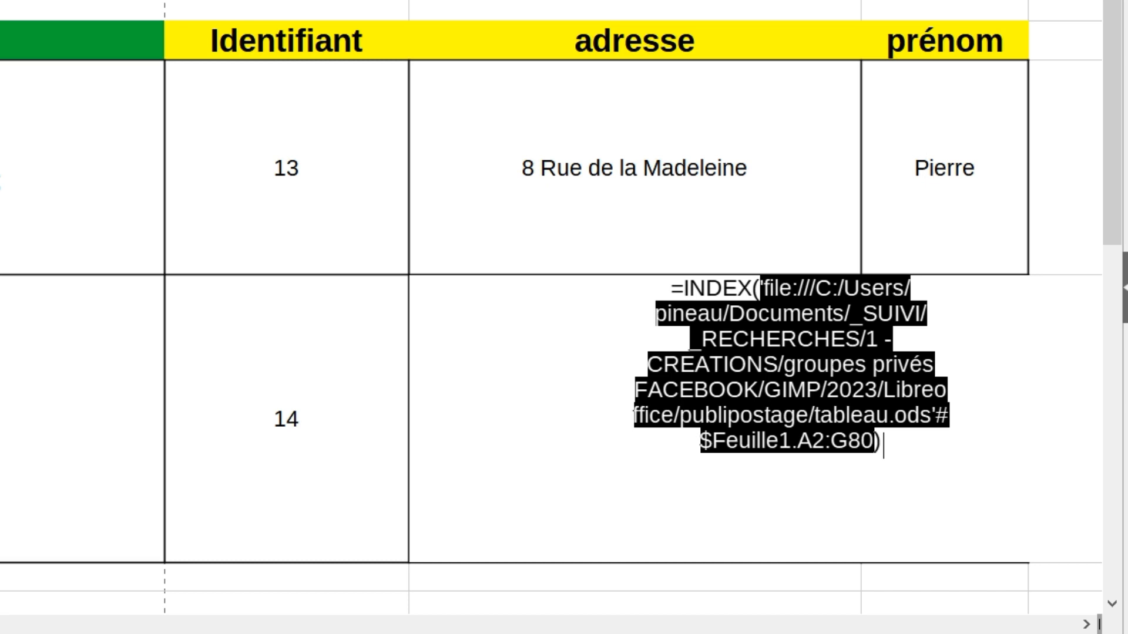
pyautogui.press('F4')
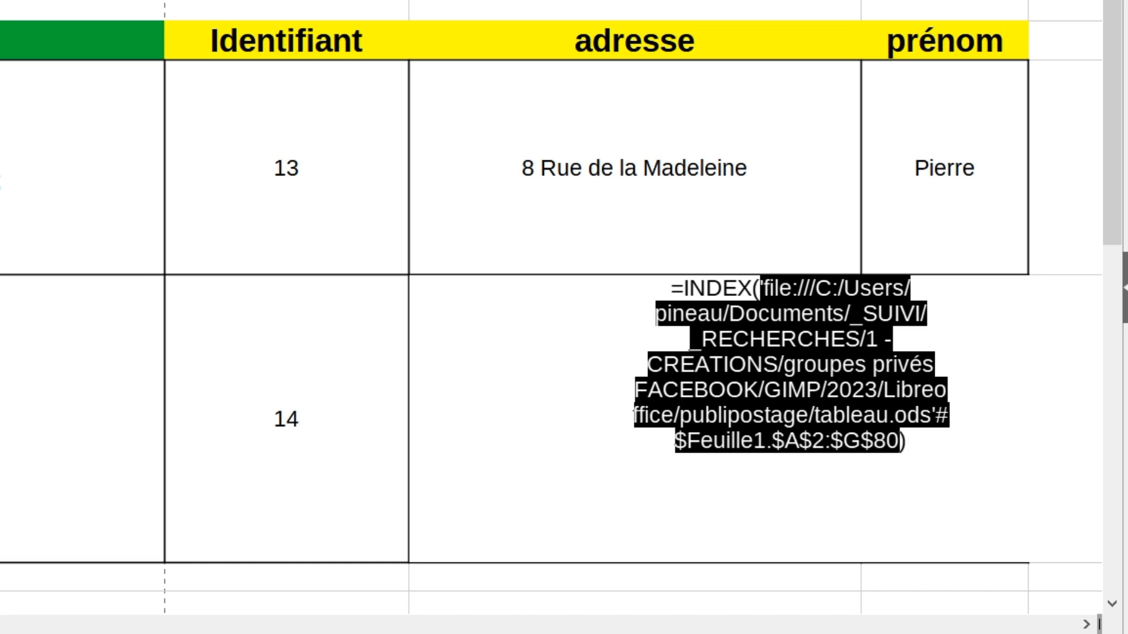
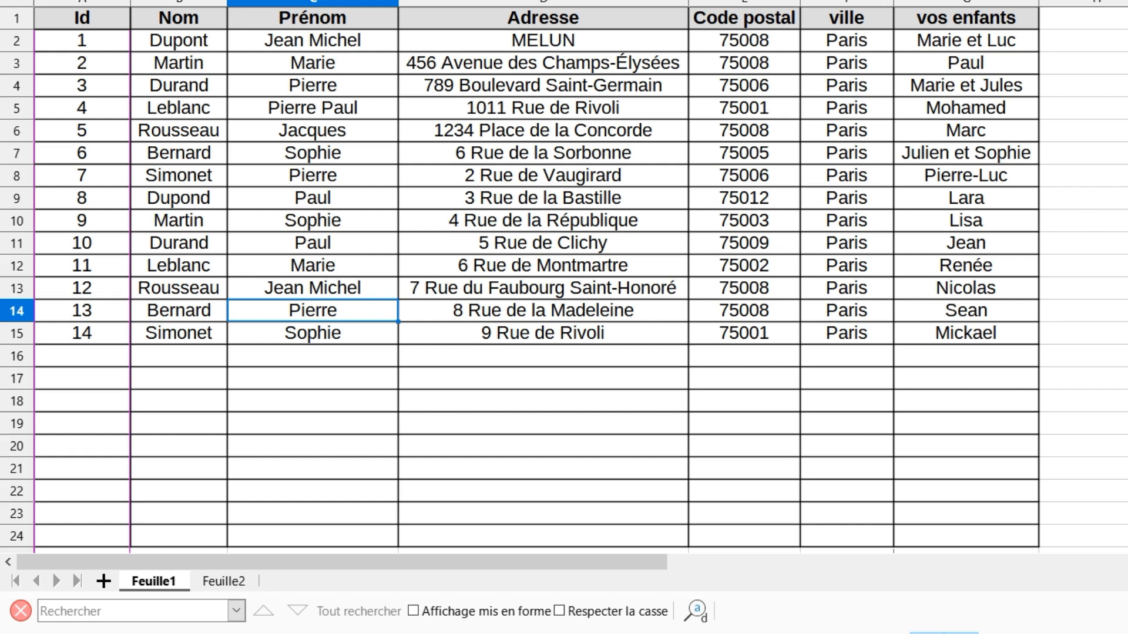
# Step: Complete the INDEX/EQUIV formula in D4 with the number of the Prénom column in tableau.ods
pyautogui.moveTo(636, 620)
pyautogui.click(558, 552)
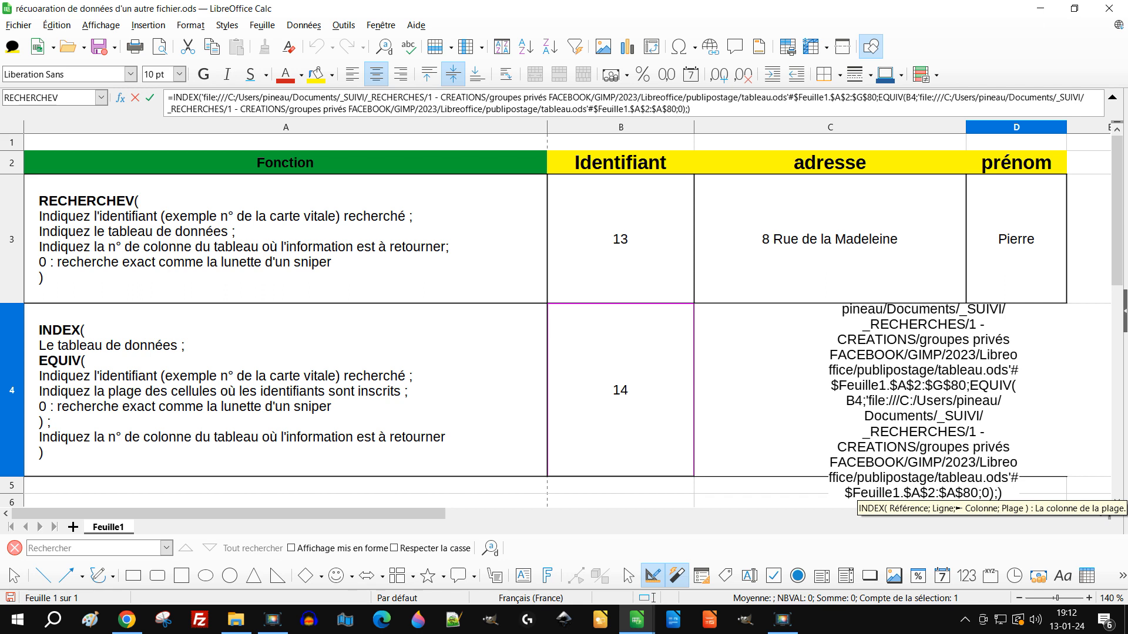
pyautogui.press('Return')
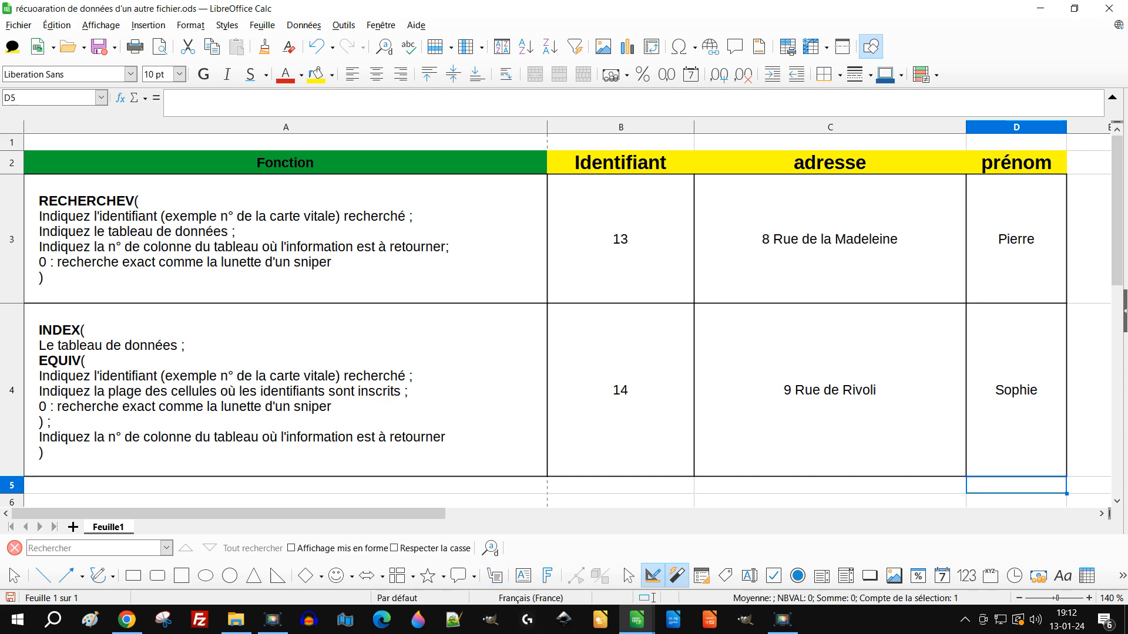
# Step: Compare the first name retrieved for identifier 14 with its row in tableau.ods, and return to the formula workbook
pyautogui.moveTo(637, 622)
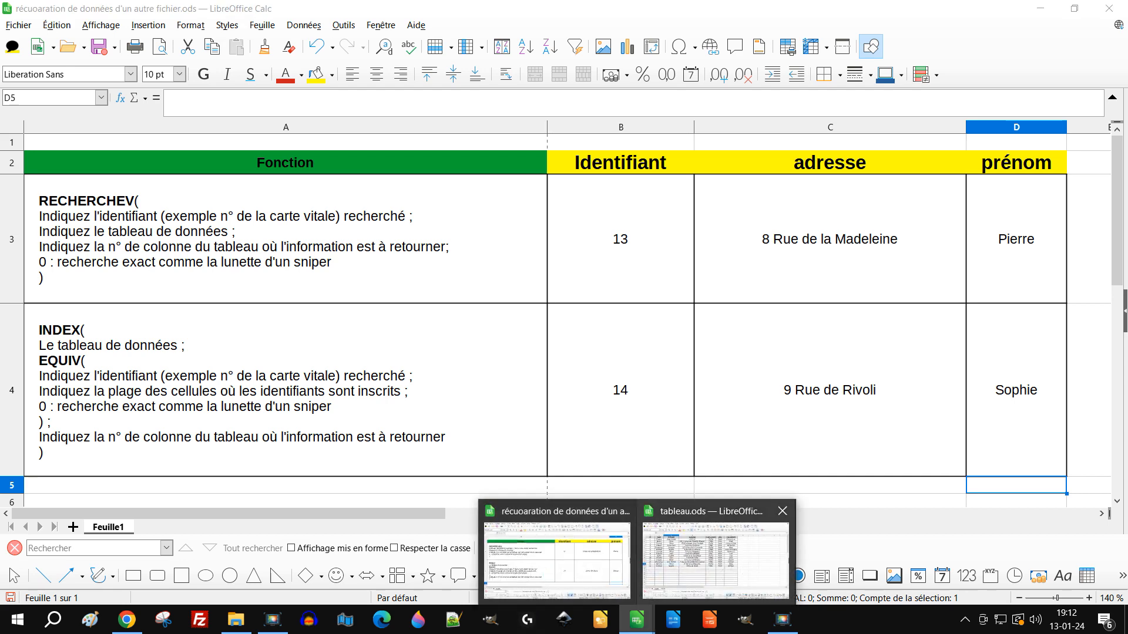
pyautogui.click(698, 564)
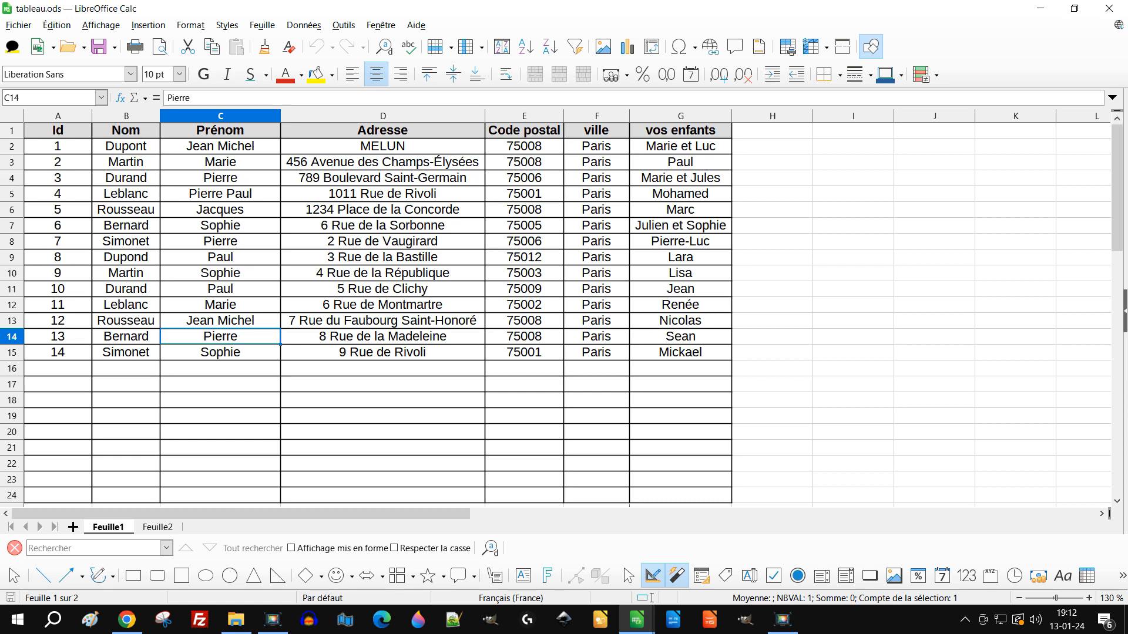
pyautogui.moveTo(637, 621)
pyautogui.click(549, 543)
# Step: Set the identifier in B3 to 2 and the one in B4 to 6 to test both lookups
pyautogui.click(620, 239)
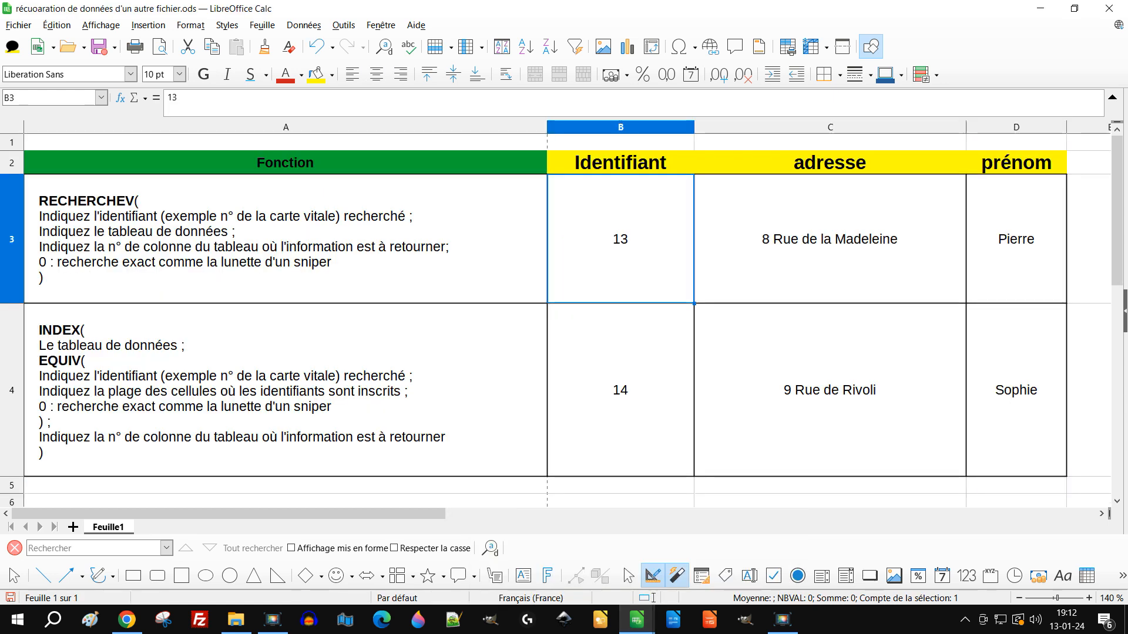
pyautogui.write('2')
pyautogui.press('Return')
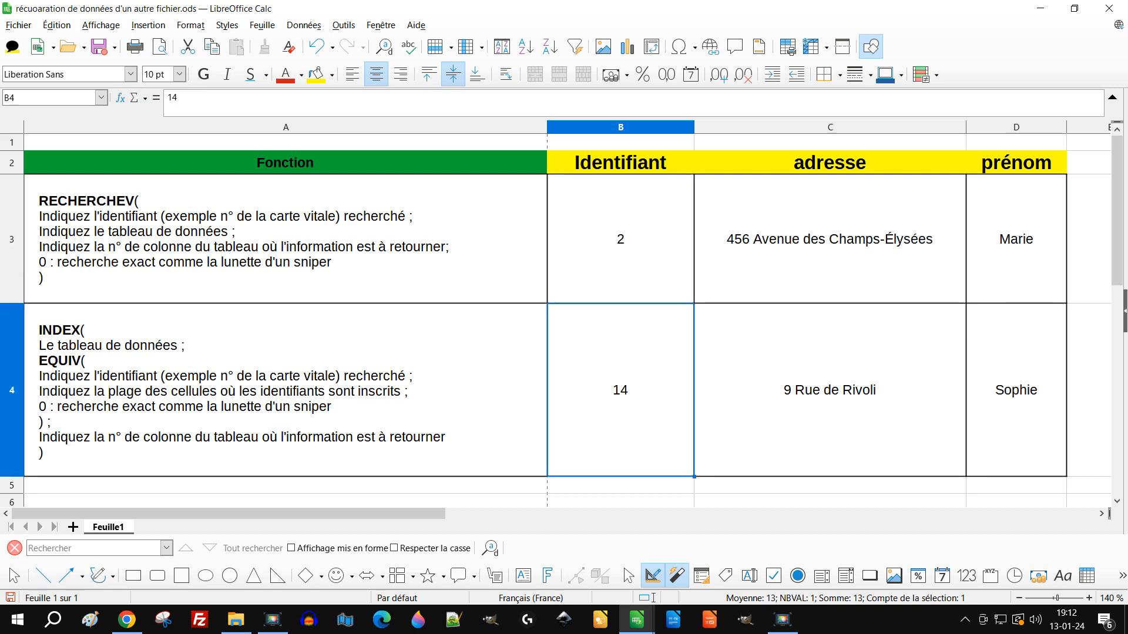
pyautogui.write('6')
pyautogui.press('Return')
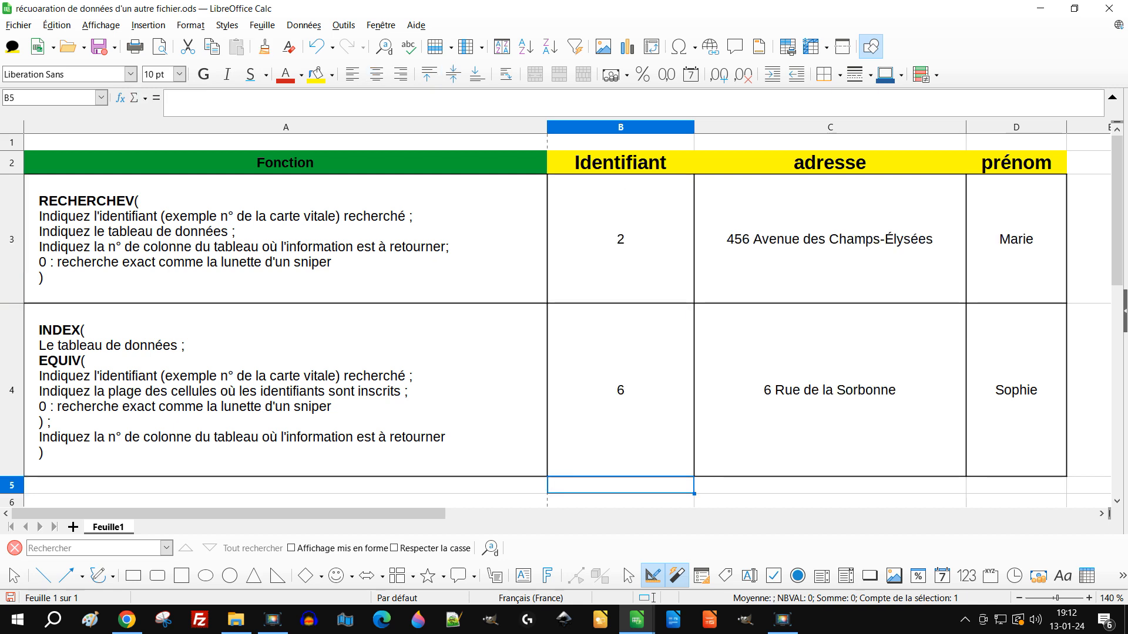
# Step: Check the rows of identifiers 2 and 6 in tableau.ods, and set the identifier in B3 of the formula workbook to 4
pyautogui.click(637, 620)
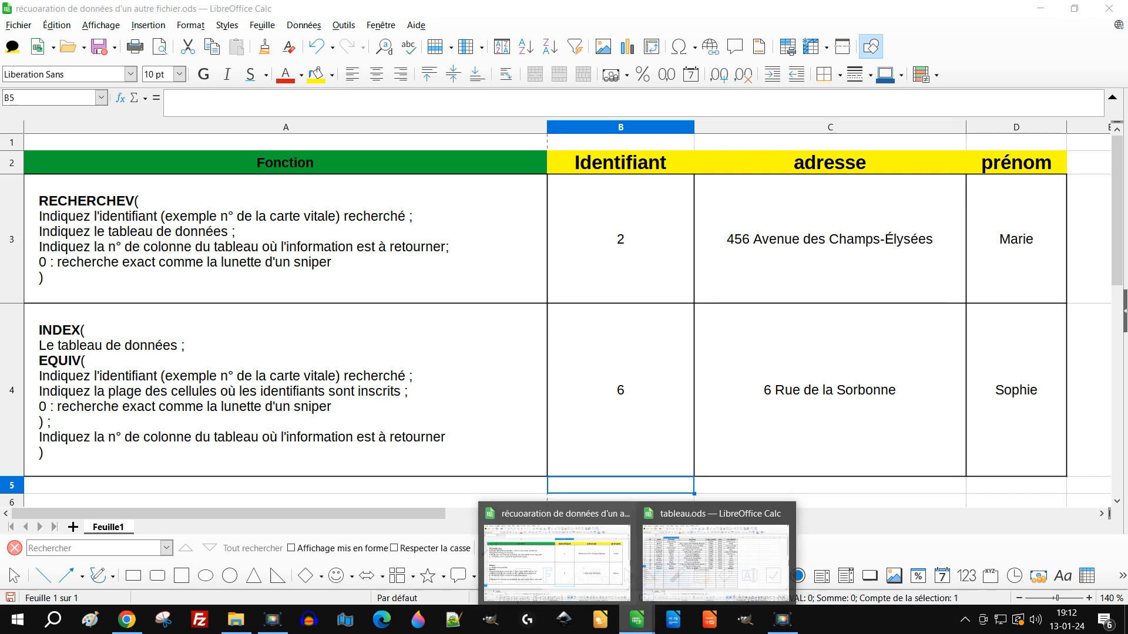
pyautogui.click(715, 558)
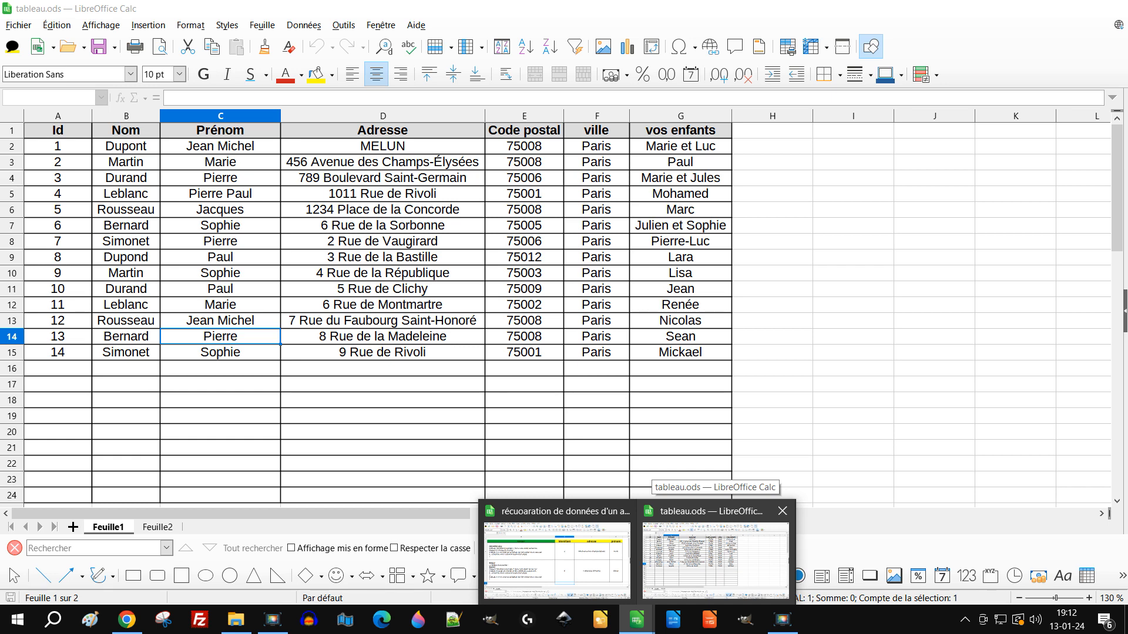
pyautogui.click(557, 558)
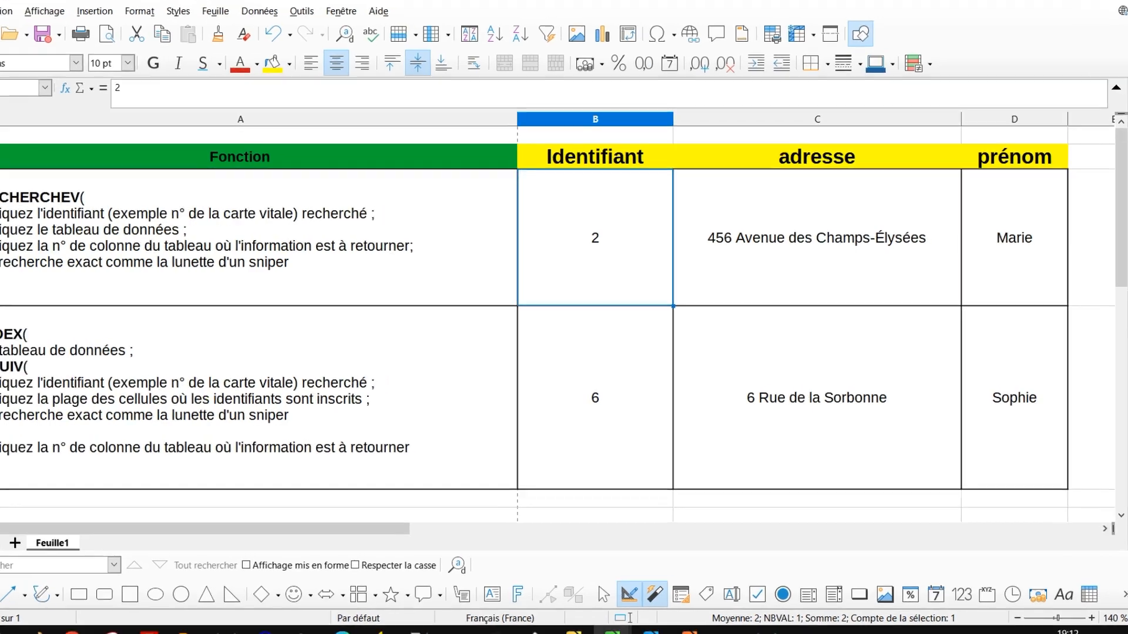
pyautogui.write('4')
pyautogui.press('Return')
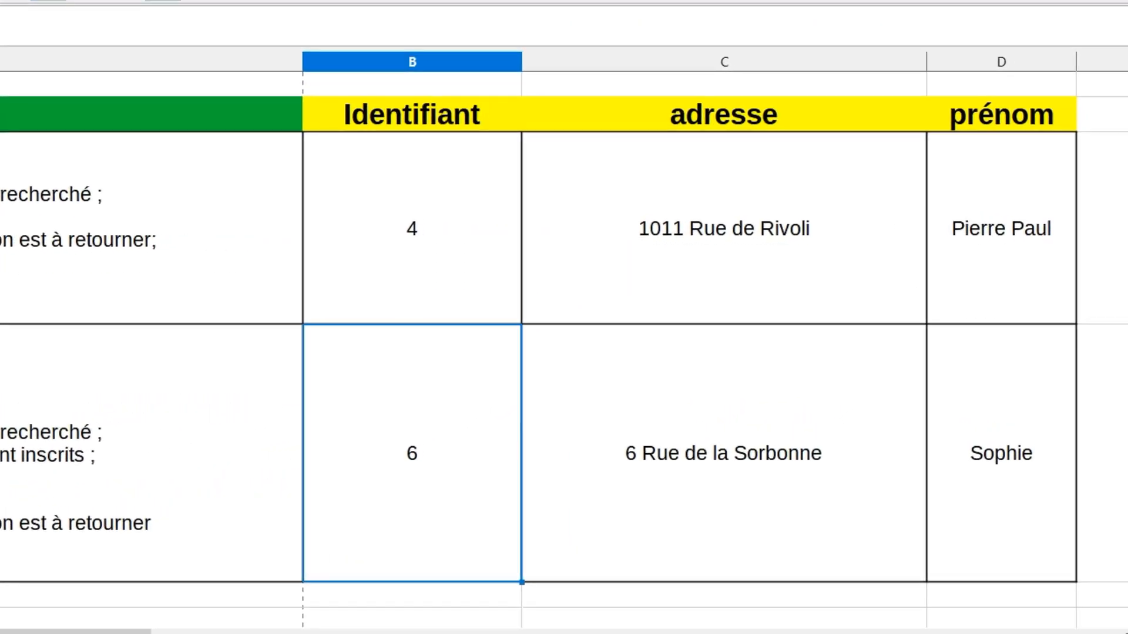
# Step: Check the row of identifier 4 in tableau.ods, and set the identifier in B4 of the formula workbook to 8
pyautogui.moveTo(436, 633)
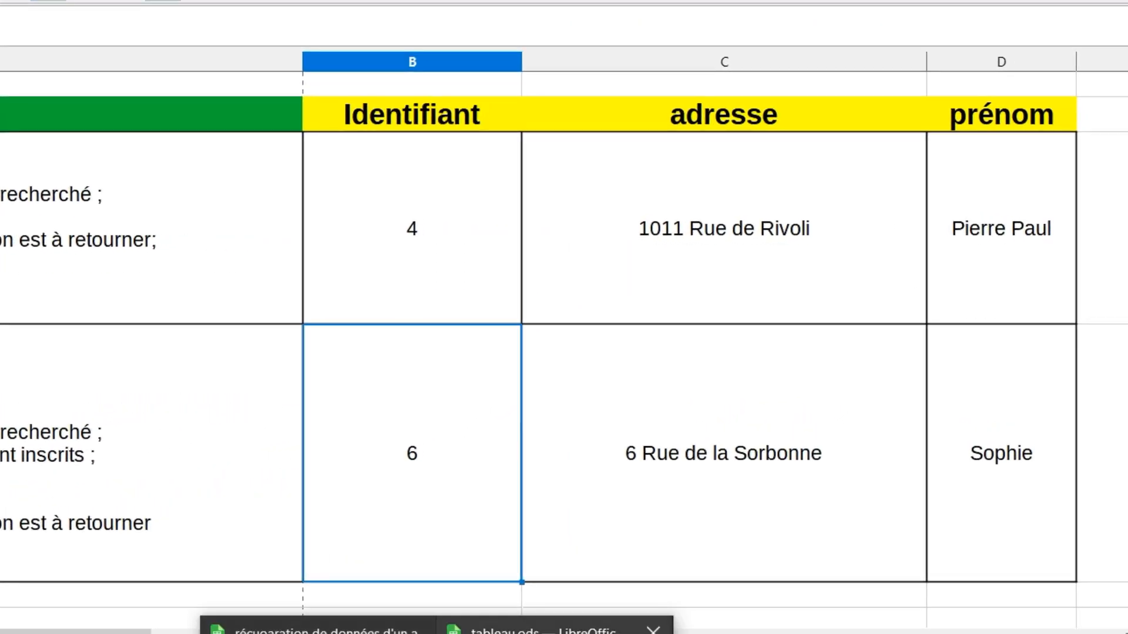
pyautogui.click(529, 631)
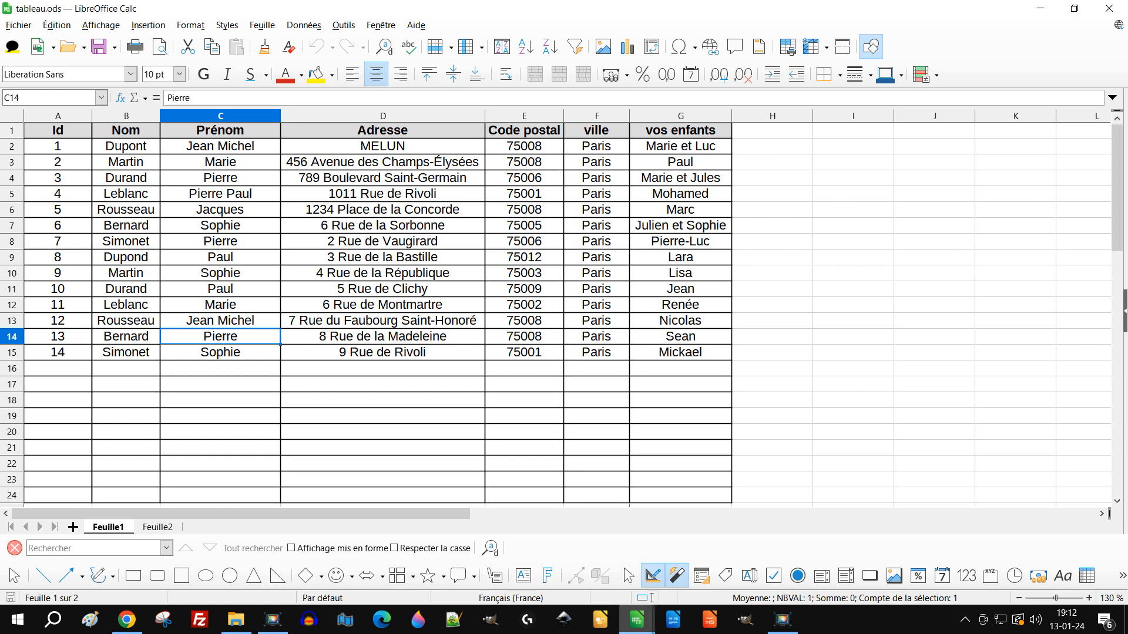
pyautogui.moveTo(637, 620)
pyautogui.click(557, 558)
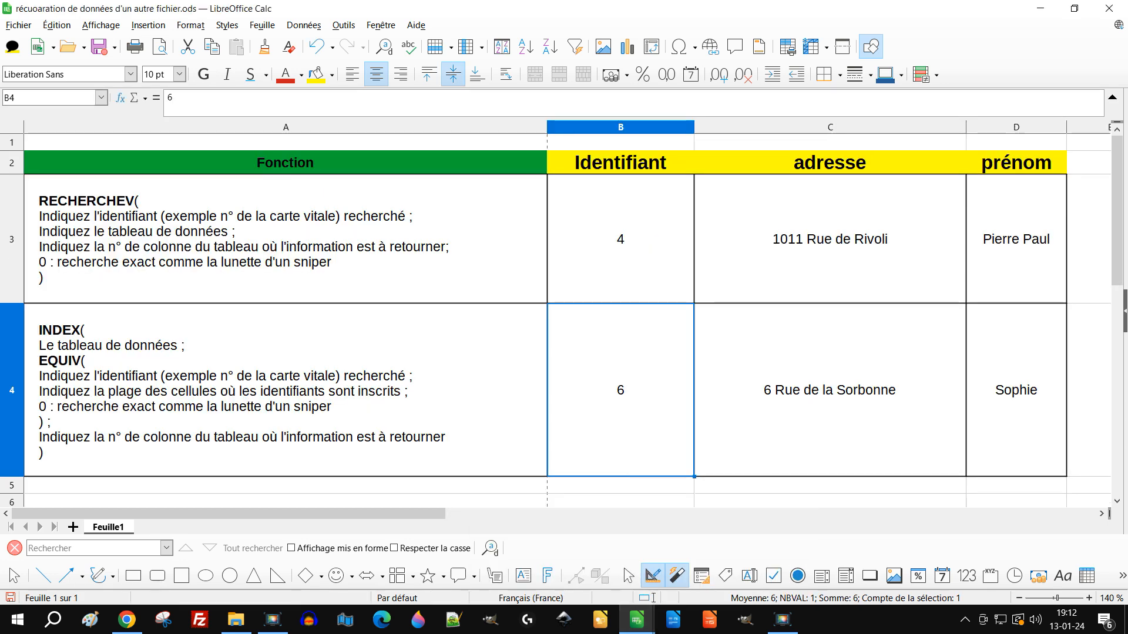
pyautogui.write('8')
pyautogui.press('Return')
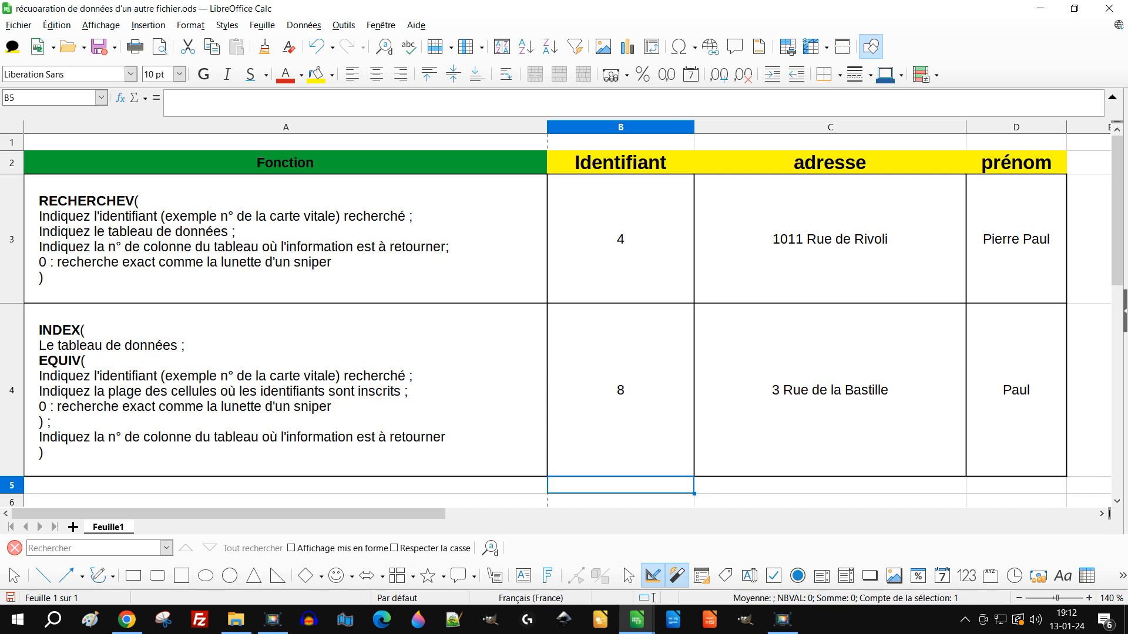
# Step: Save the formula workbook, review its links to external files, and close the workbook
pyautogui.click(98, 47)
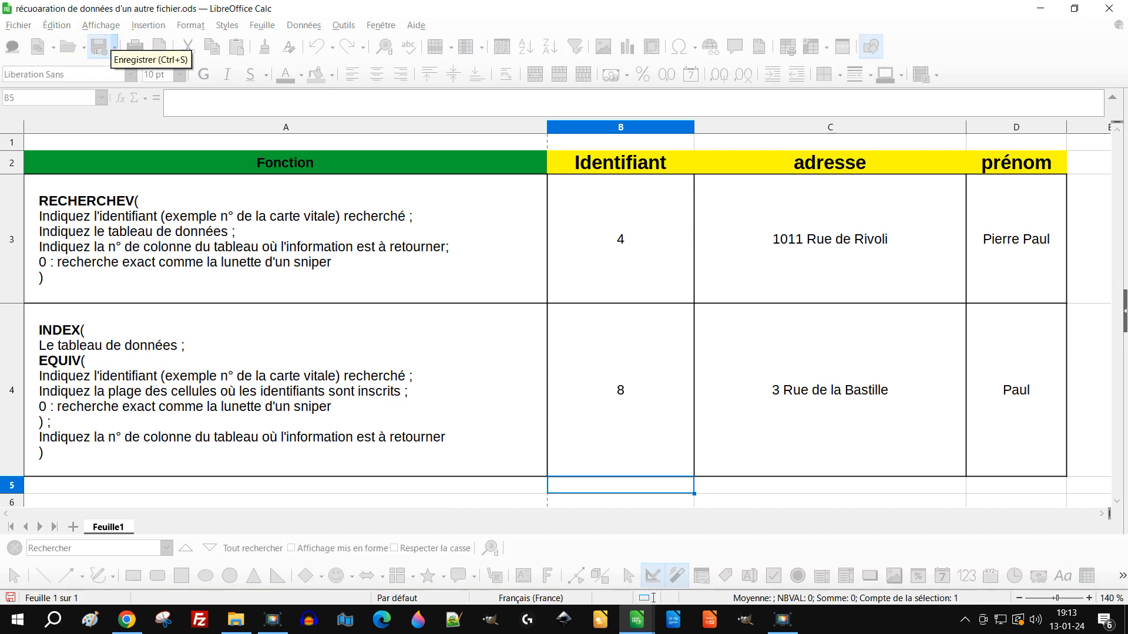
pyautogui.click(57, 24)
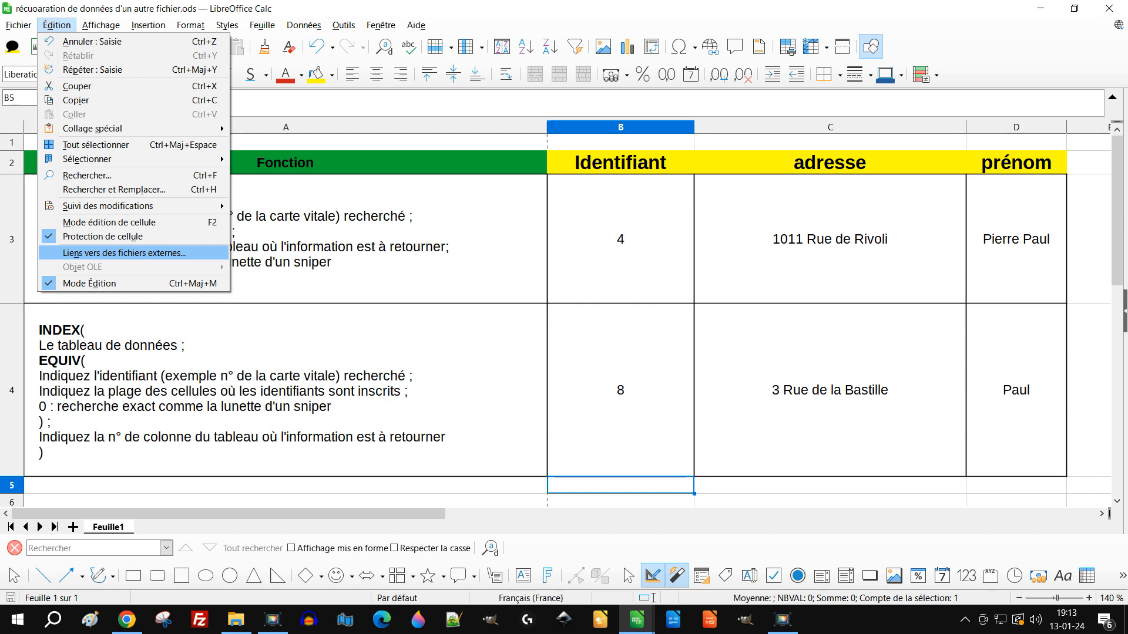
pyautogui.click(124, 252)
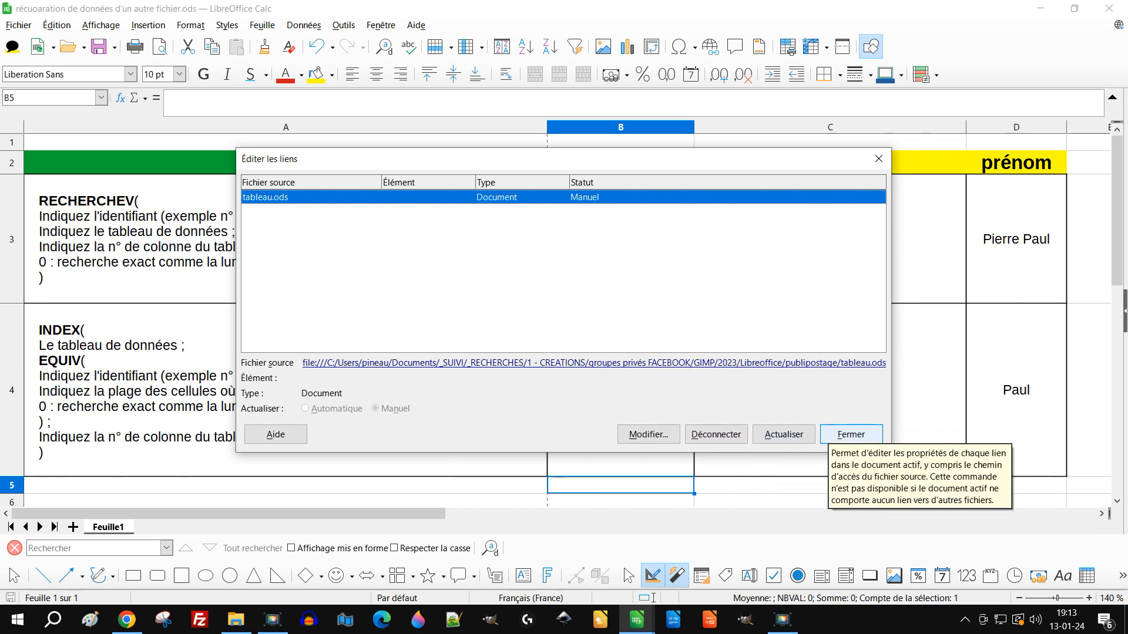
pyautogui.click(851, 434)
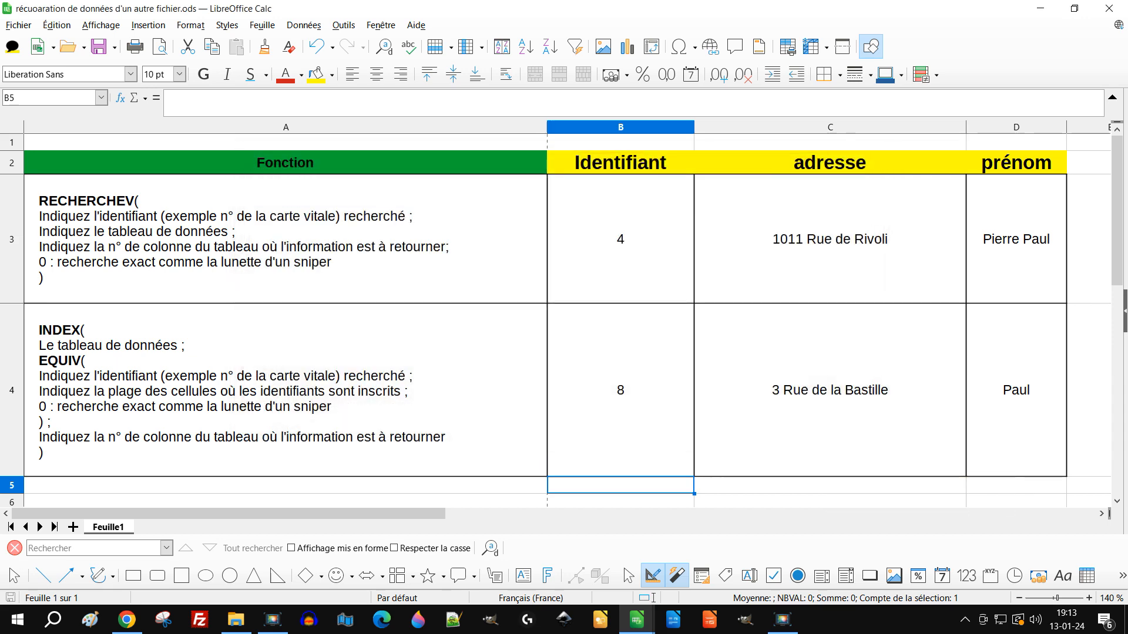
pyautogui.click(1109, 8)
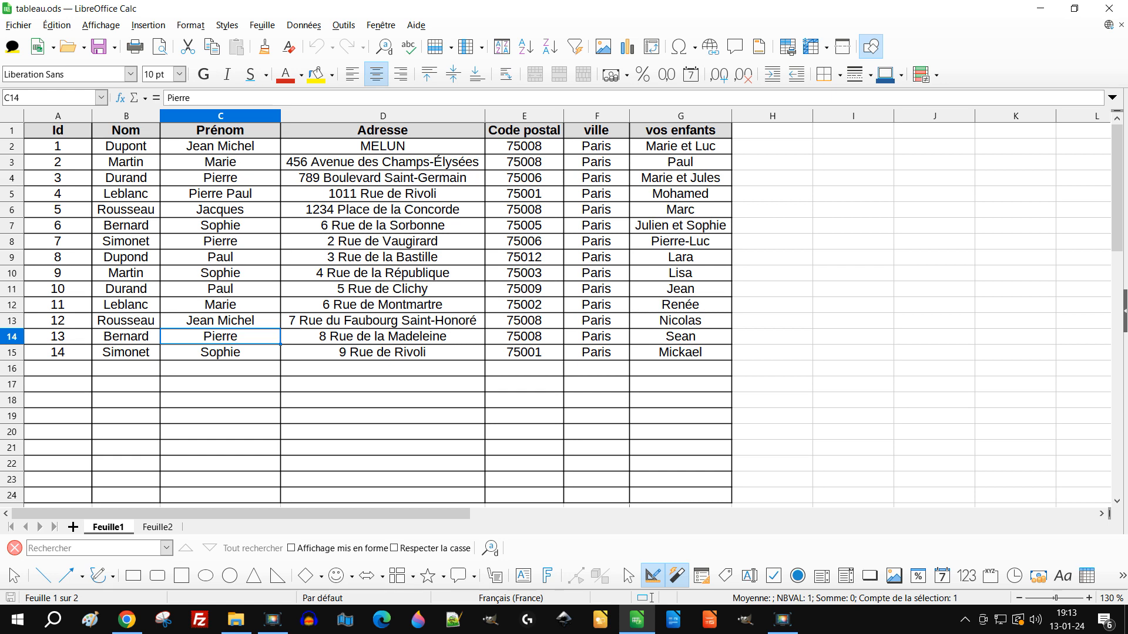
pyautogui.click(126, 368)
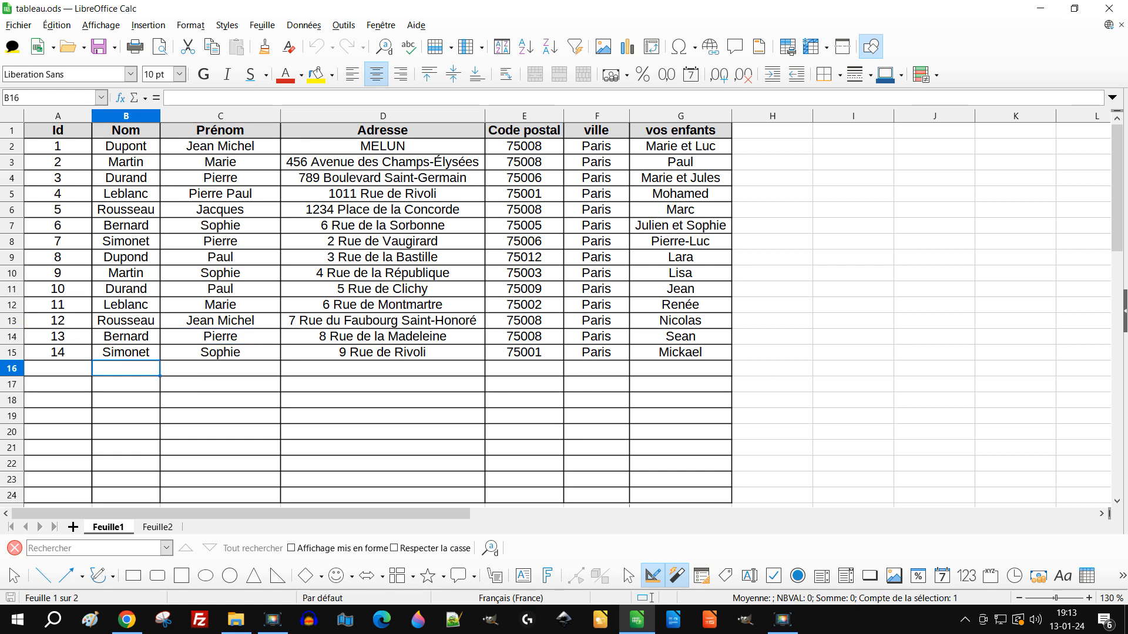
pyautogui.write('Miguel')
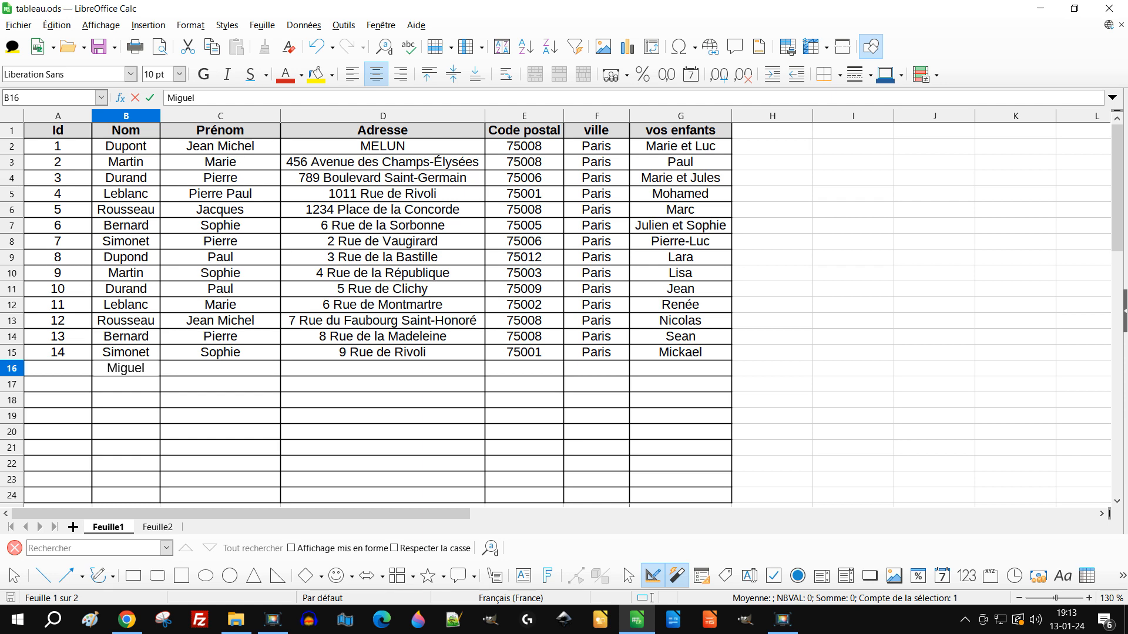
pyautogui.press('Tab')
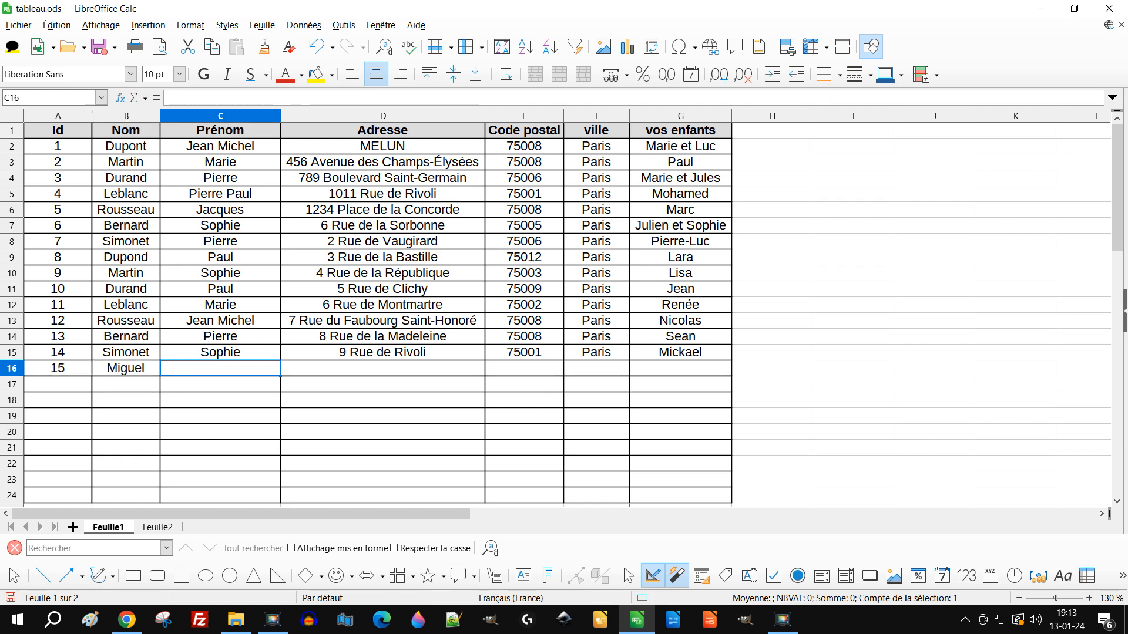
# Step: Fill row 16 of tableau.ods with the person's last name, the first name, and PARIS as the address
pyautogui.click(126, 368)
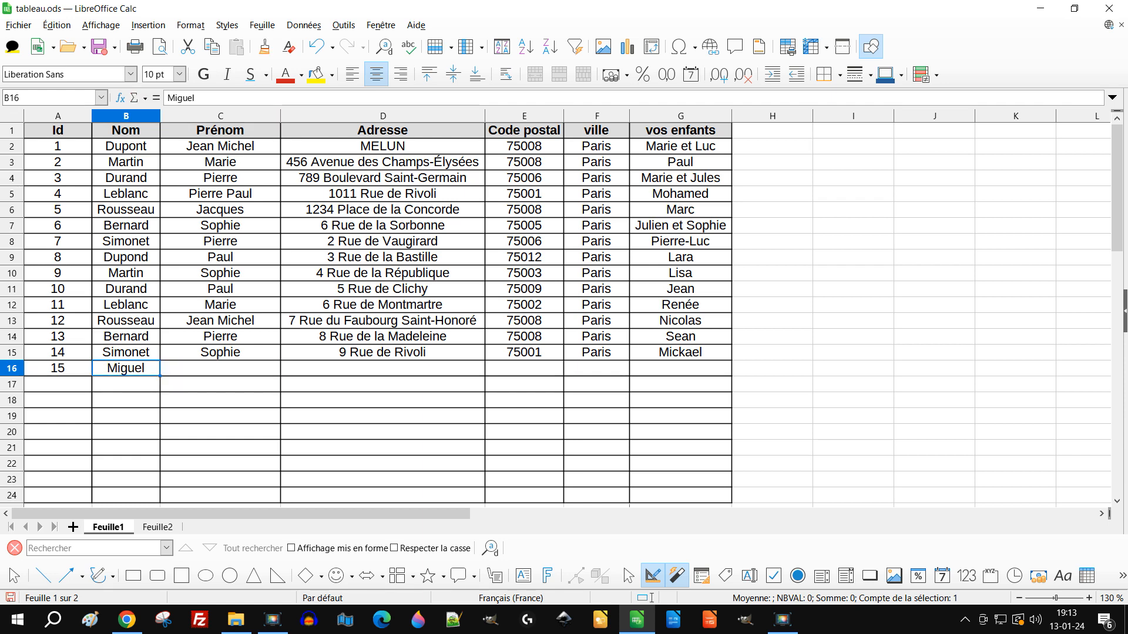
pyautogui.write('PINEAU')
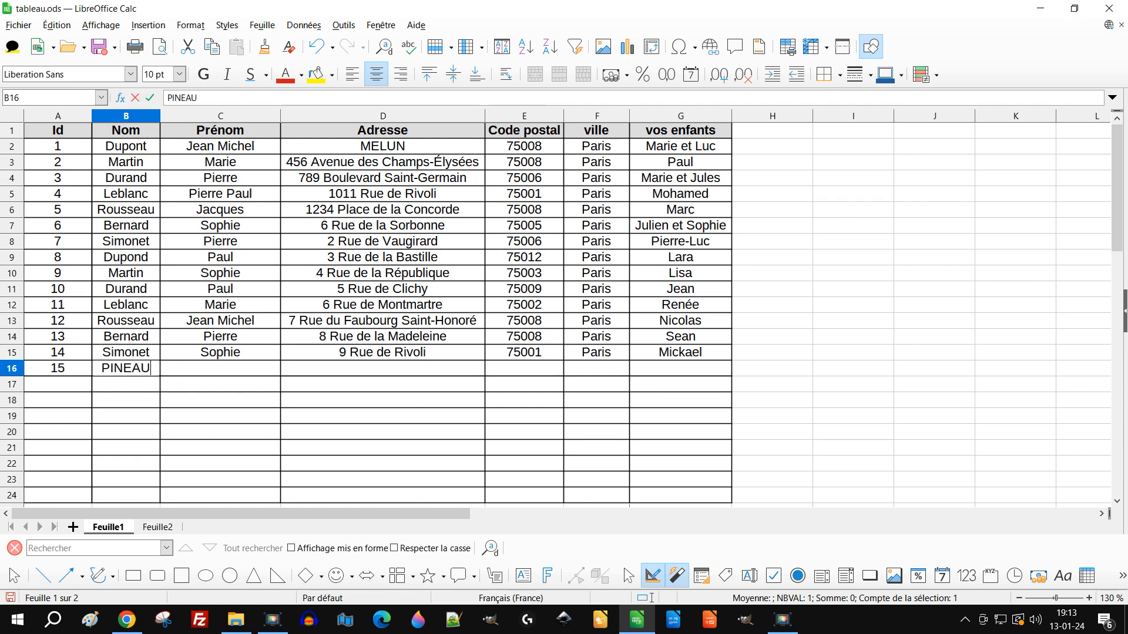
pyautogui.press('Tab')
pyautogui.write('MIGUEL')
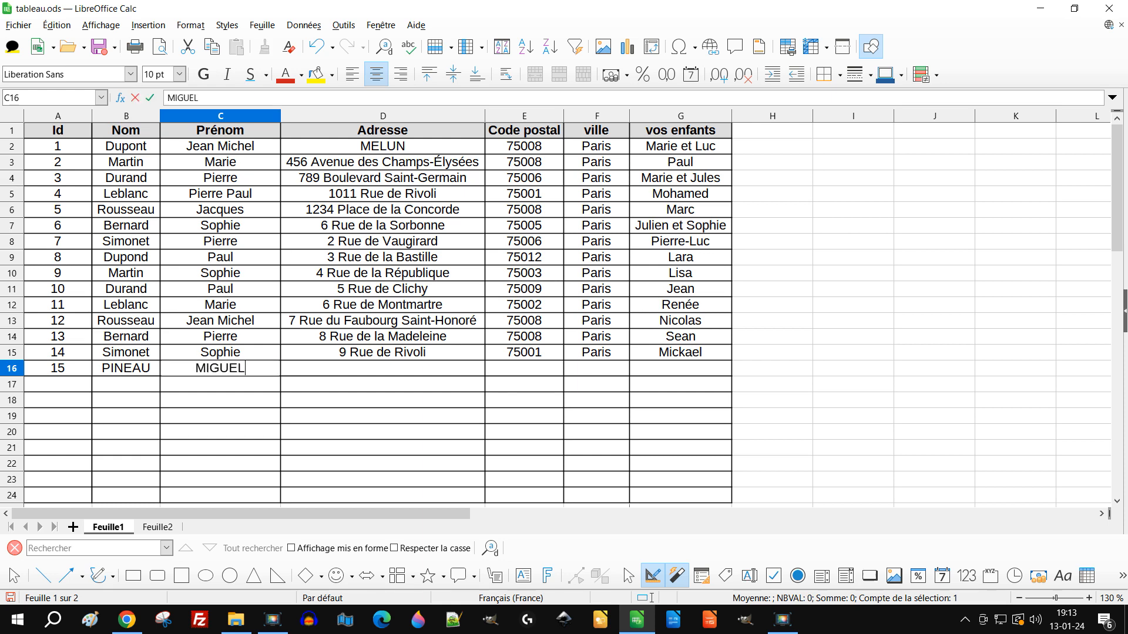
pyautogui.press('Tab')
pyautogui.write('P')
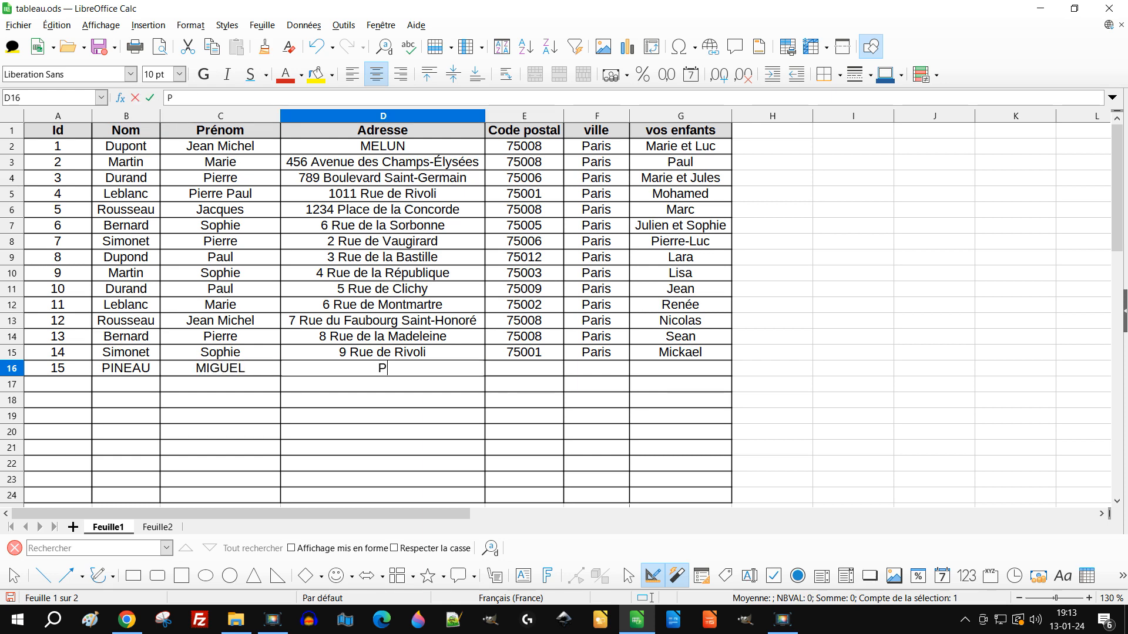
pyautogui.write('ARIS')
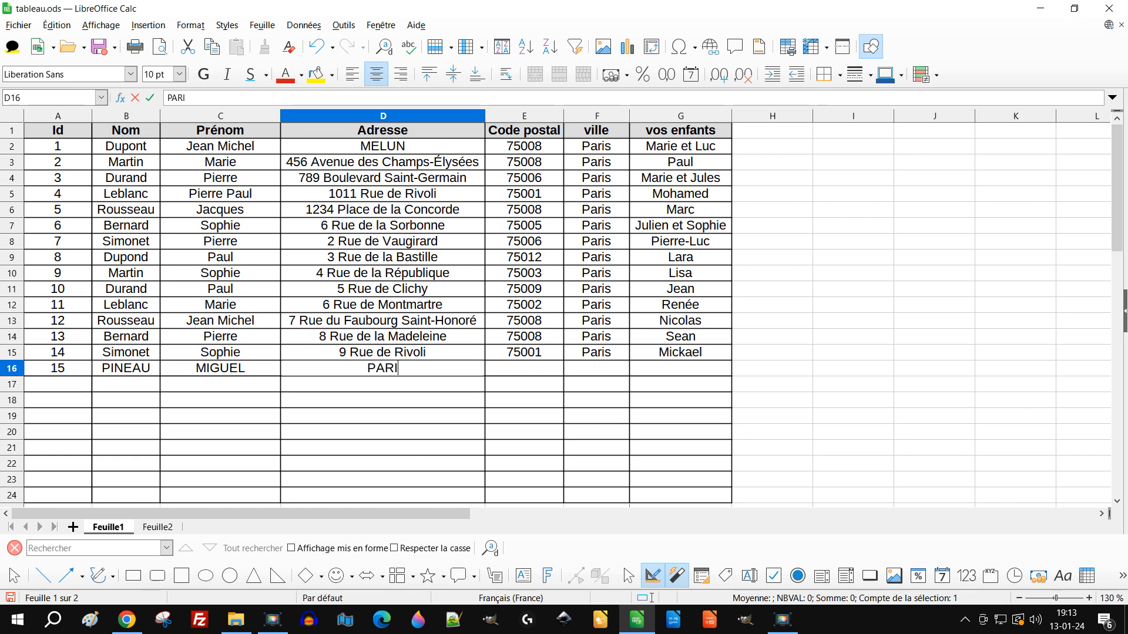
pyautogui.press('Return')
pyautogui.press('Up')
pyautogui.press('Left')
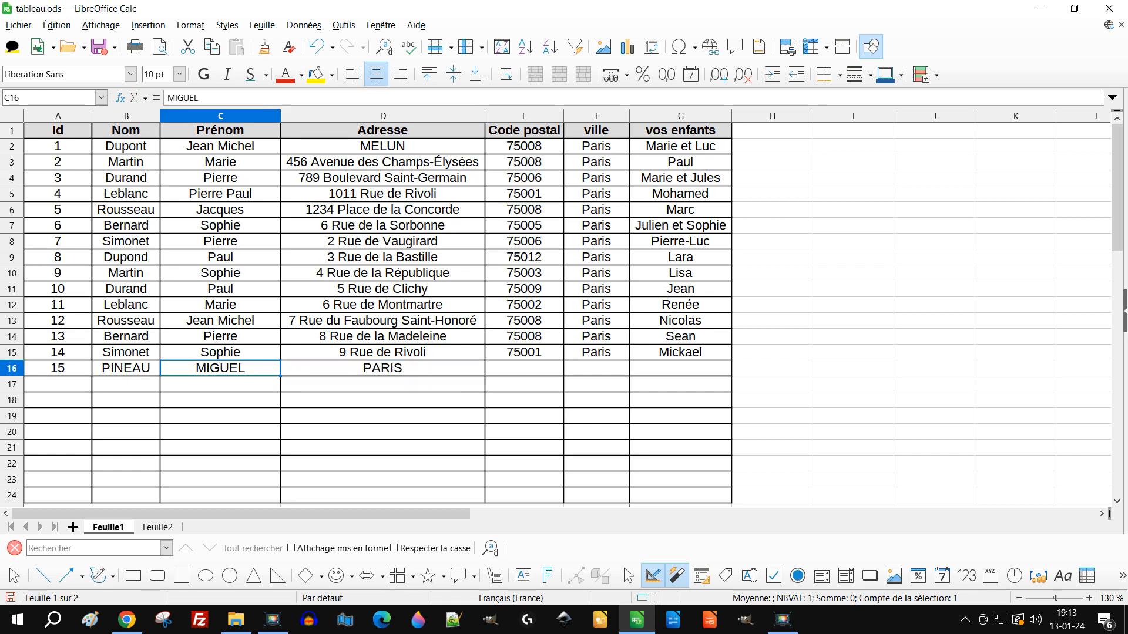
# Step: Enter another person's last name in the Nom column of row 17
pyautogui.click(126, 385)
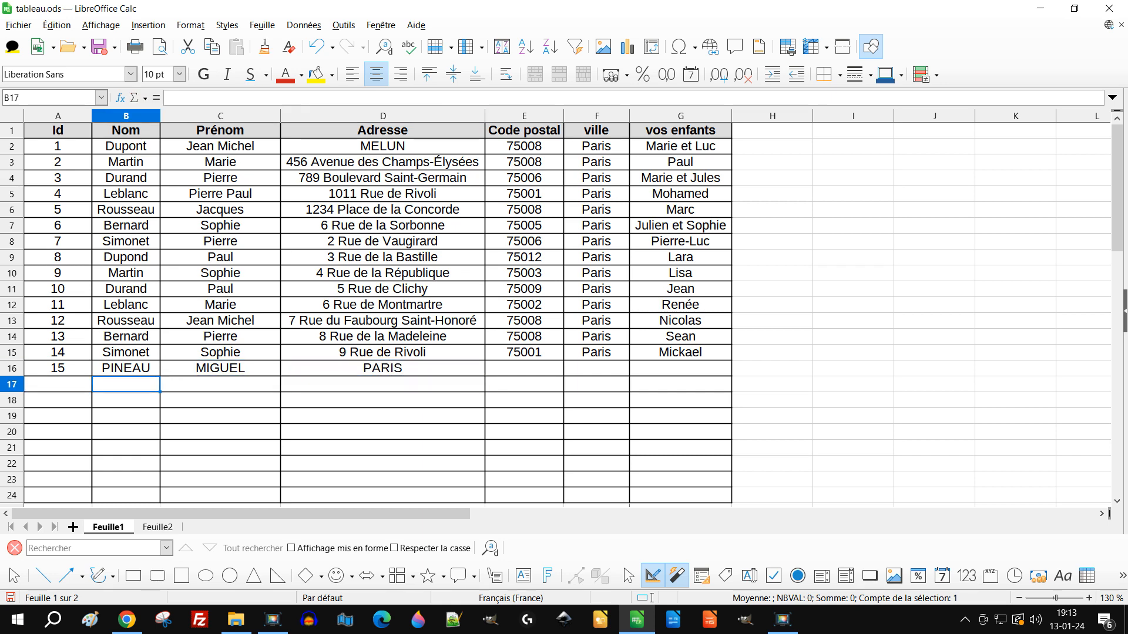
pyautogui.write('PIERR')
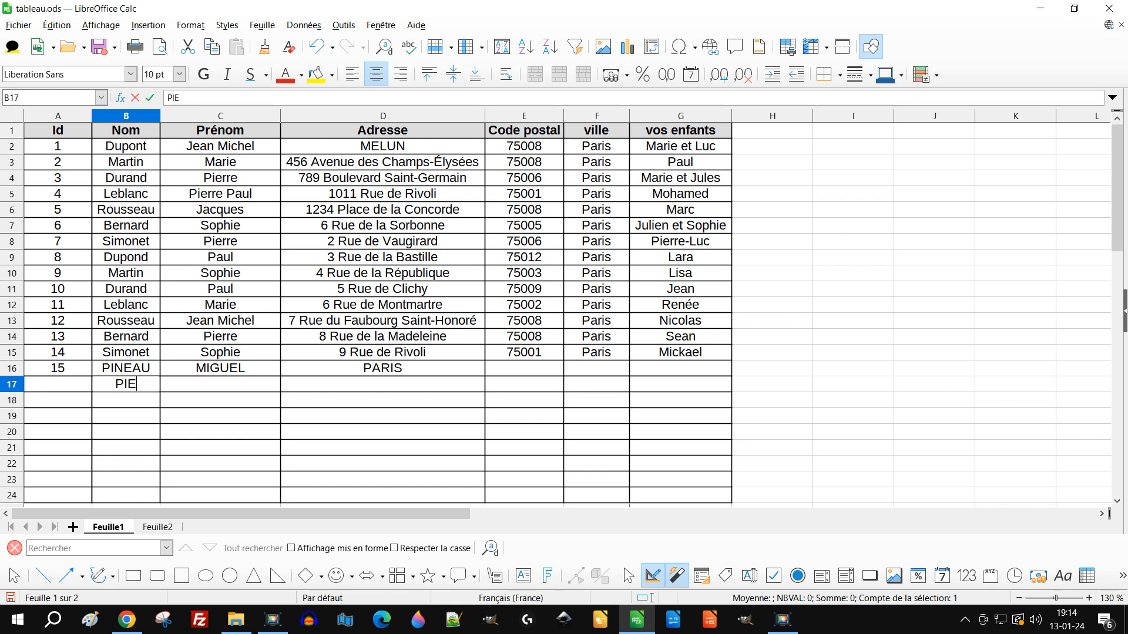
pyautogui.press('BackSpace')
pyautogui.press('BackSpace')
pyautogui.press('BackSpace')
pyautogui.press('BackSpace')
pyautogui.press('BackSpace')
pyautogui.write('MARCOS')
pyautogui.press('Tab')
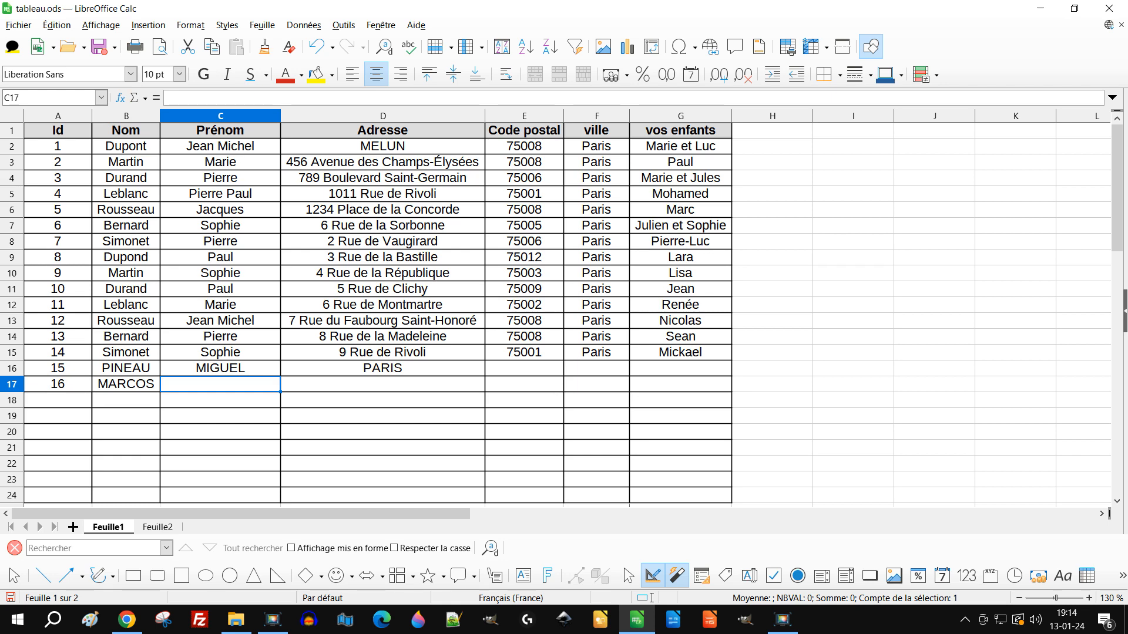
# Step: Enter the person's first name in the Prénom column of row 17
pyautogui.write('AULO')
pyautogui.press('BackSpace')
pyautogui.press('BackSpace')
pyautogui.press('BackSpace')
pyautogui.press('BackSpace')
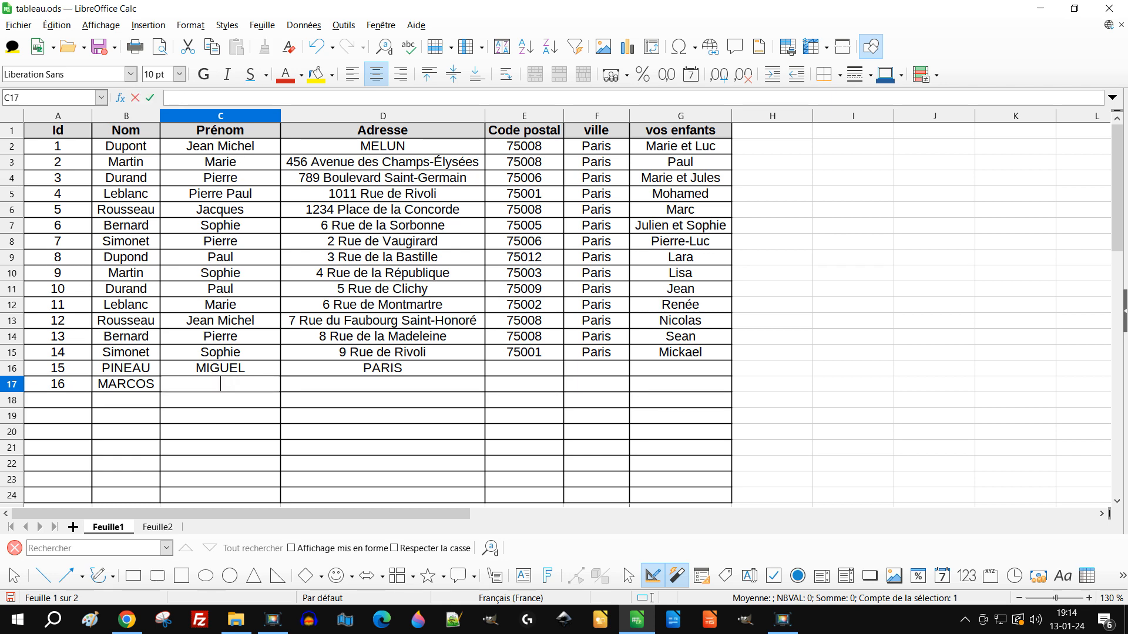
pyautogui.write('PAULO')
pyautogui.press('Return')
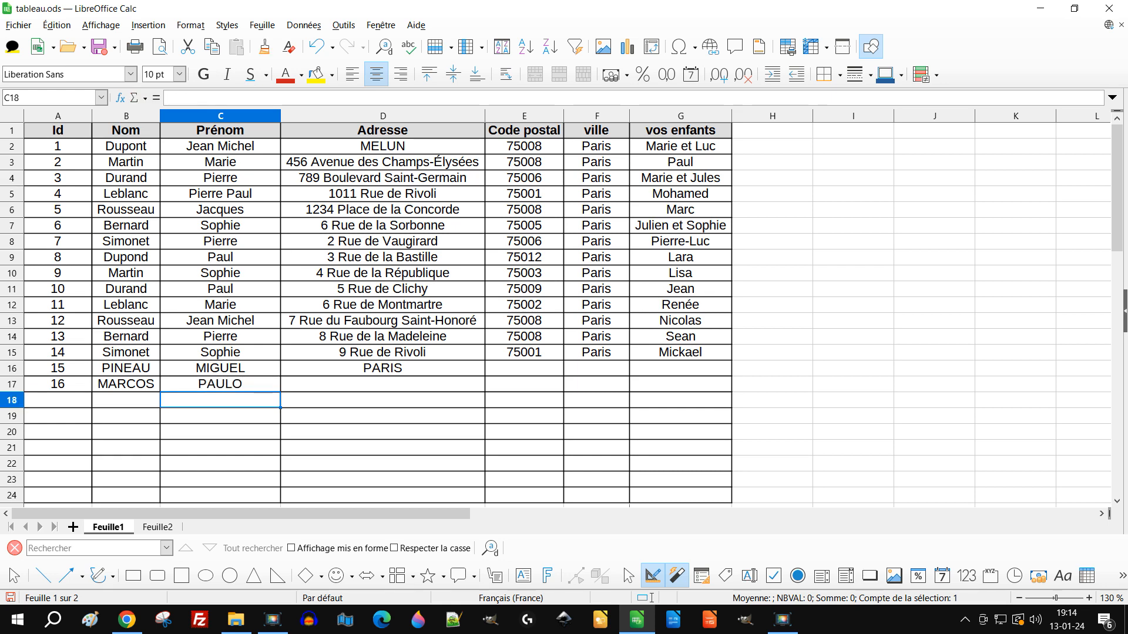
# Step: Examine the automatic numbering formula in cells A17 and A18 of the Id column
pyautogui.click(58, 384)
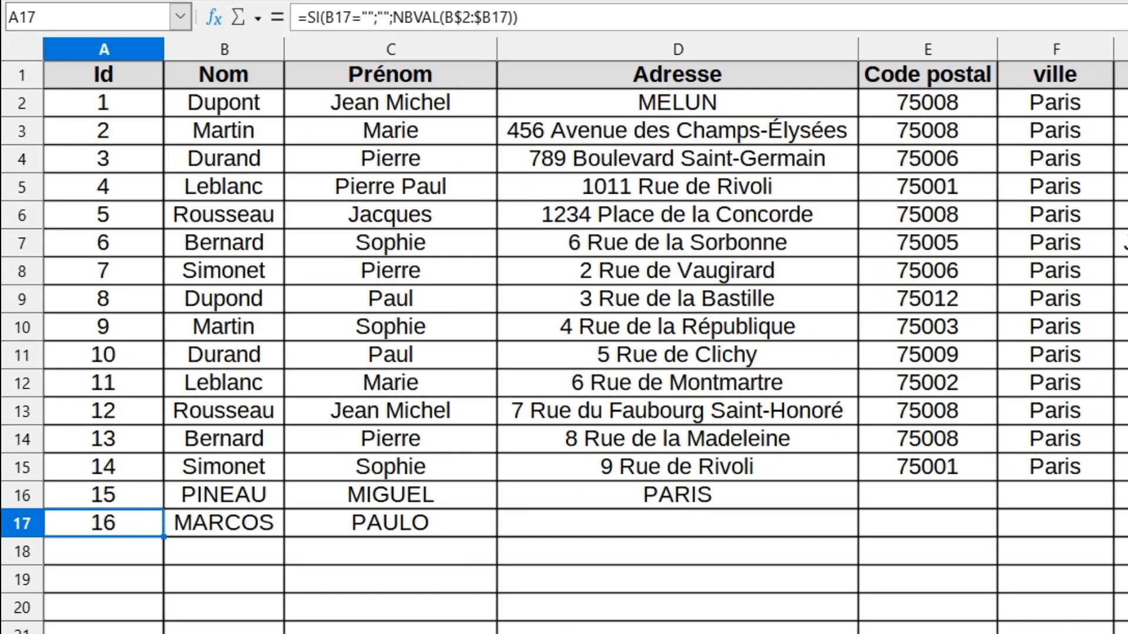
pyautogui.click(103, 552)
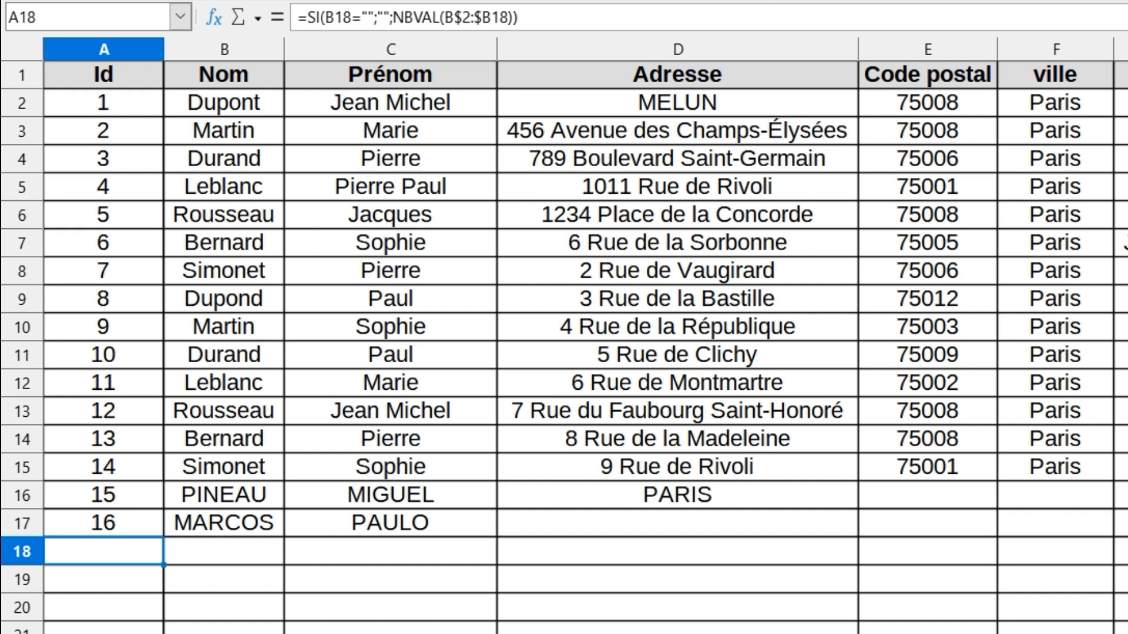
pyautogui.tripleClick(103, 551)
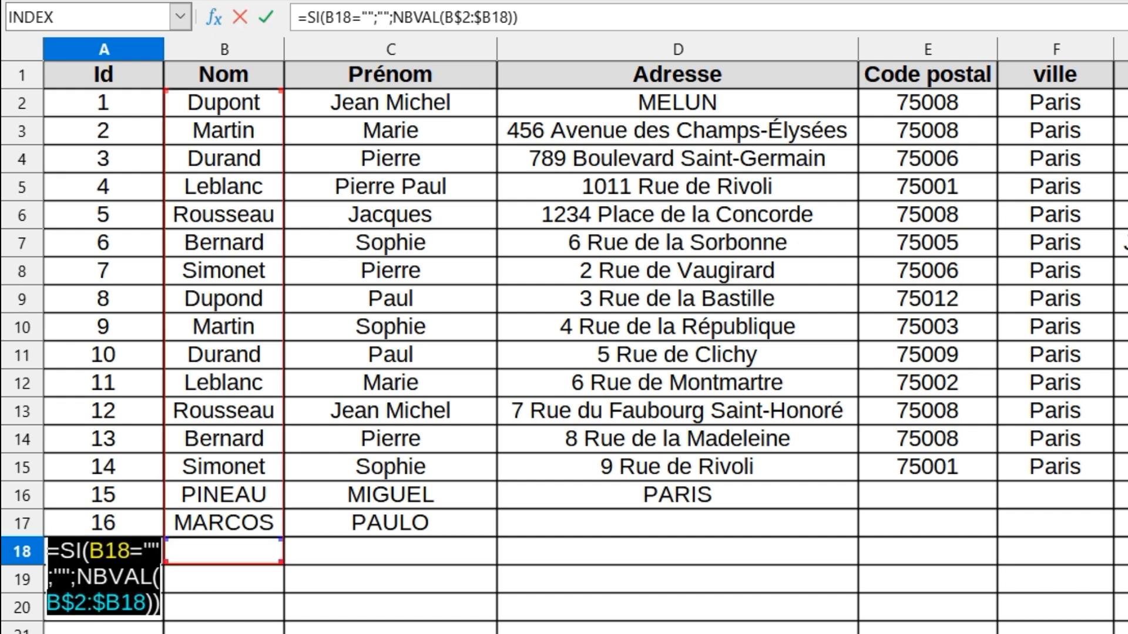
pyautogui.press('Return')
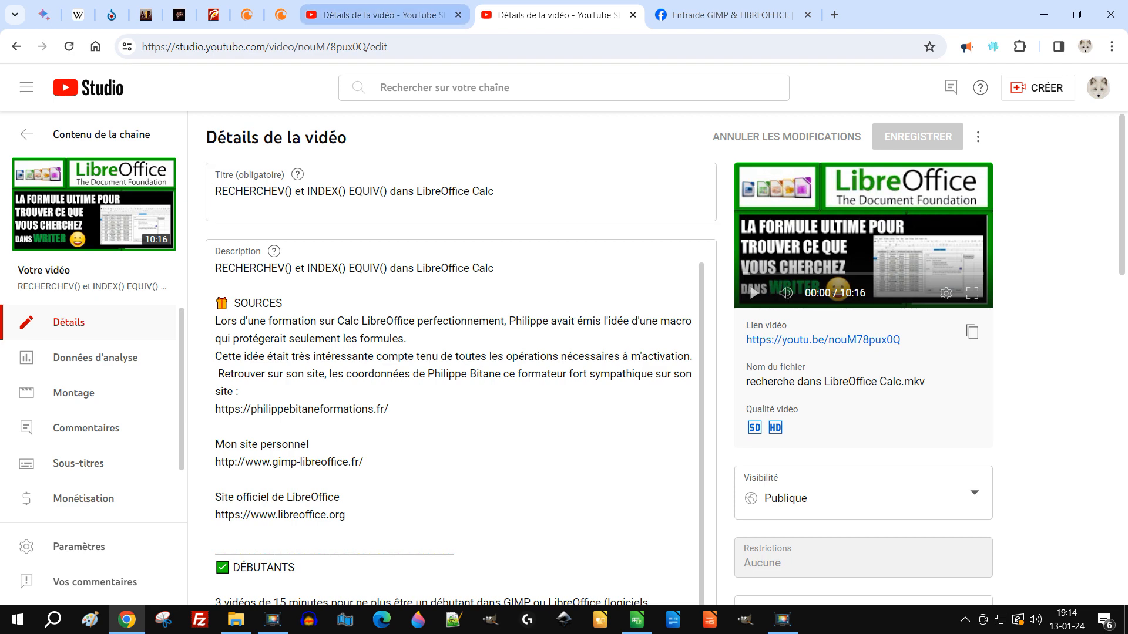
# Step: View the YouTube Studio details of the automatic list numbering video, then those of the RECHERCHEV and INDEX EQUIV video
pyautogui.click(383, 16)
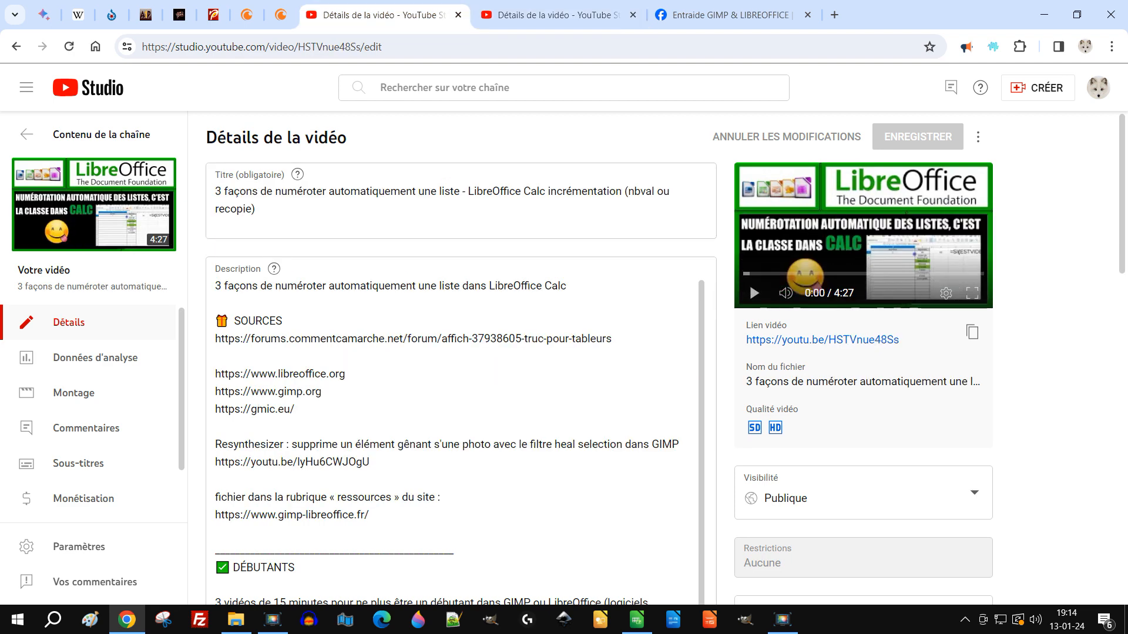
pyautogui.click(552, 16)
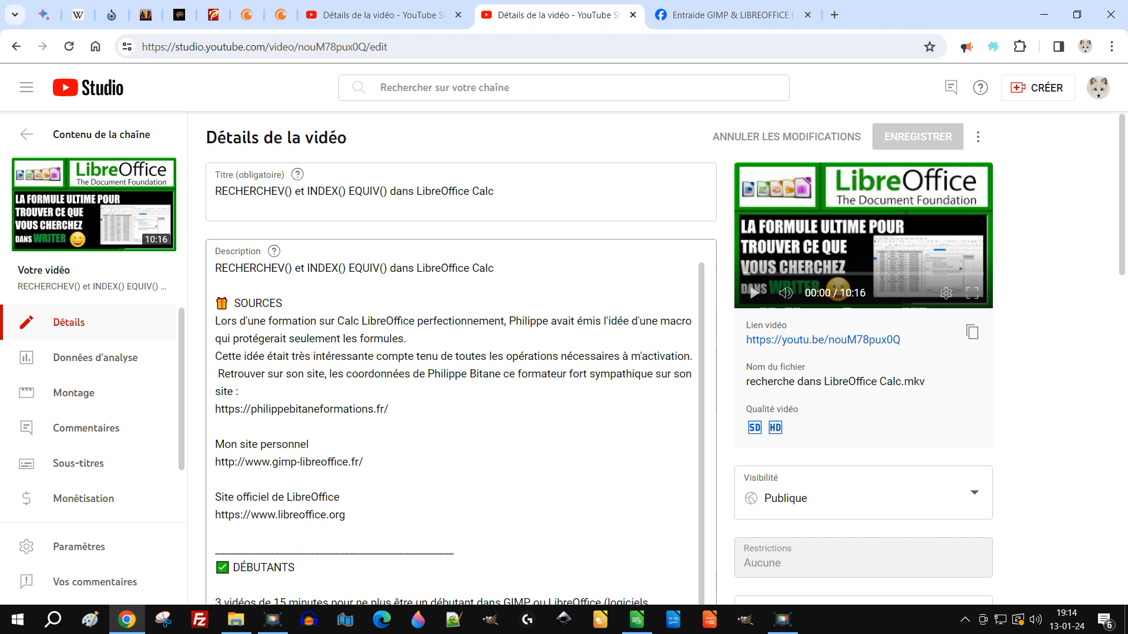
# Step: Switch back to LibreOffice Calc, enter MARTINIQUE as the address in row 17 of tableau.ods, and close the workbook with its changes saved
pyautogui.click(637, 619)
pyautogui.click(383, 385)
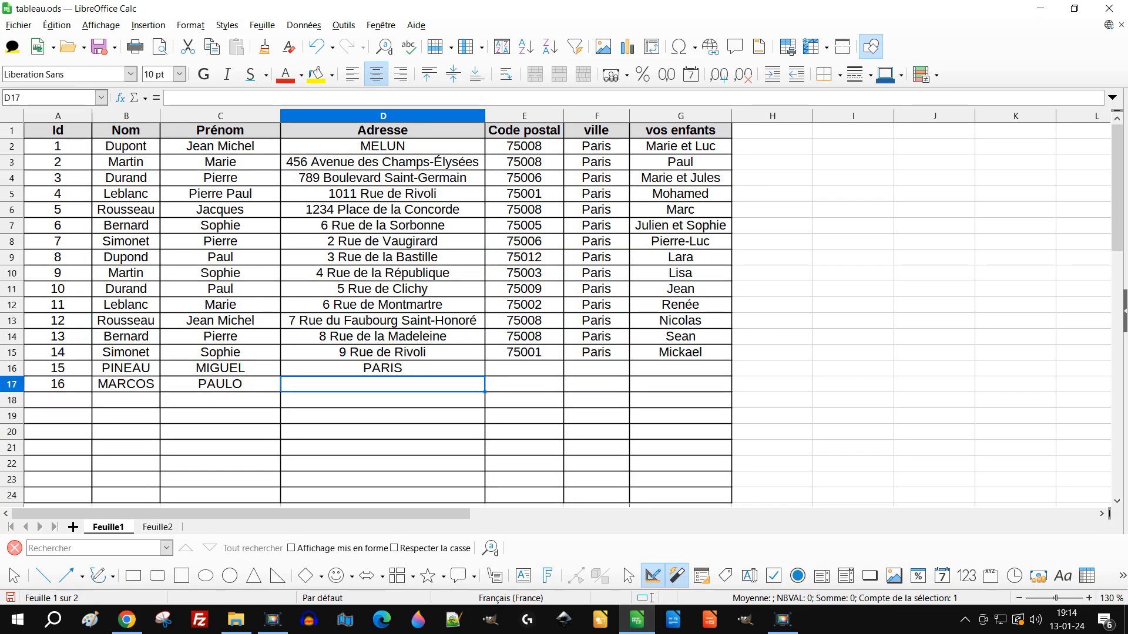
pyautogui.write('MARTINIQUE')
pyautogui.press('Return')
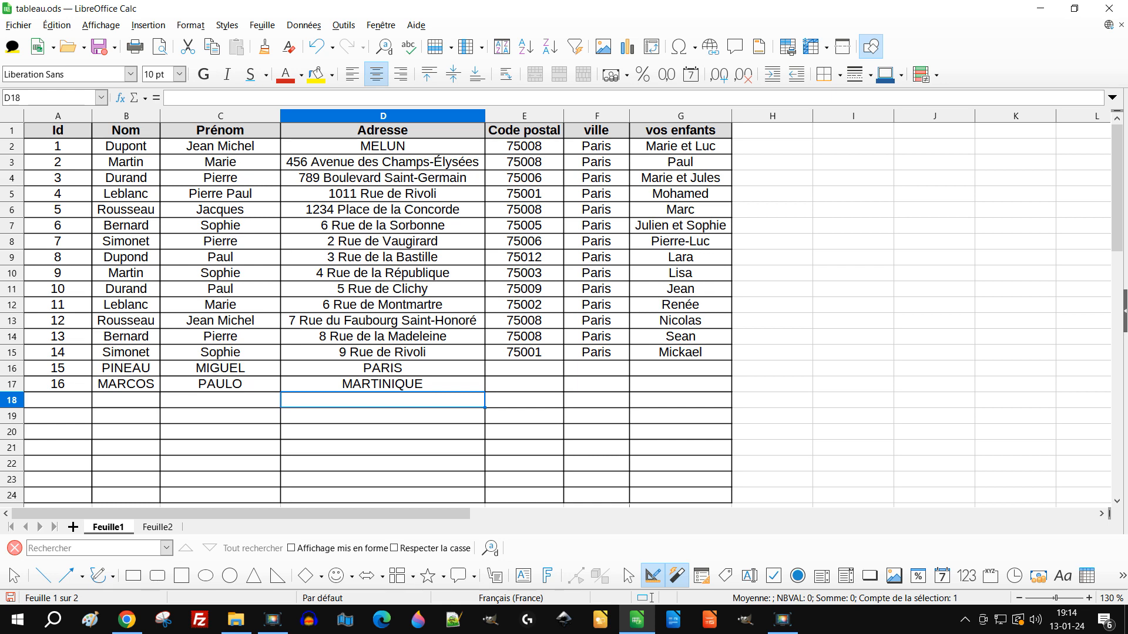
pyautogui.click(1108, 8)
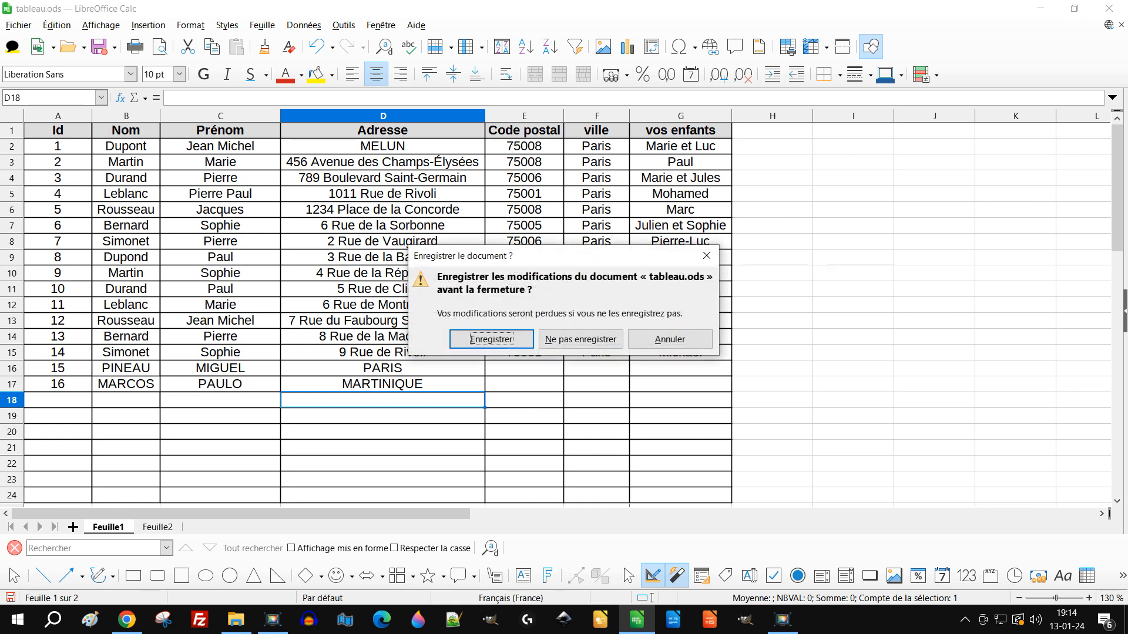
pyautogui.press('Return')
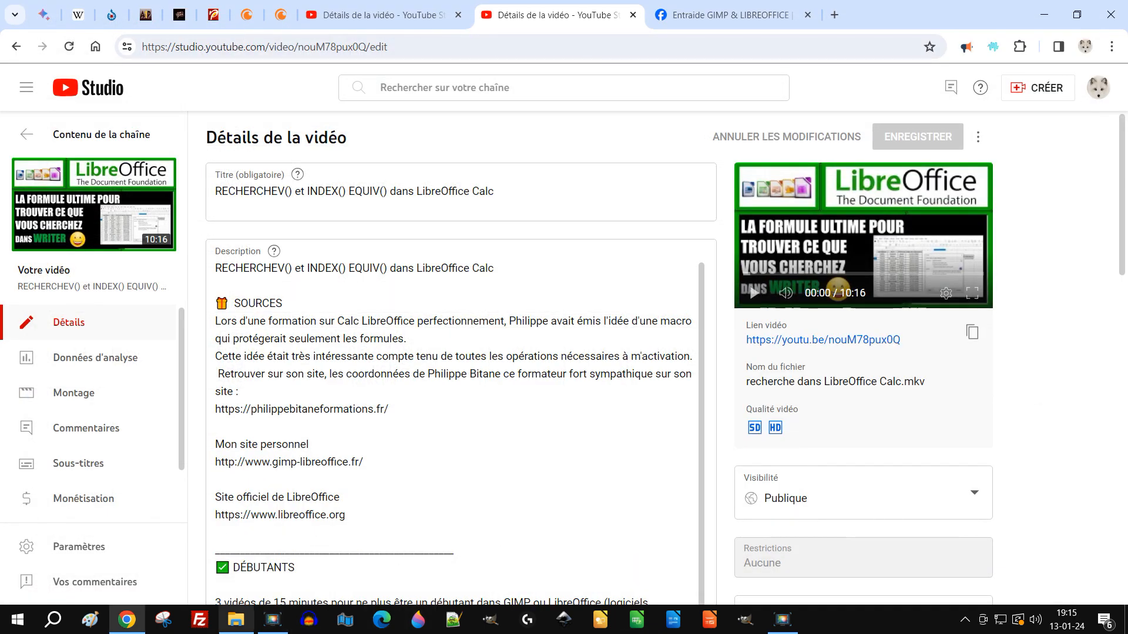
# Step: Open récuoaration de données d'un autre fichier.ods from the Libreoffice folder in File Explorer and allow its external links to update
pyautogui.click(236, 620)
pyautogui.click(435, 329)
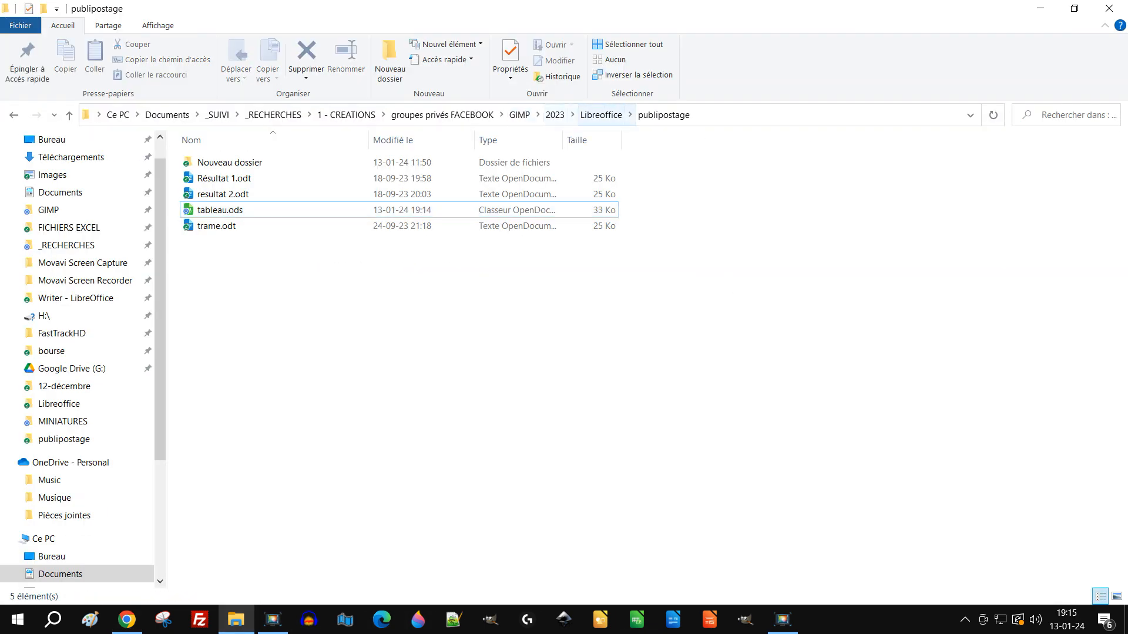
pyautogui.click(601, 115)
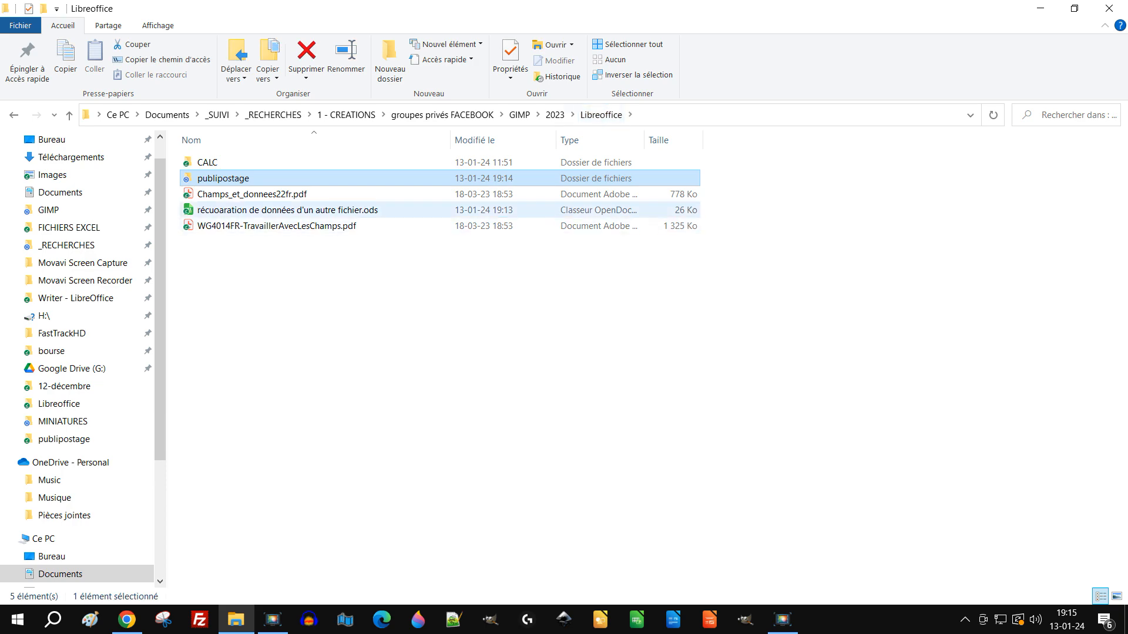
pyautogui.doubleClick(287, 210)
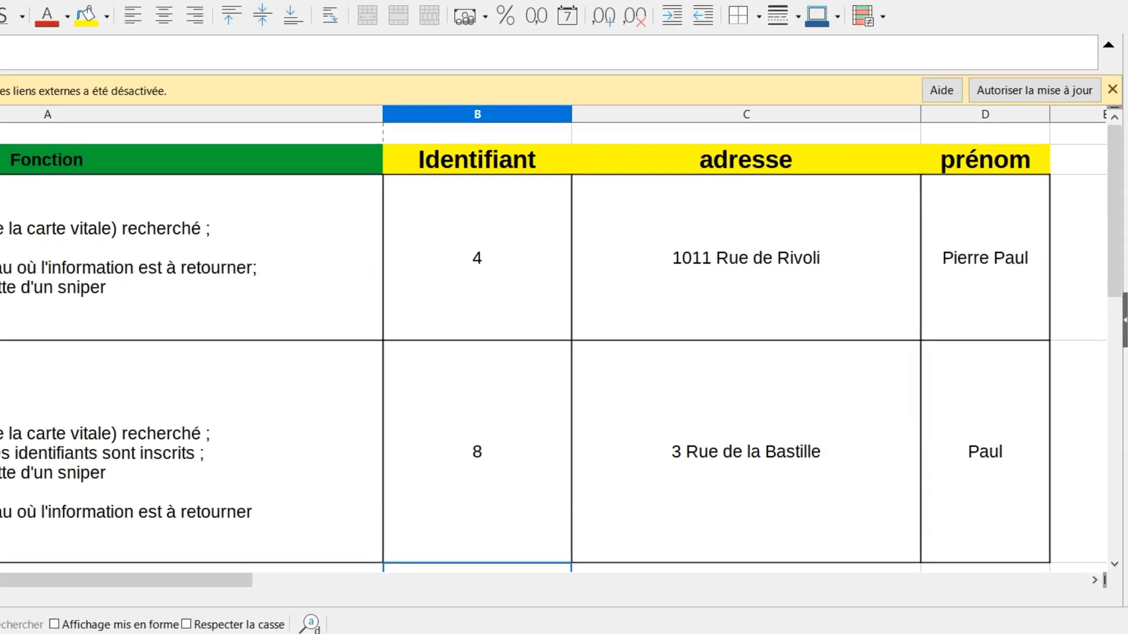
pyautogui.click(1019, 59)
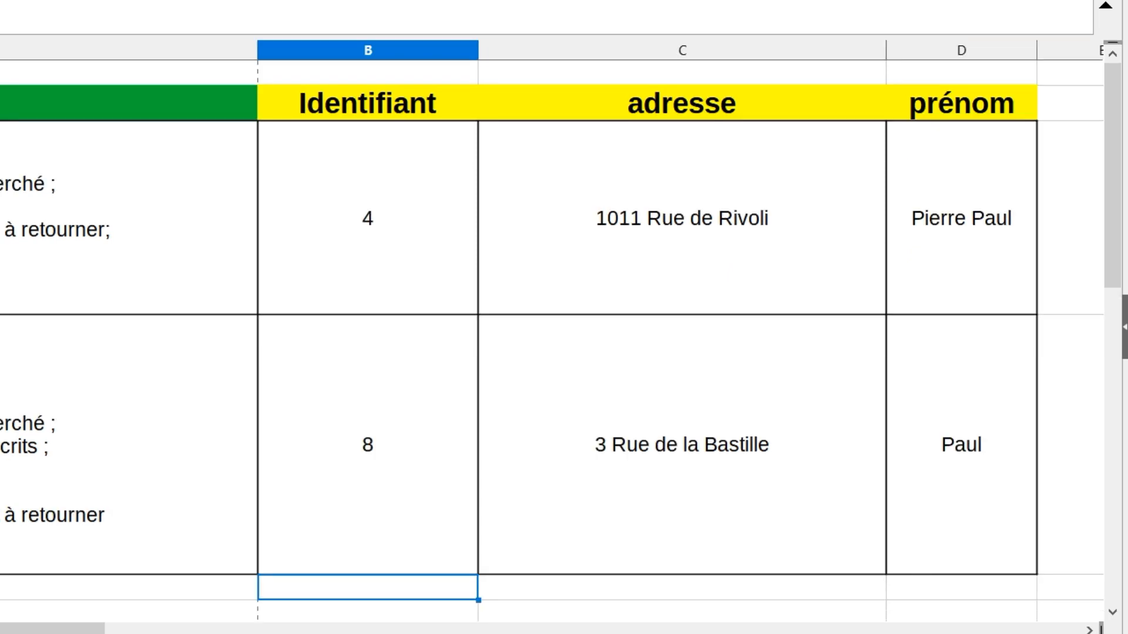
pyautogui.click(368, 218)
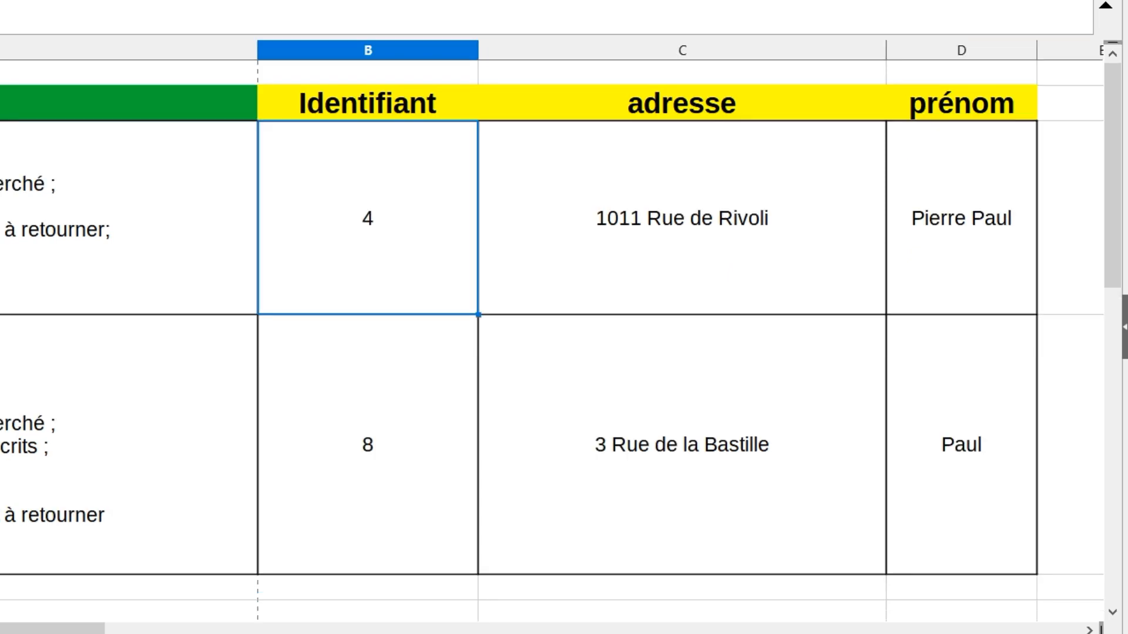
pyautogui.write('14')
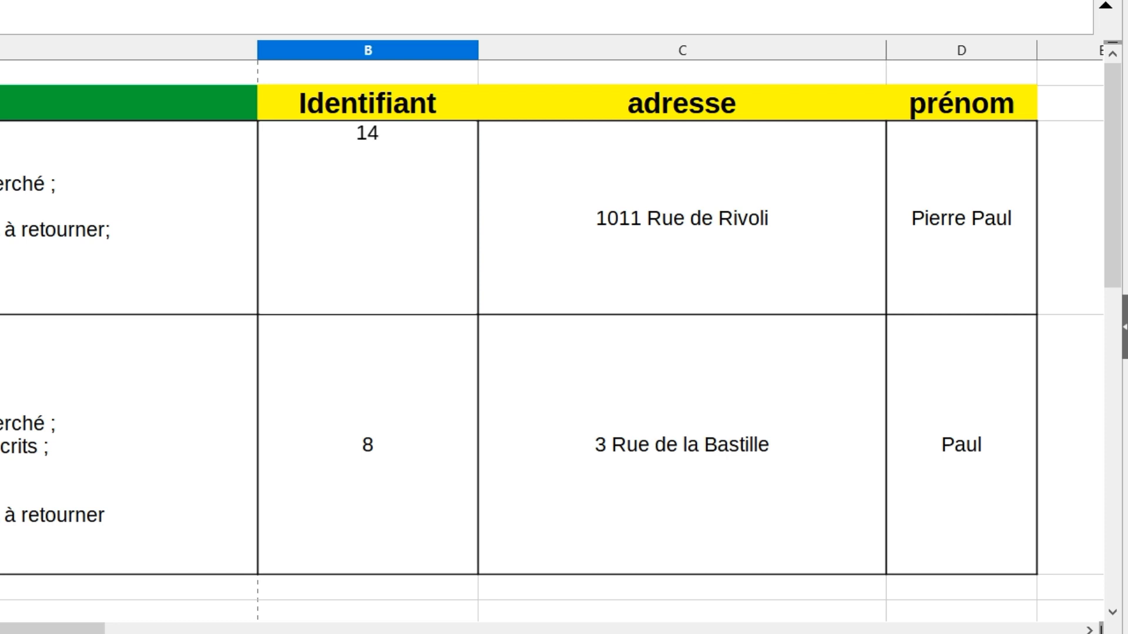
pyautogui.press('Return')
# Step: Set the Identifiant to 15 in the RECHERCHEV row and to 16 in the INDEX/EQUIV row
pyautogui.click(368, 218)
pyautogui.write('15')
pyautogui.press('Return')
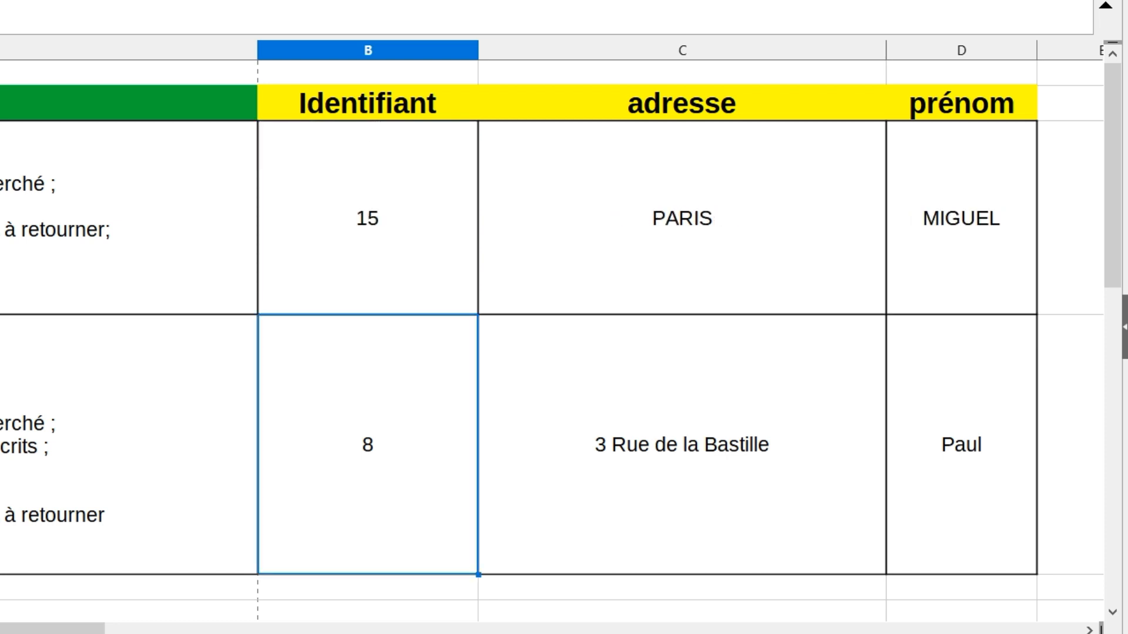
pyautogui.write('16')
pyautogui.press('Return')
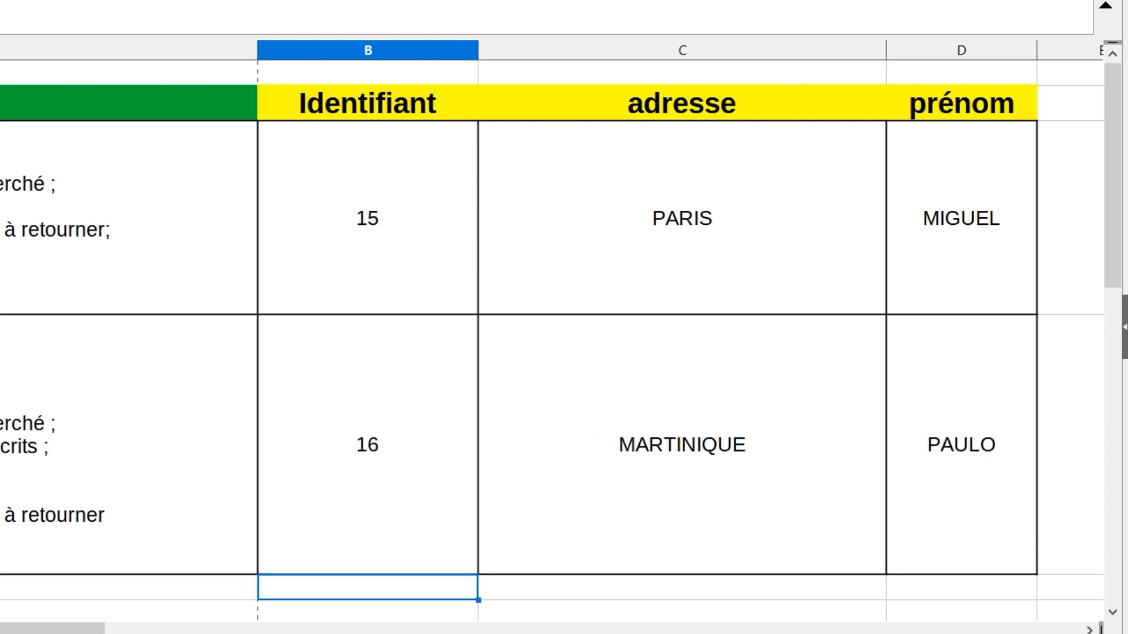
# Step: Examine the RECHERCHEV address formula in C3 and the INDEX/EQUIV formulas in C4 and D4
pyautogui.click(682, 217)
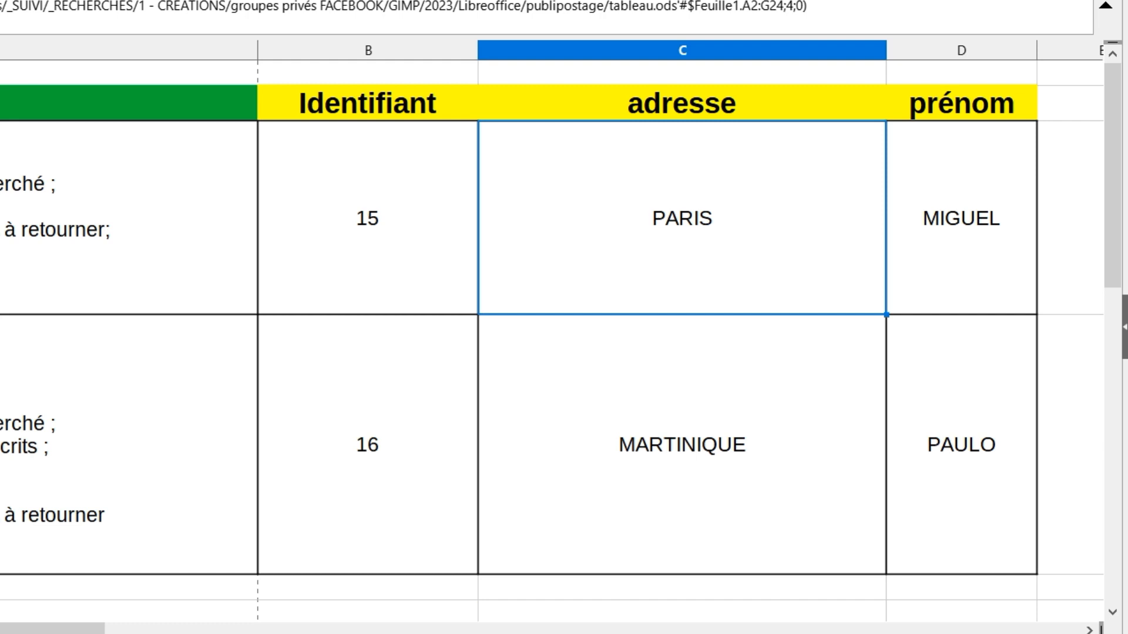
pyautogui.doubleClick(729, 179)
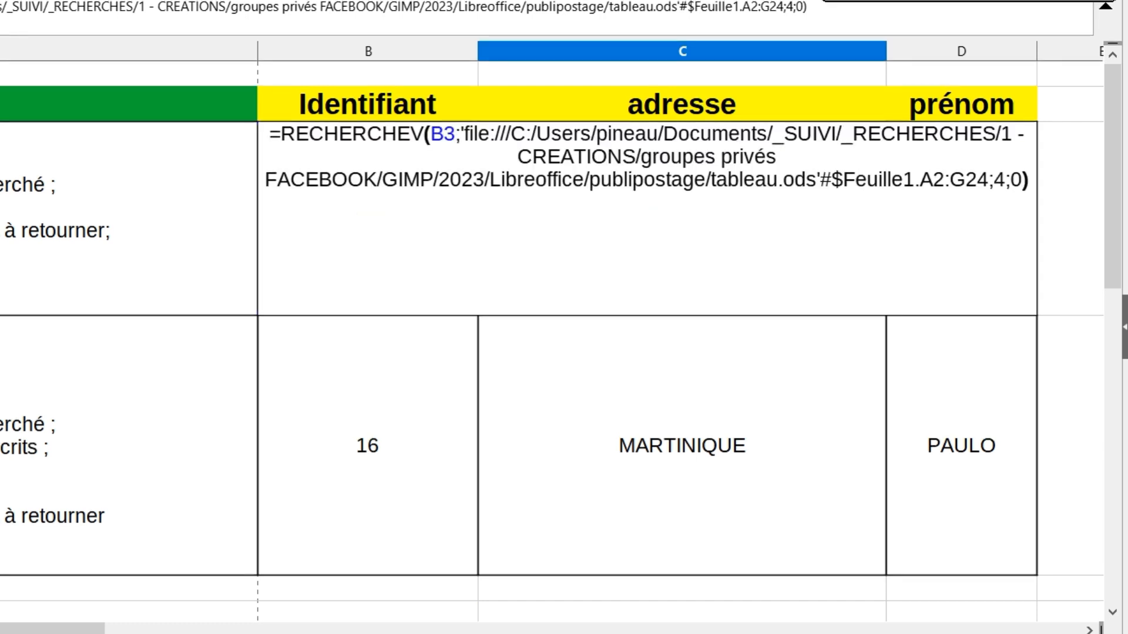
pyautogui.press('Return')
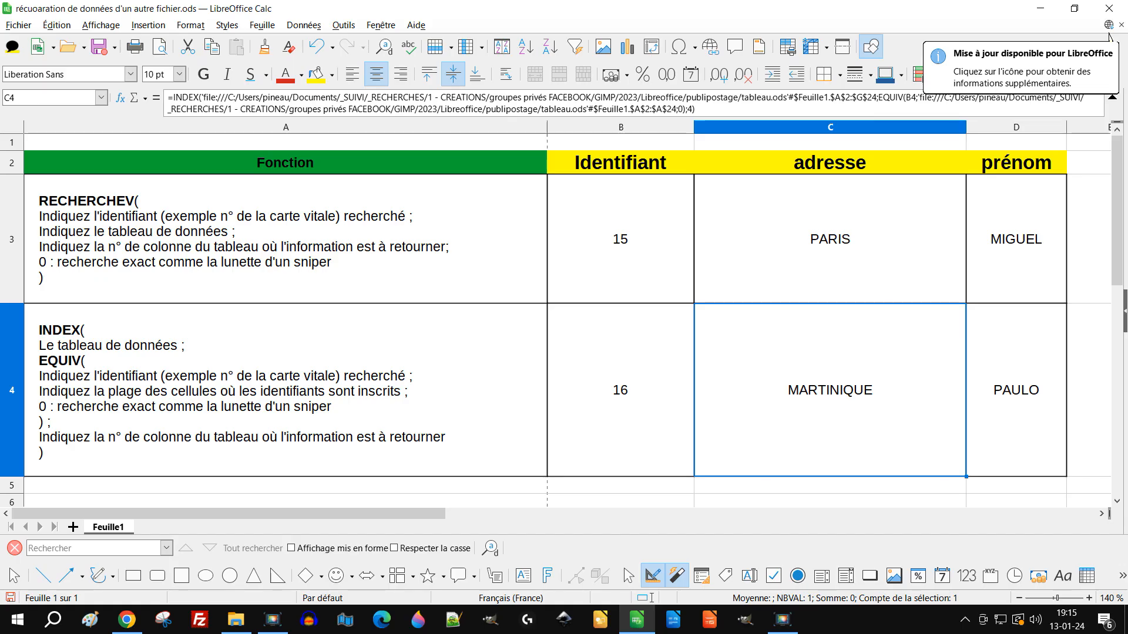
pyautogui.press('Right')
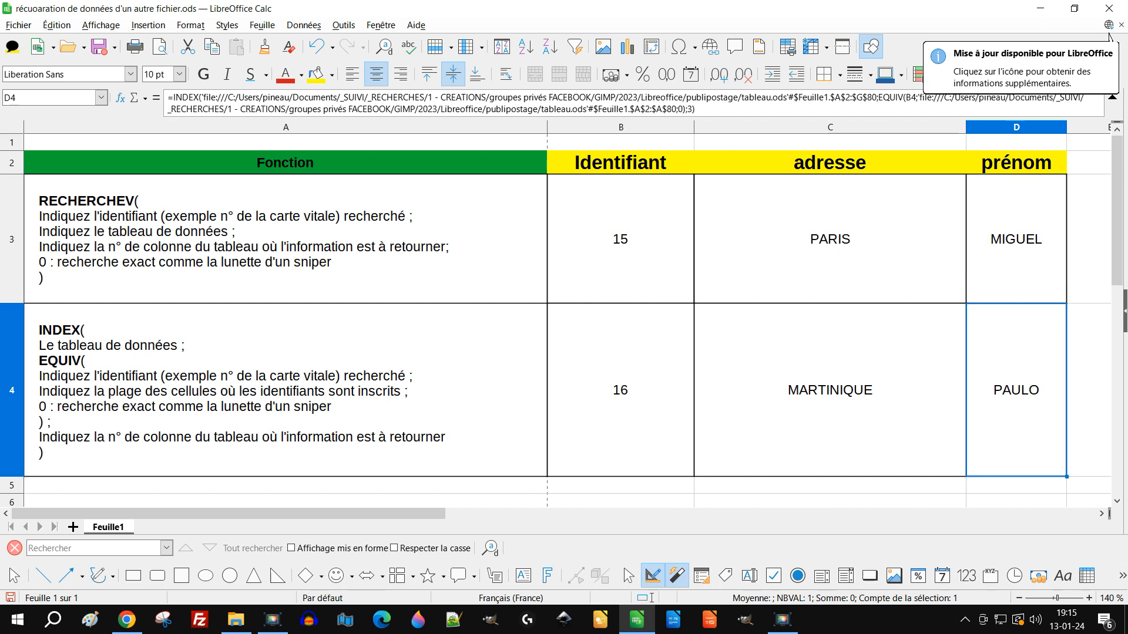
pyautogui.scroll(-1, 567, 320)
pyautogui.click(286, 332)
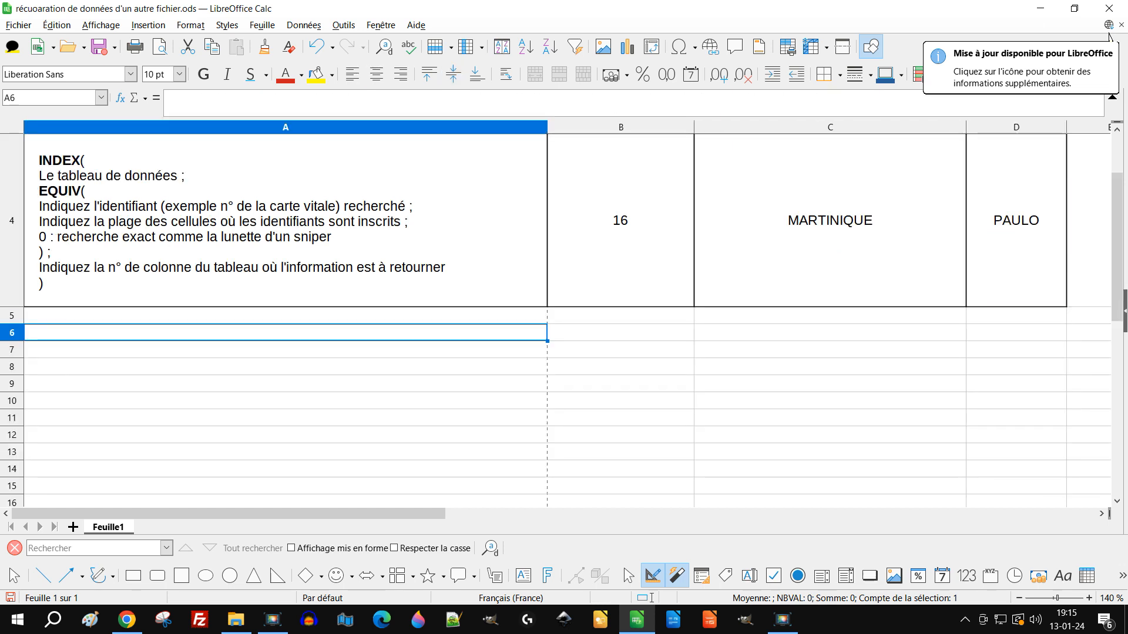
pyautogui.scroll(1, 567, 320)
pyautogui.scroll(-2, 567, 320)
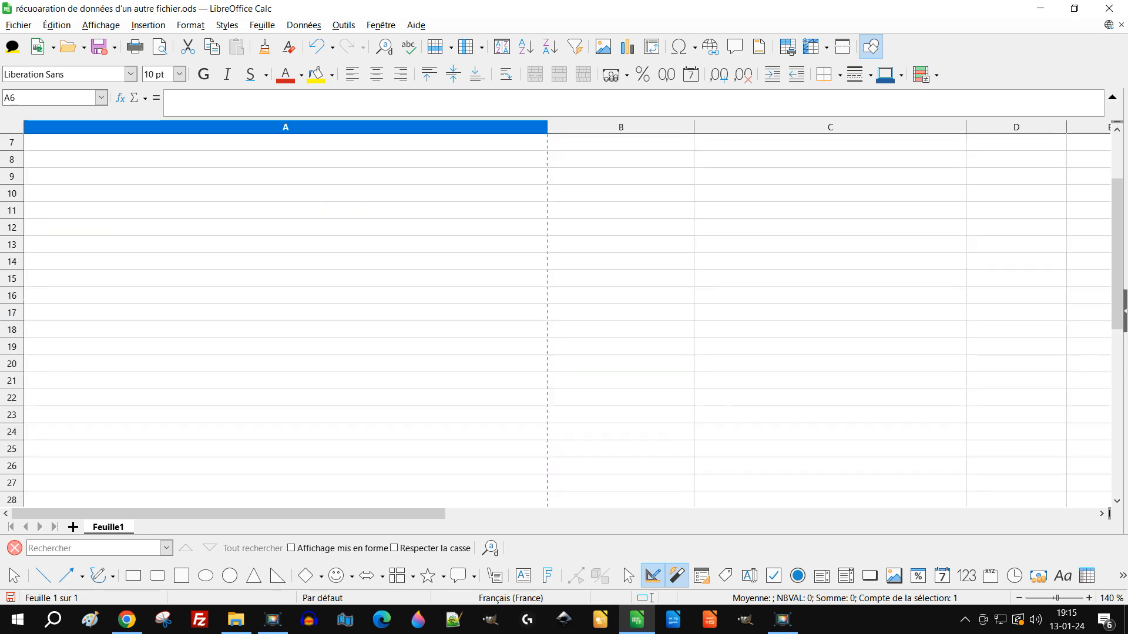
pyautogui.scroll(1, 567, 320)
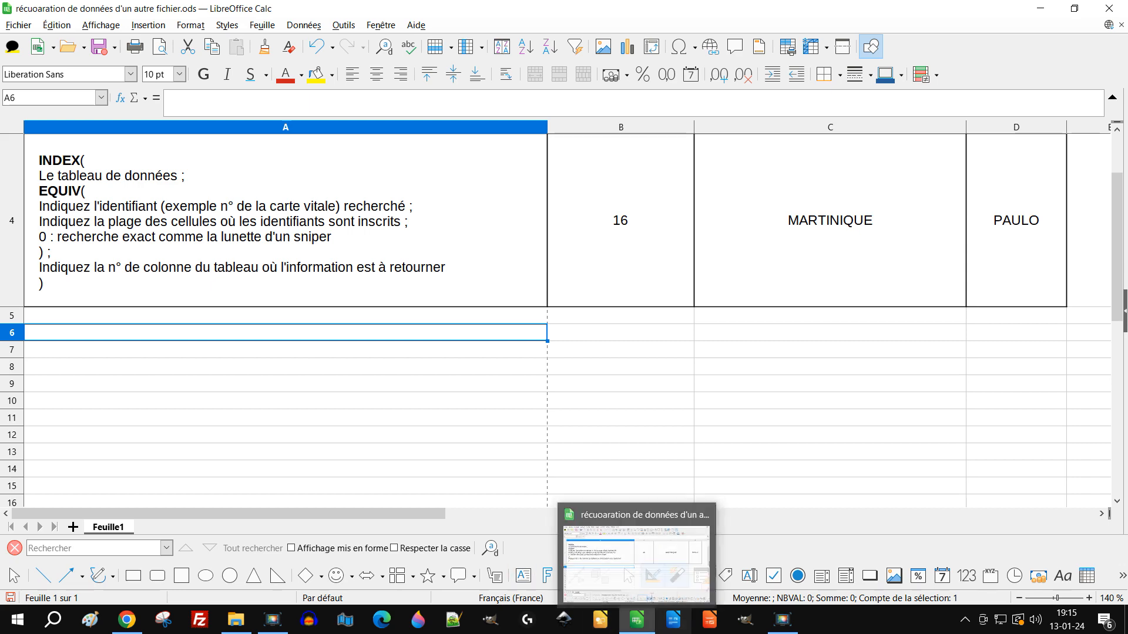
# Step: Switch to File Explorer and open tableau.ods from the publipostage folder inside Libreoffice
pyautogui.click(236, 620)
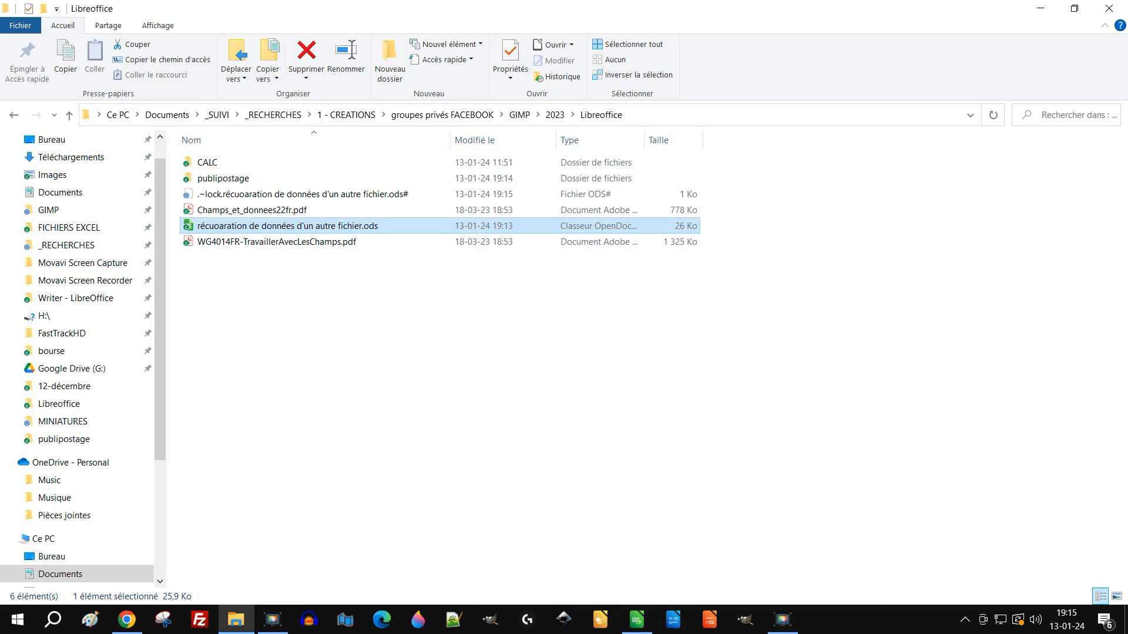
pyautogui.click(555, 115)
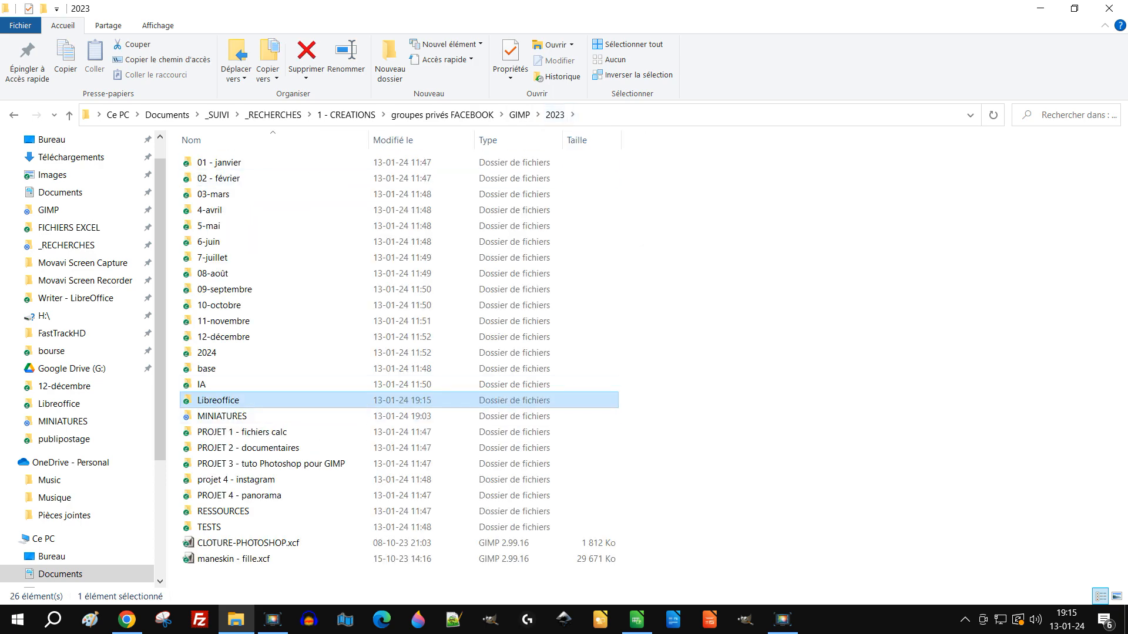
pyautogui.press('Return')
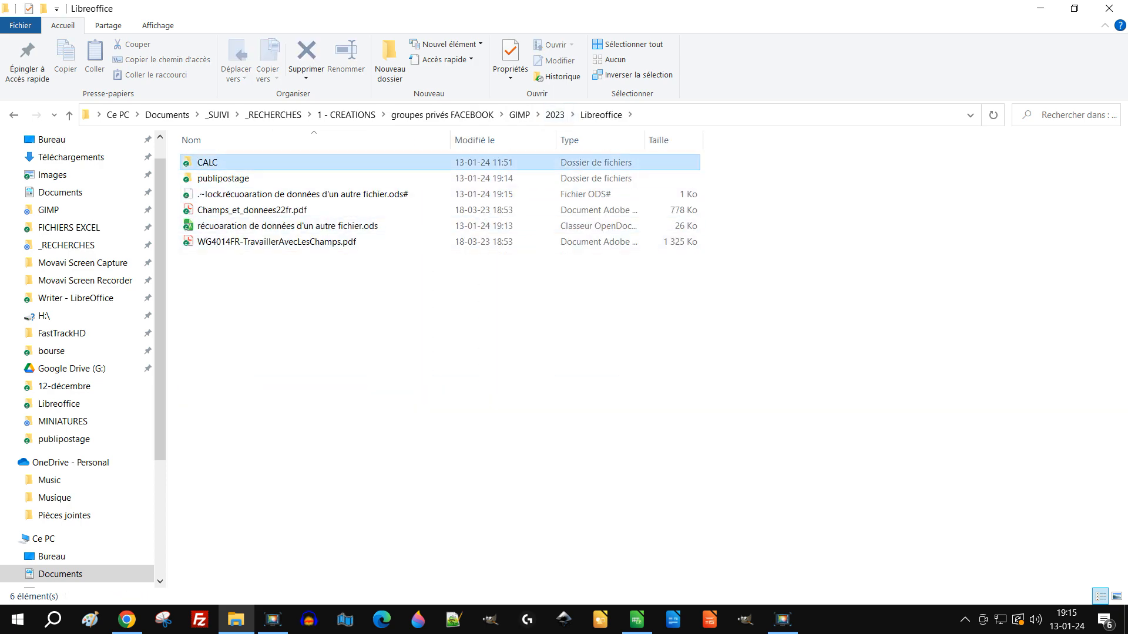
pyautogui.press('Return')
pyautogui.click(600, 114)
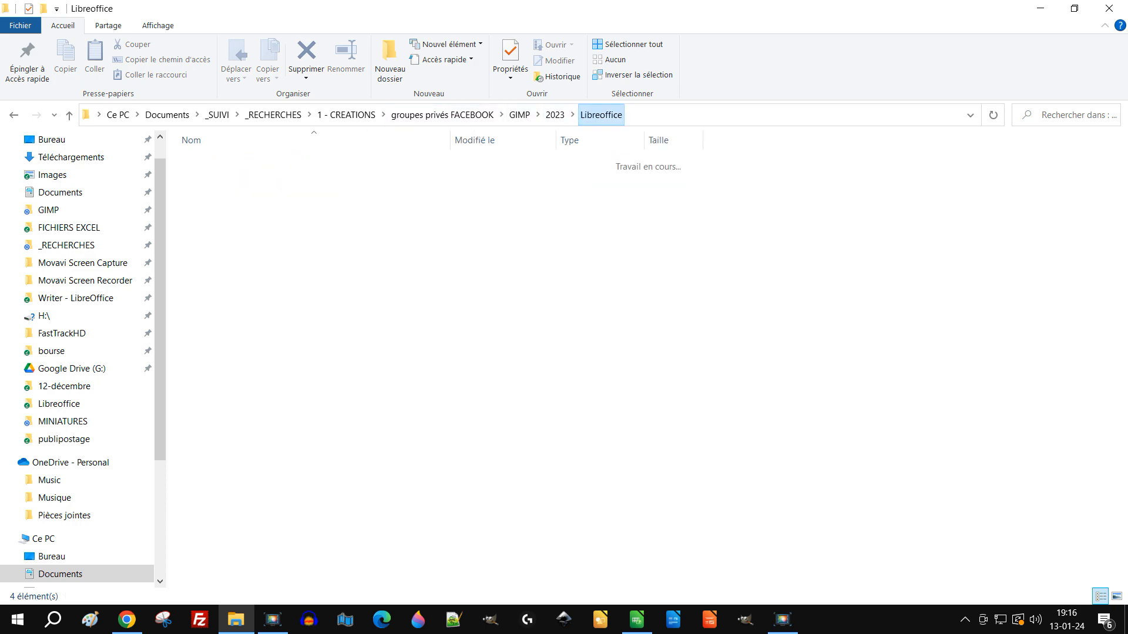
pyautogui.press('Down')
pyautogui.press('Return')
pyautogui.press('Down')
pyautogui.press('Down')
pyautogui.press('Down')
pyautogui.press('Down')
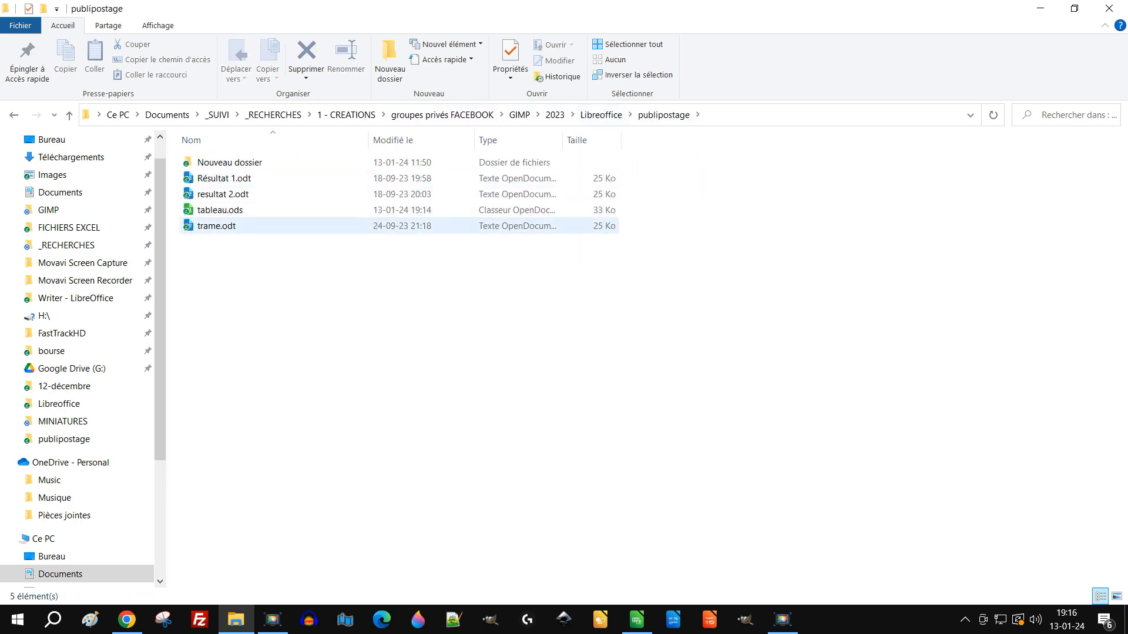
pyautogui.click(219, 210)
pyautogui.press('Return')
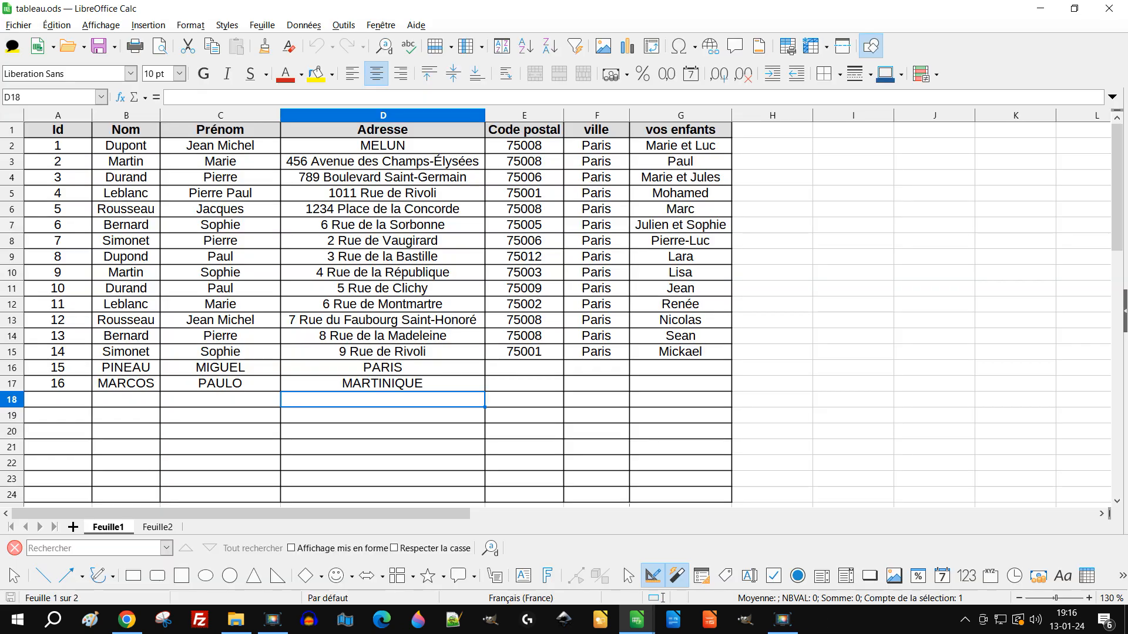
# Step: Enter the test text DSFDSF in cell I5 of Feuille1 and reselect that cell
pyautogui.click(853, 193)
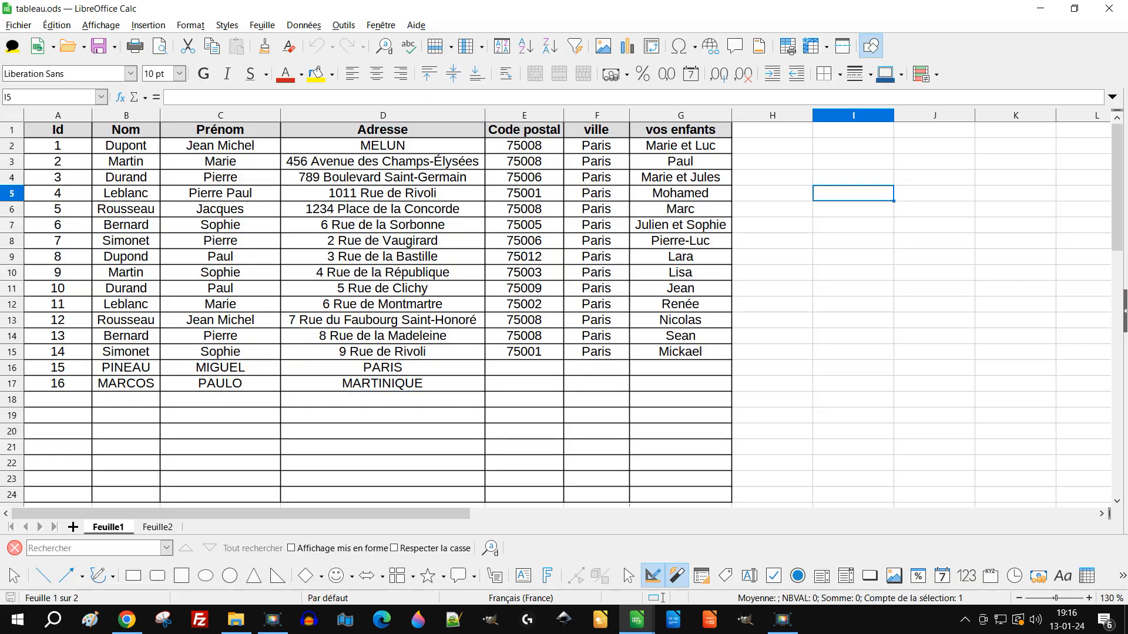
pyautogui.write('DSFDSF')
pyautogui.press('Return')
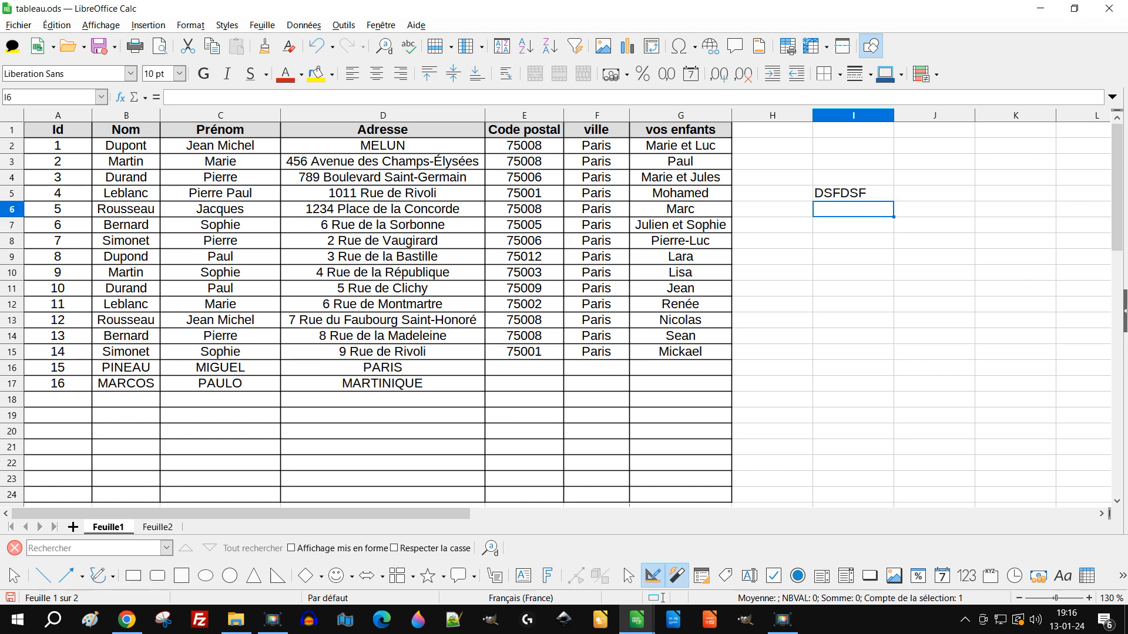
pyautogui.click(853, 193)
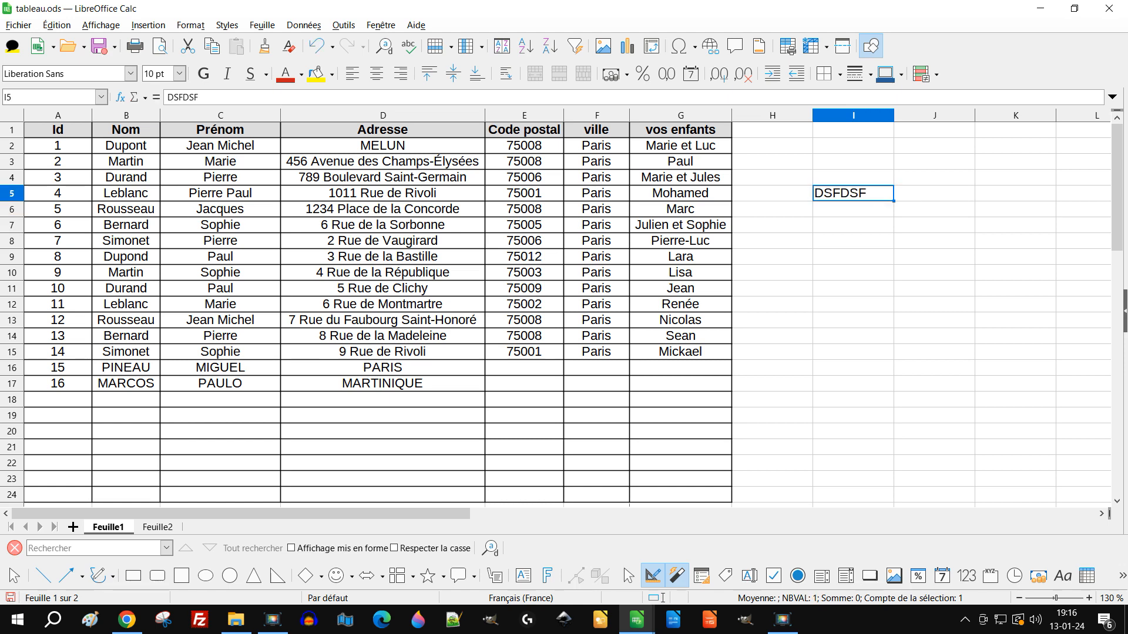
# Step: Switch to récuoaration de données d'un autre fichier.ods and enter the heading INFO INUTILE in cell F2
pyautogui.click(637, 620)
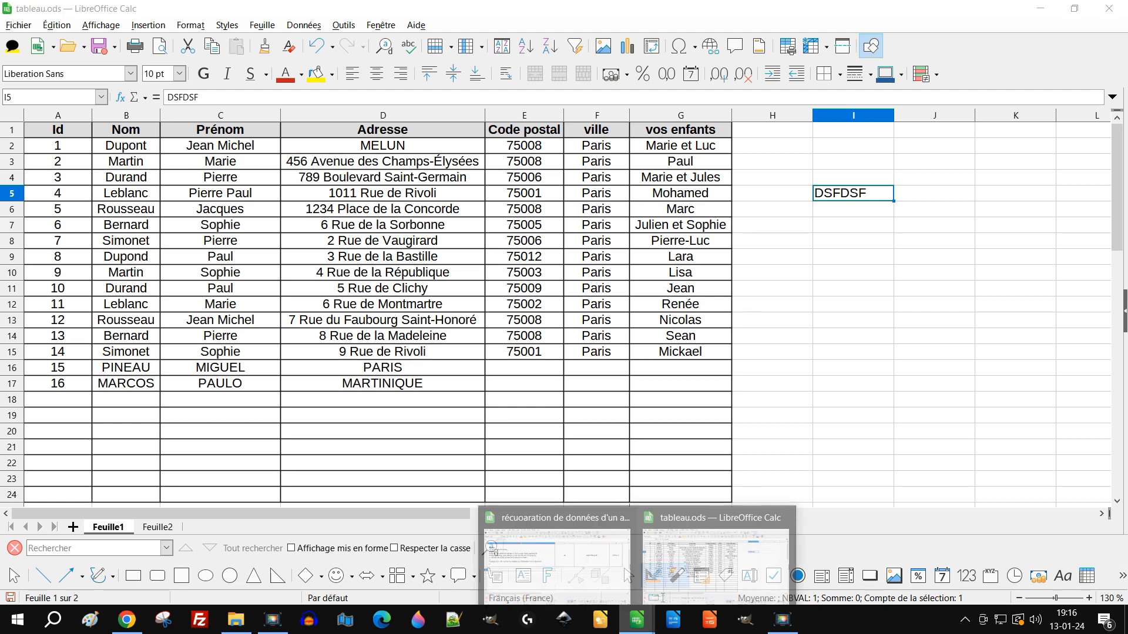
pyautogui.click(557, 558)
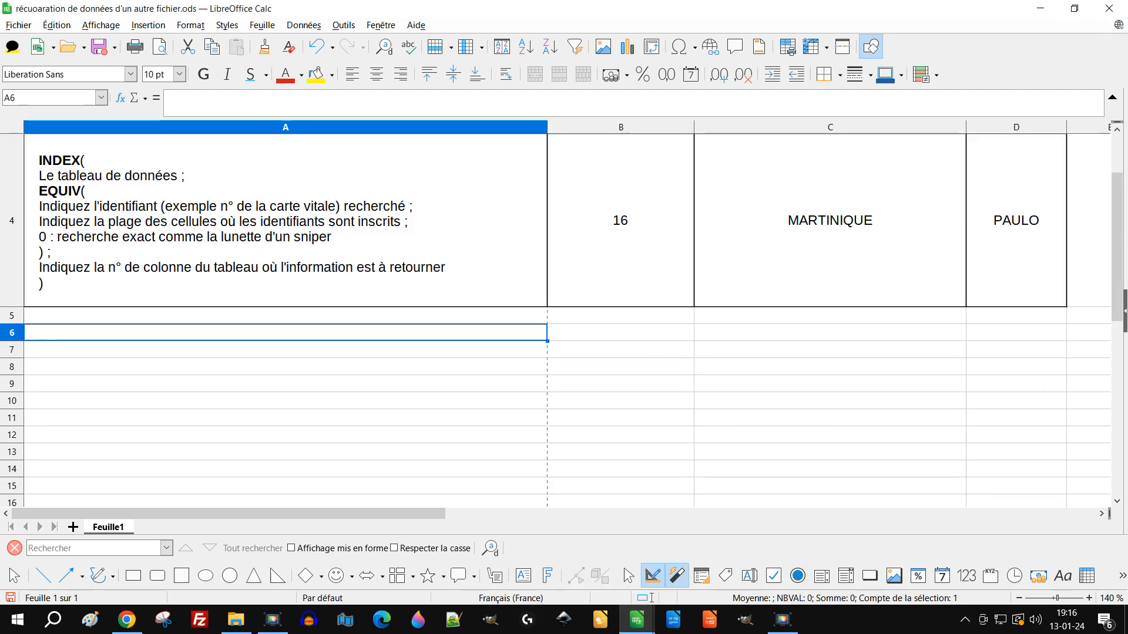
pyautogui.scroll(-3, 564, 314)
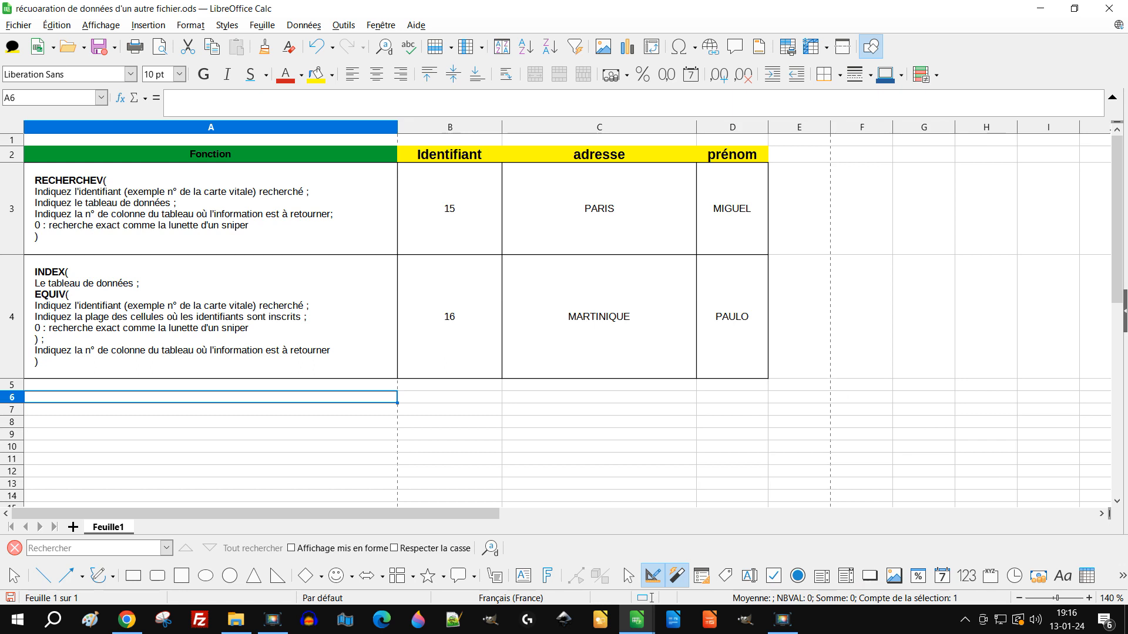
pyautogui.click(861, 208)
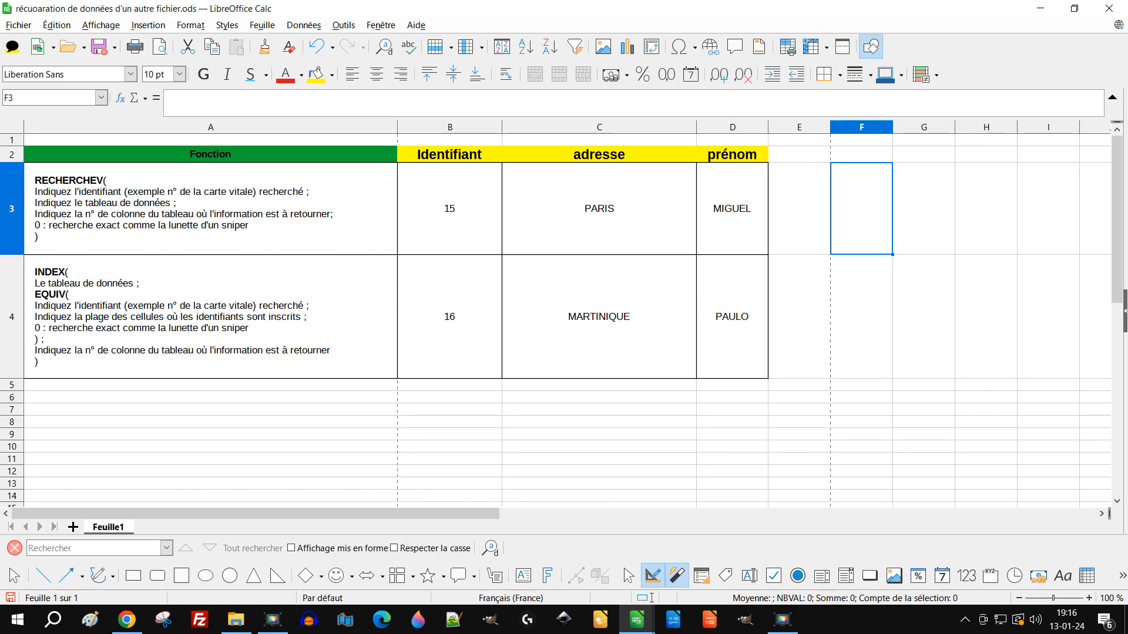
pyautogui.click(637, 620)
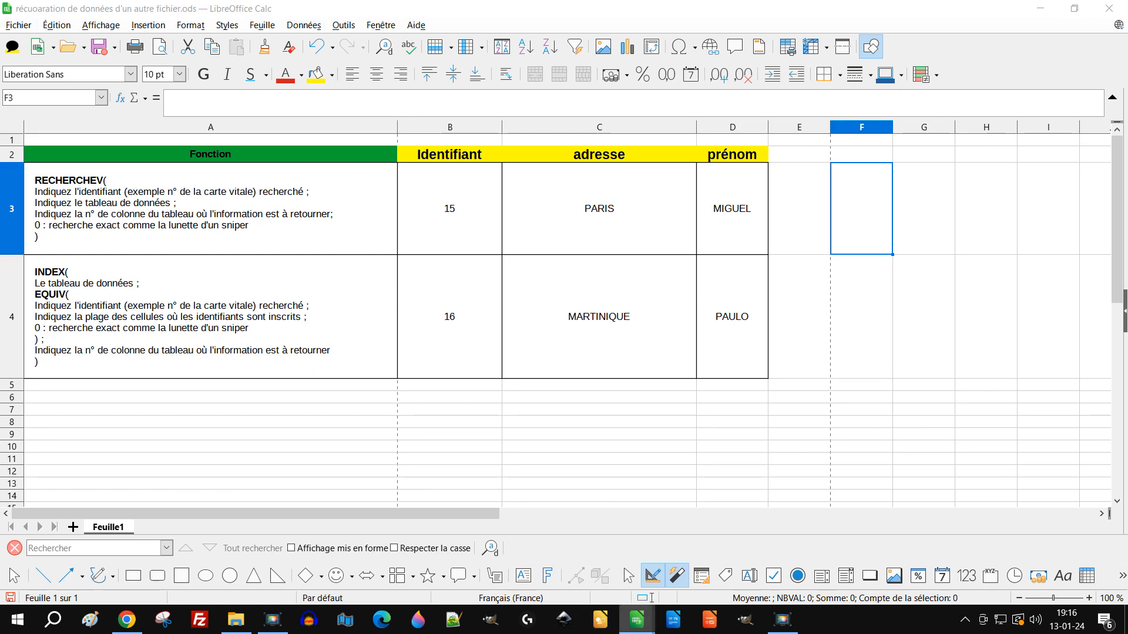
pyautogui.click(861, 154)
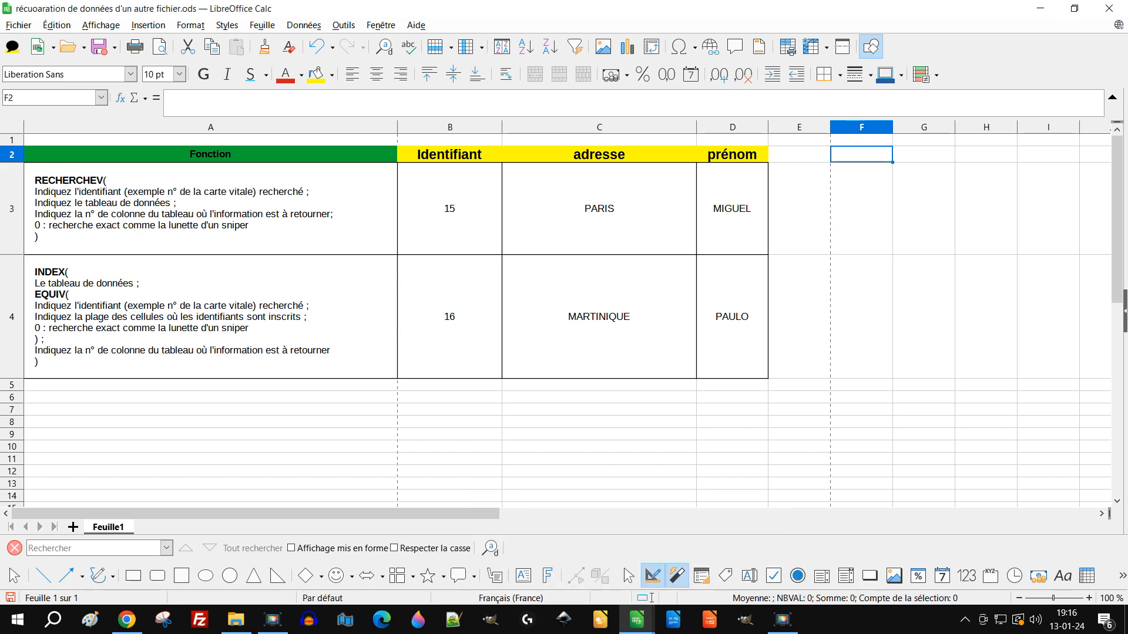
pyautogui.write('INFO')
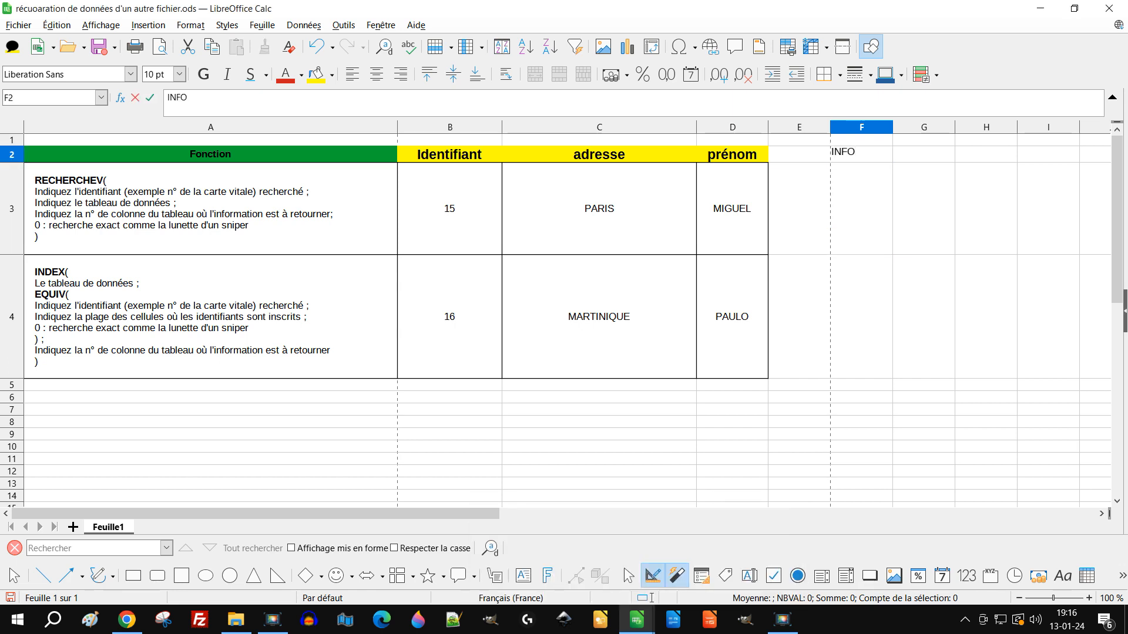
pyautogui.write(' INUTILE')
pyautogui.press('Return')
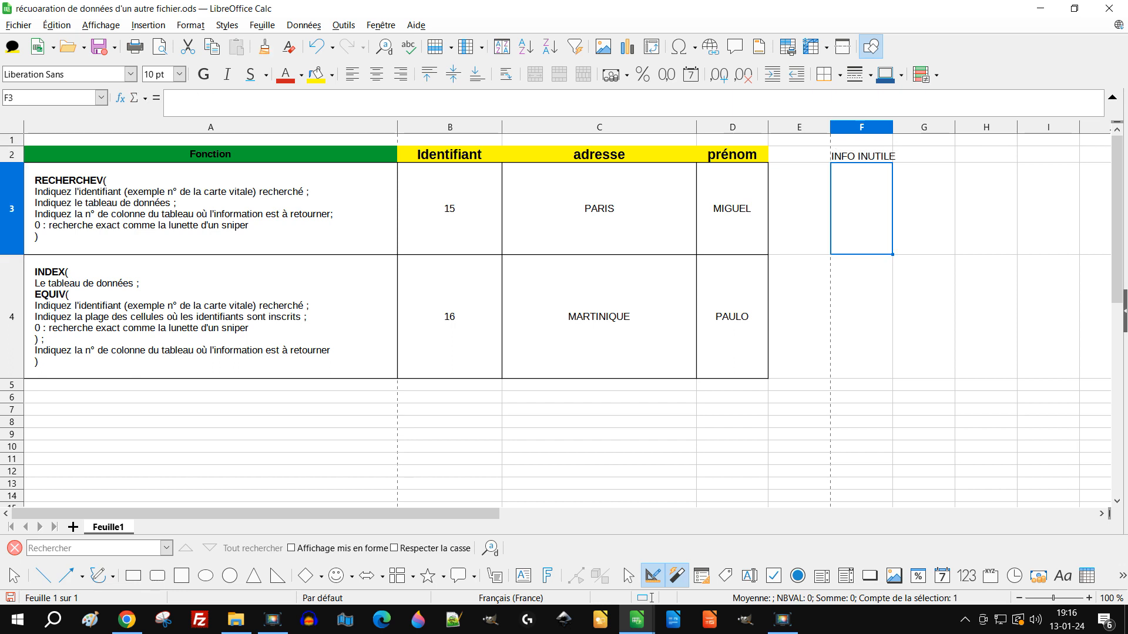
# Step: Format the INFO INUTILE heading in F2 as bold with a yellow background
pyautogui.press('Up')
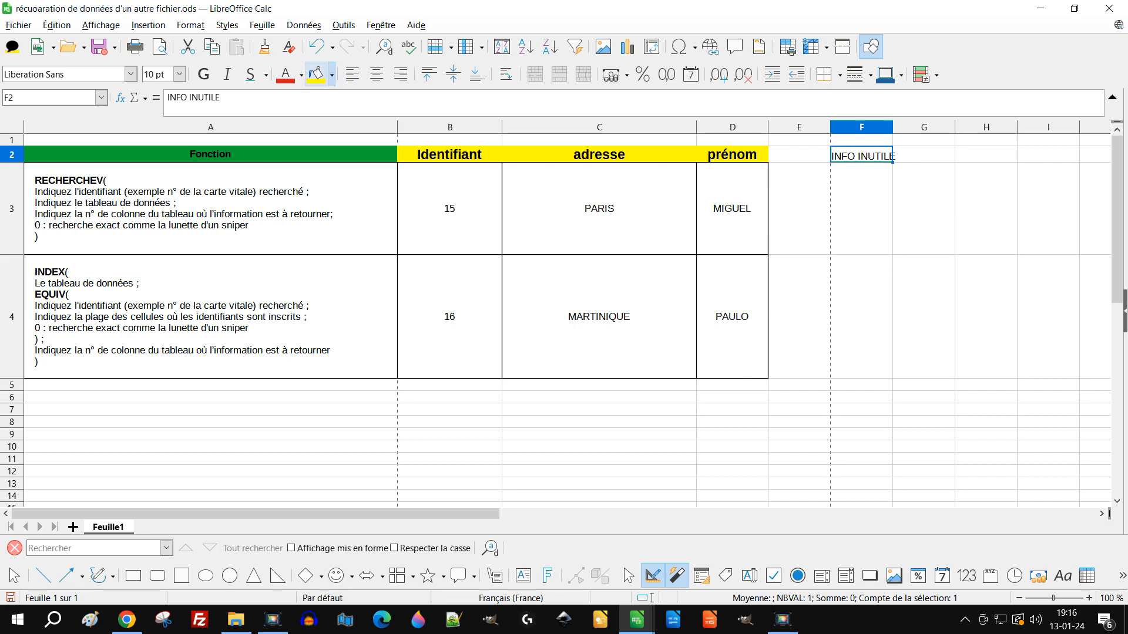
pyautogui.click(203, 74)
pyautogui.press('Down')
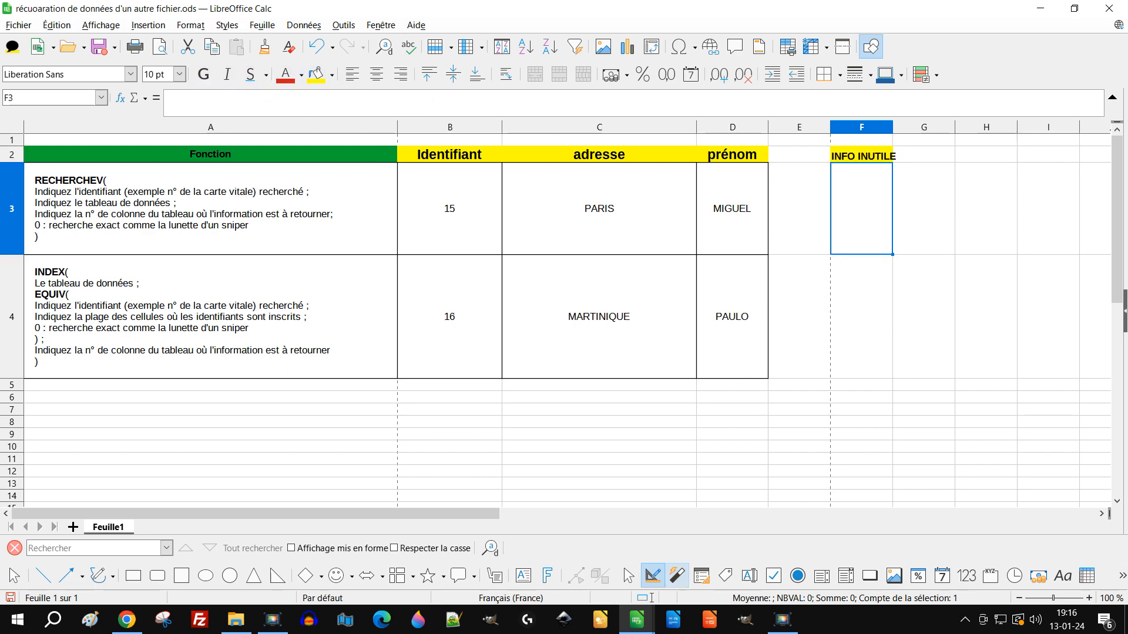
# Step: Switch to tableau.ods and copy cell I5 of Feuille1
pyautogui.moveTo(637, 620)
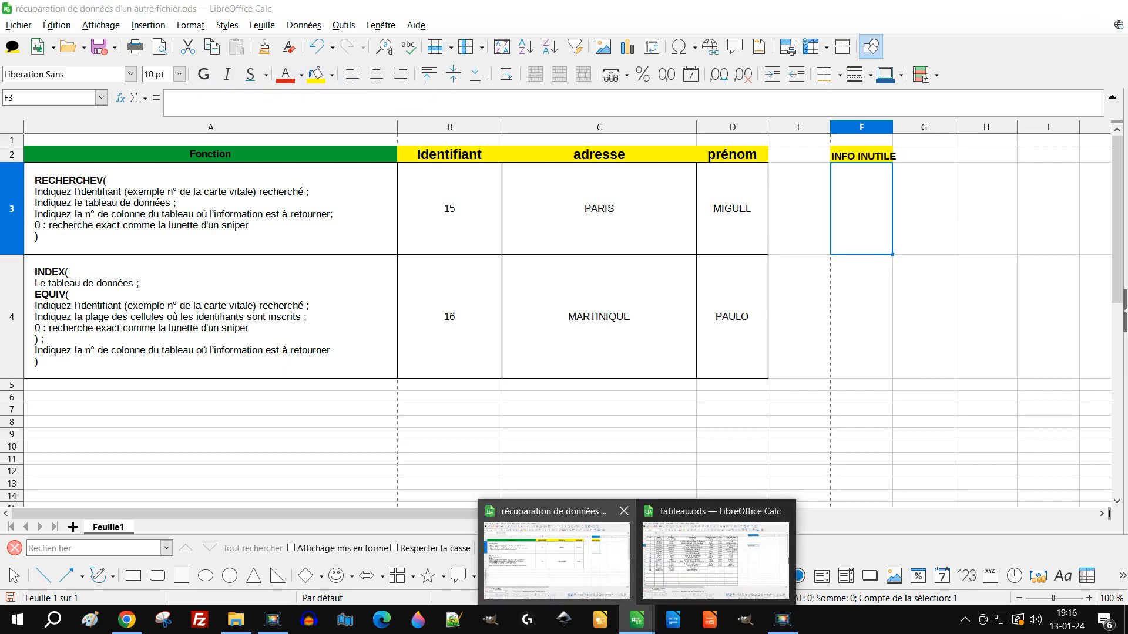
pyautogui.click(728, 558)
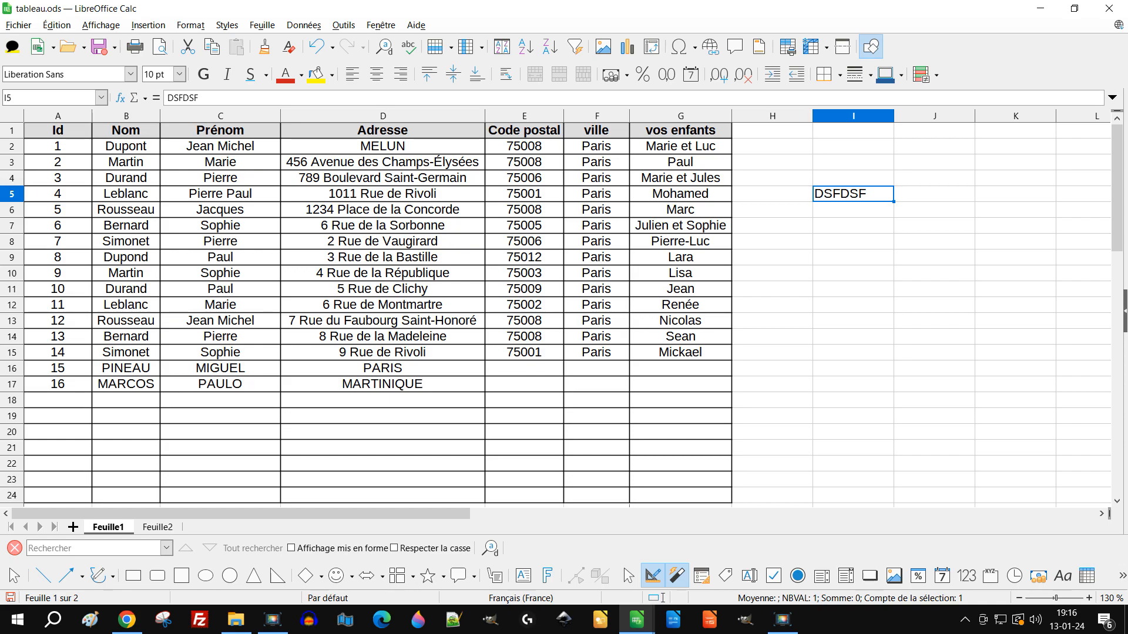
pyautogui.click(212, 47)
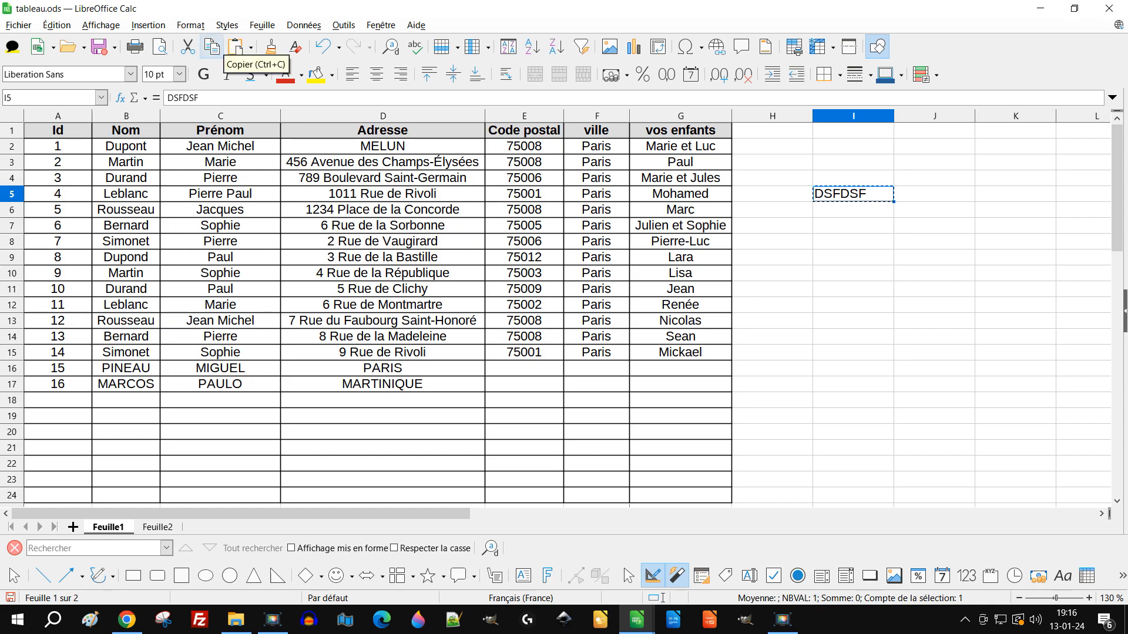
pyautogui.click(57, 25)
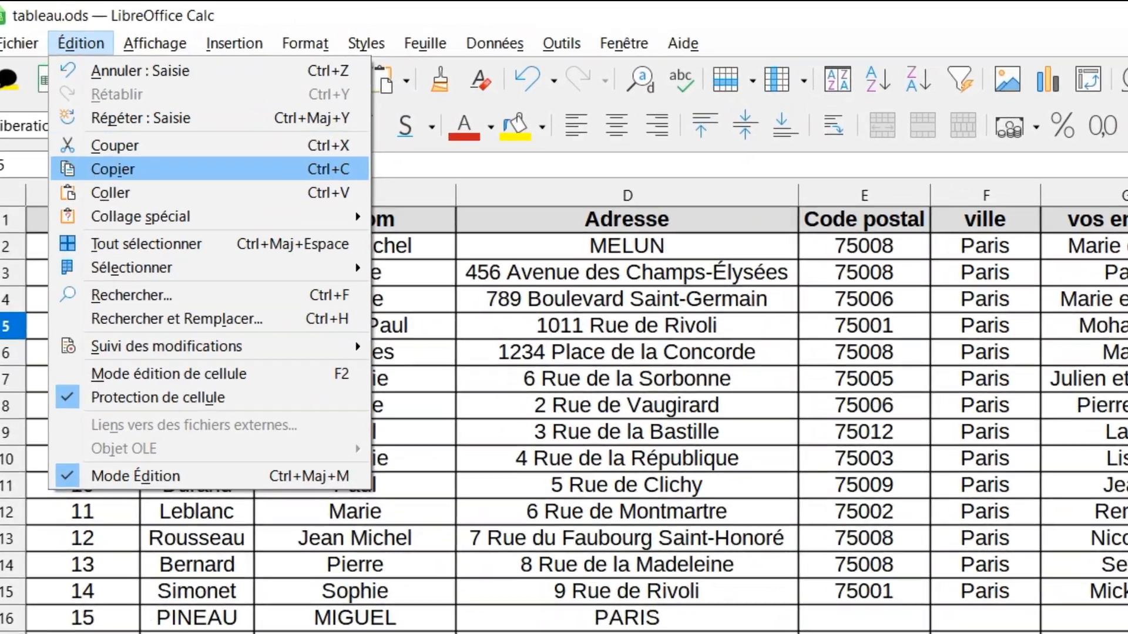
pyautogui.click(113, 169)
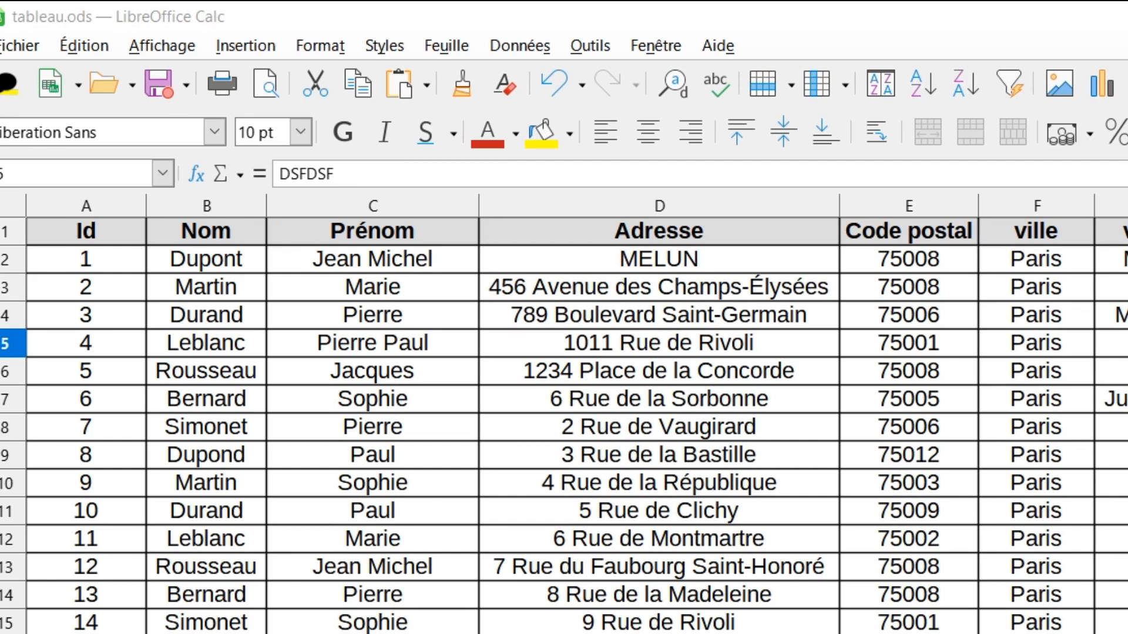
# Step: Switch back to the lookup workbook and paste the copied cell into F3 as a link (Comme lien) with Collage spécial
pyautogui.moveTo(637, 619)
pyautogui.click(558, 549)
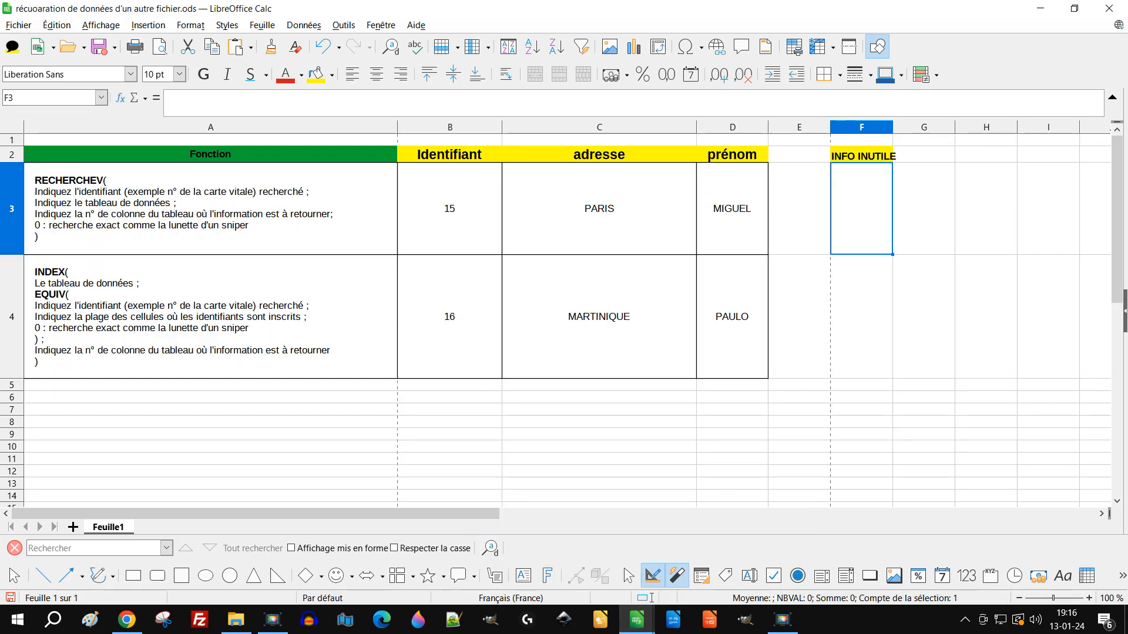
pyautogui.click(57, 24)
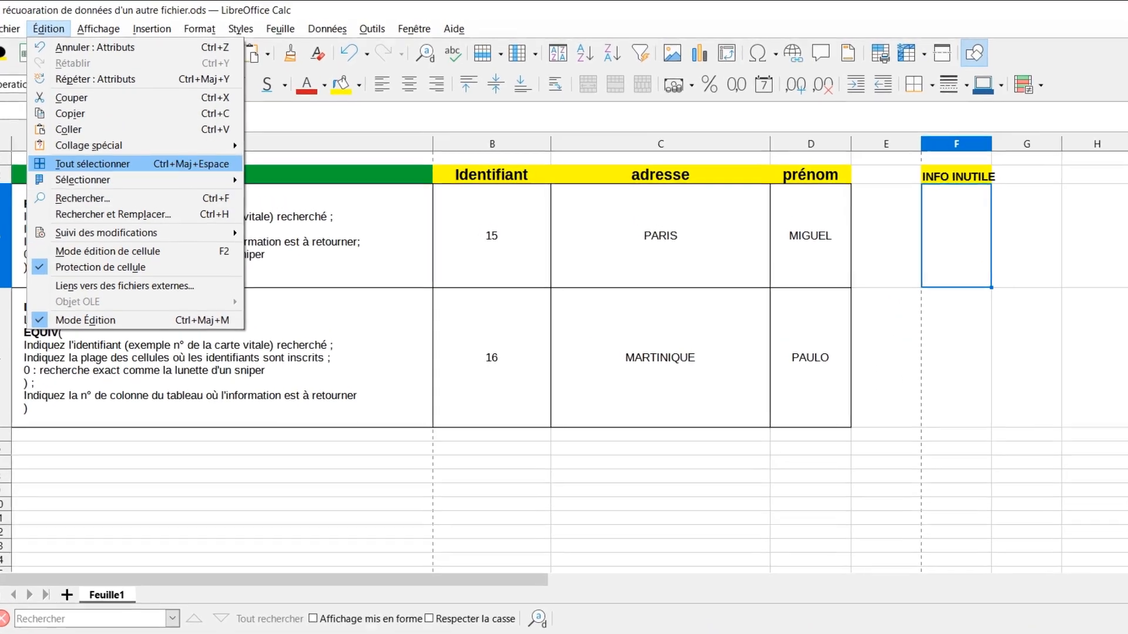
pyautogui.moveTo(88, 145)
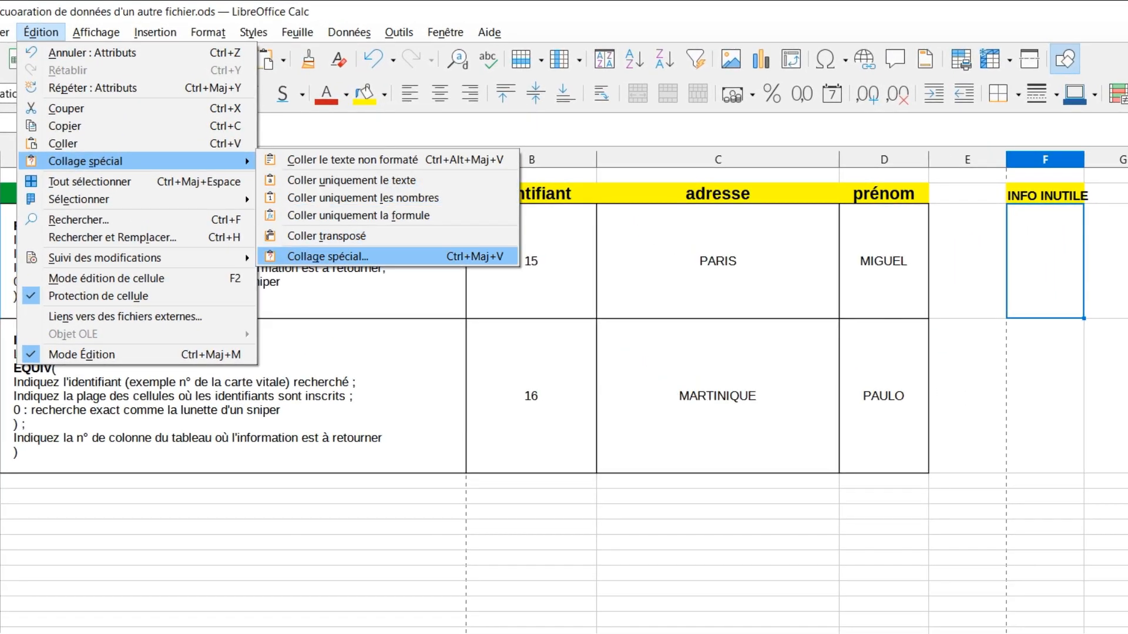
pyautogui.click(328, 256)
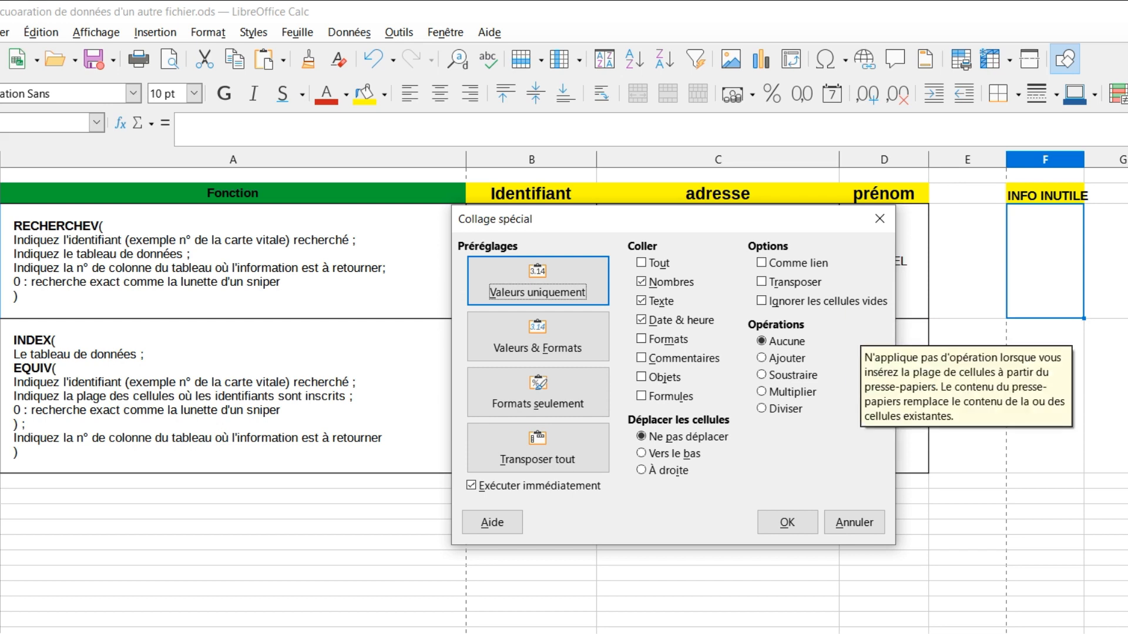
pyautogui.click(787, 262)
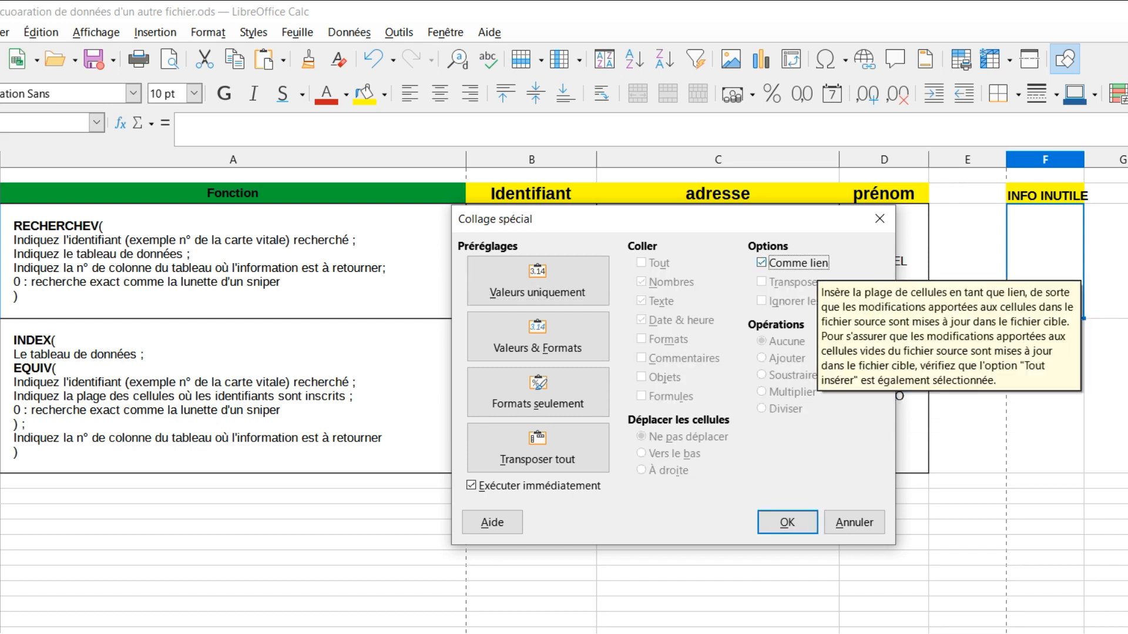
pyautogui.click(787, 522)
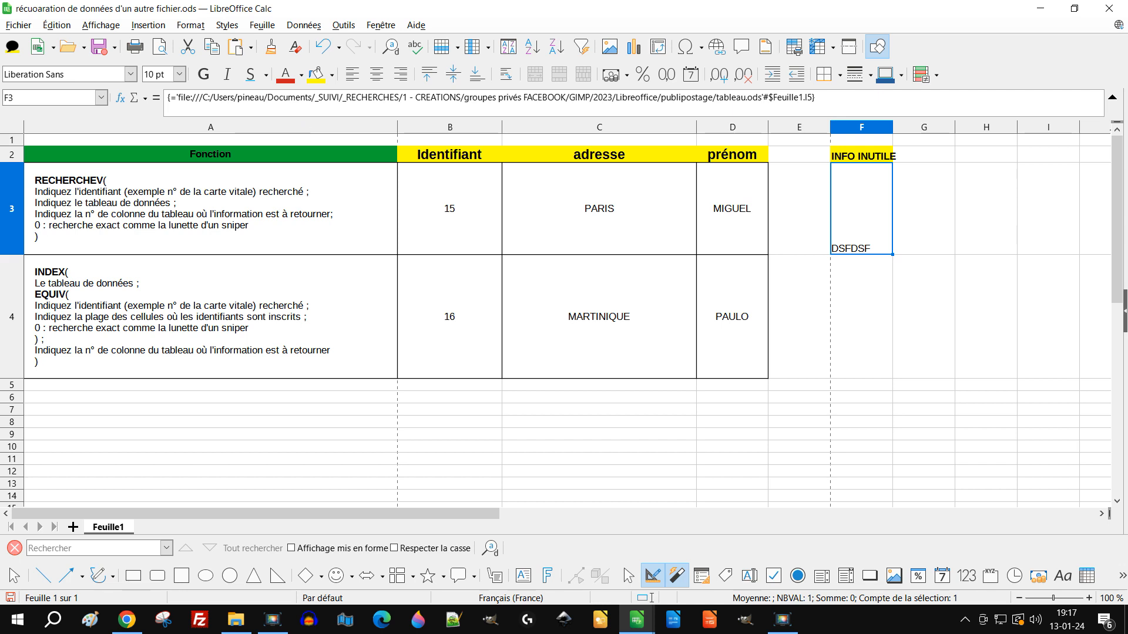
# Step: Close récuoaration de données d'un autre fichier.ods, saving its changes
pyautogui.click(861, 316)
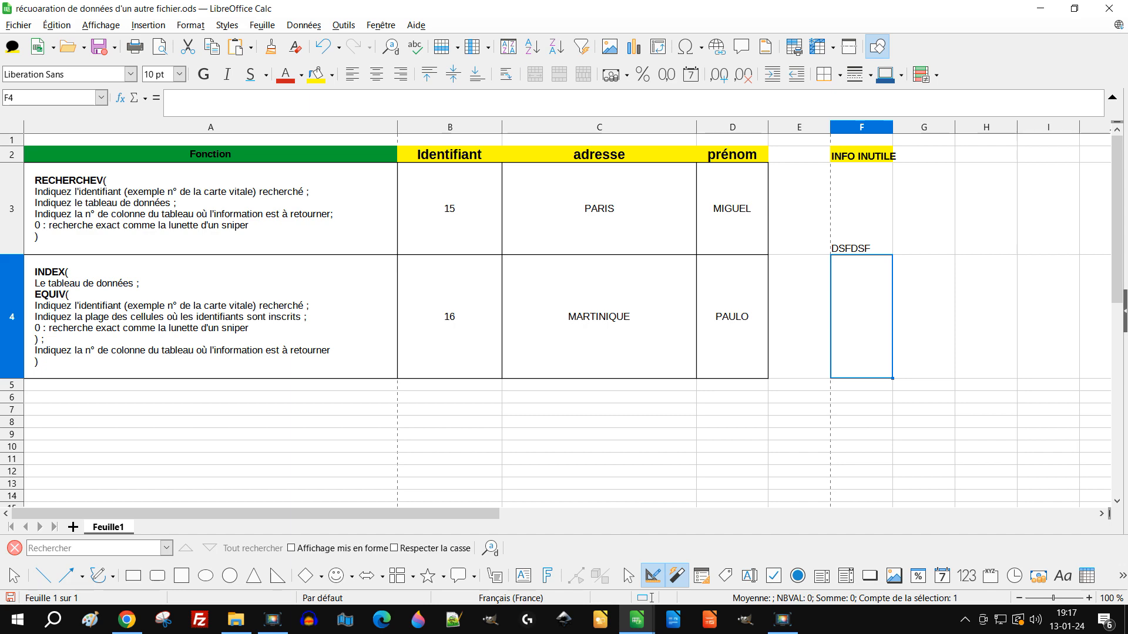
pyautogui.click(1109, 8)
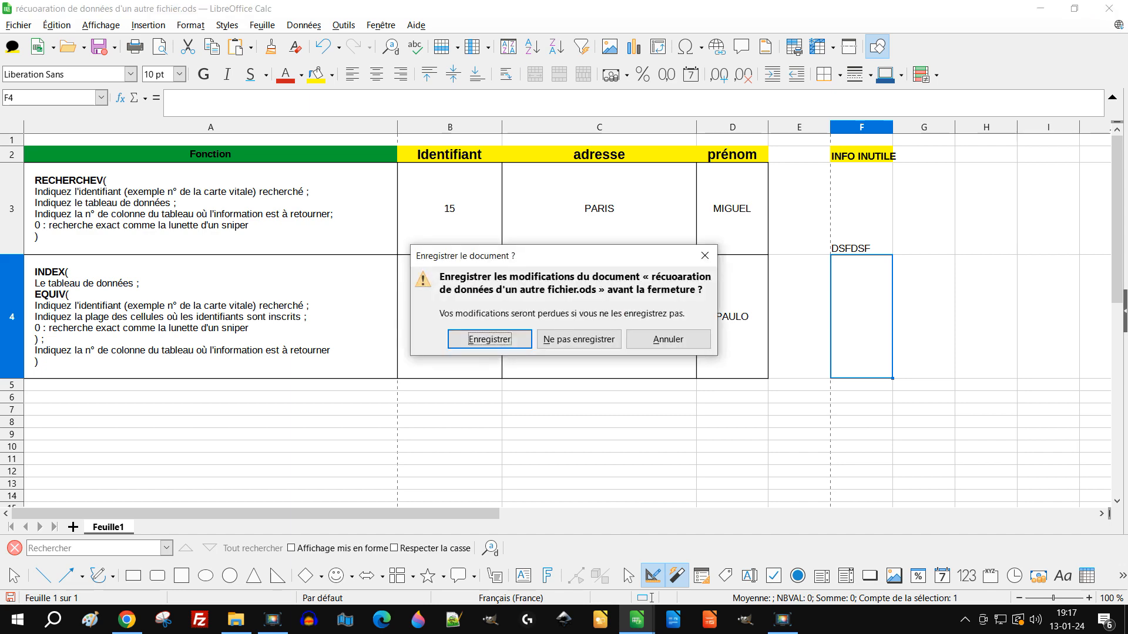
pyautogui.press('Return')
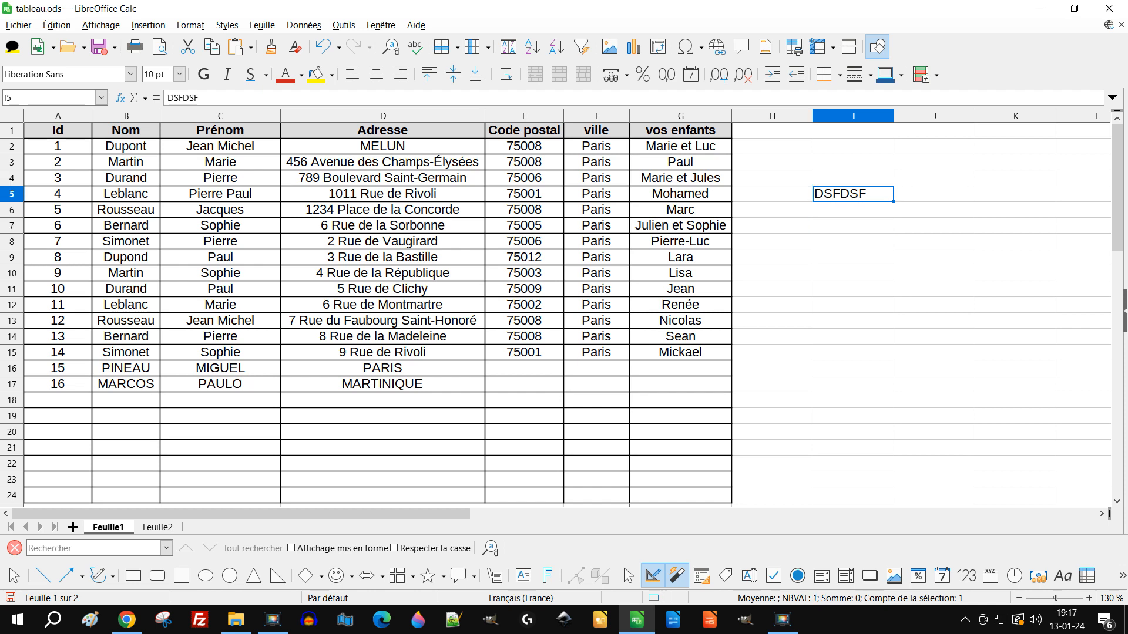
# Step: Replace the text in I5 of tableau.ods with "au revoir", and close the file with its changes saved
pyautogui.write('au')
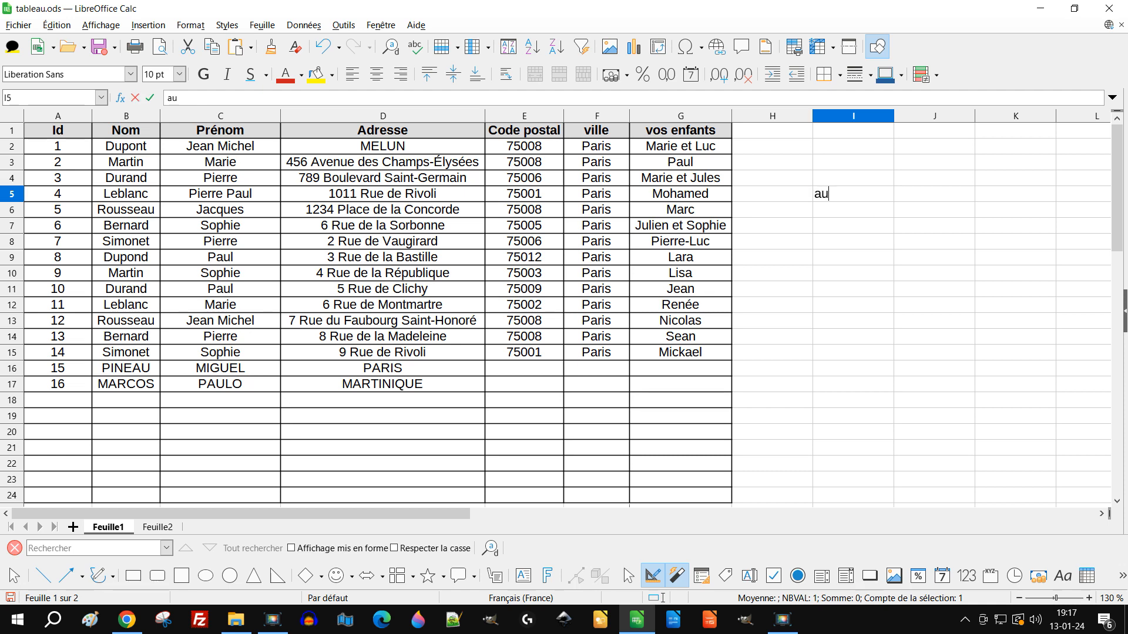
pyautogui.write(' revoir')
pyautogui.press('Return')
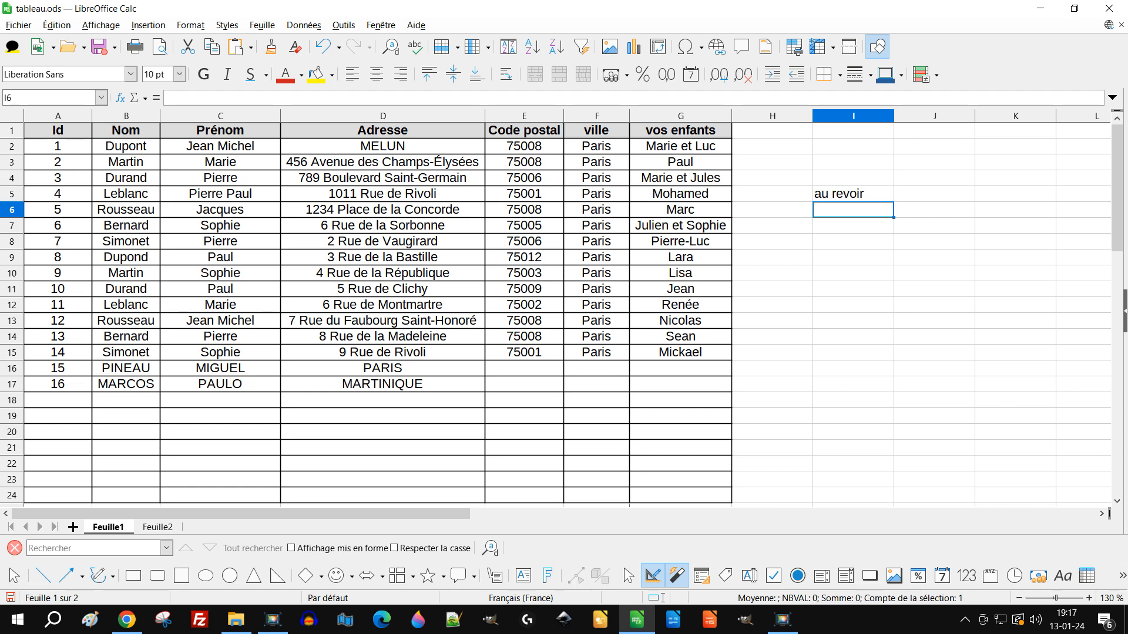
pyautogui.click(1109, 8)
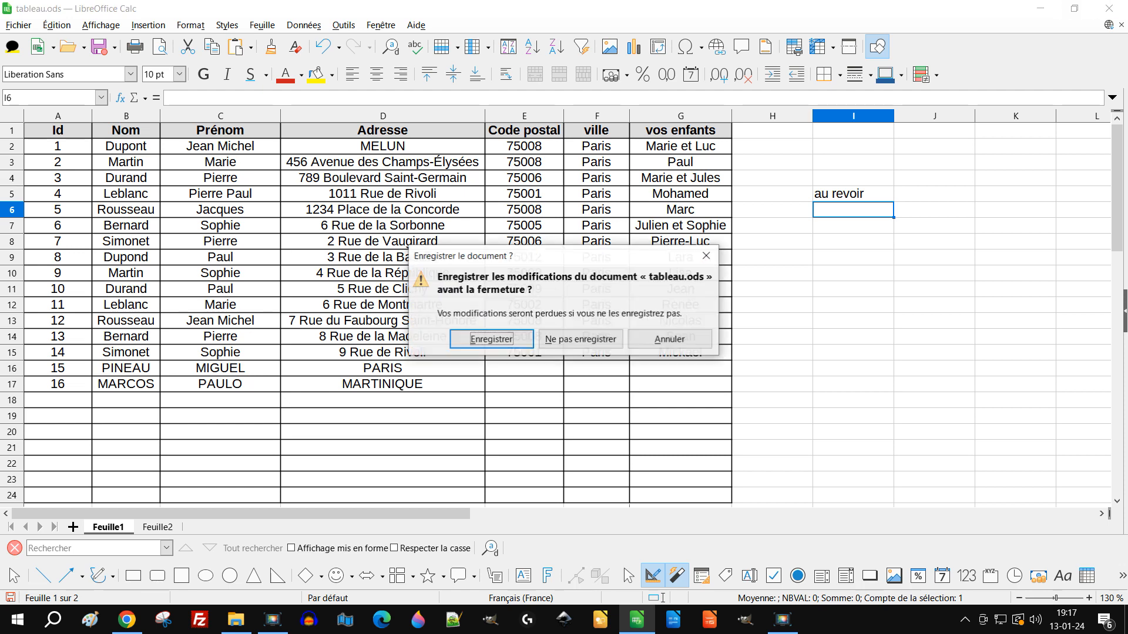
pyautogui.press('Return')
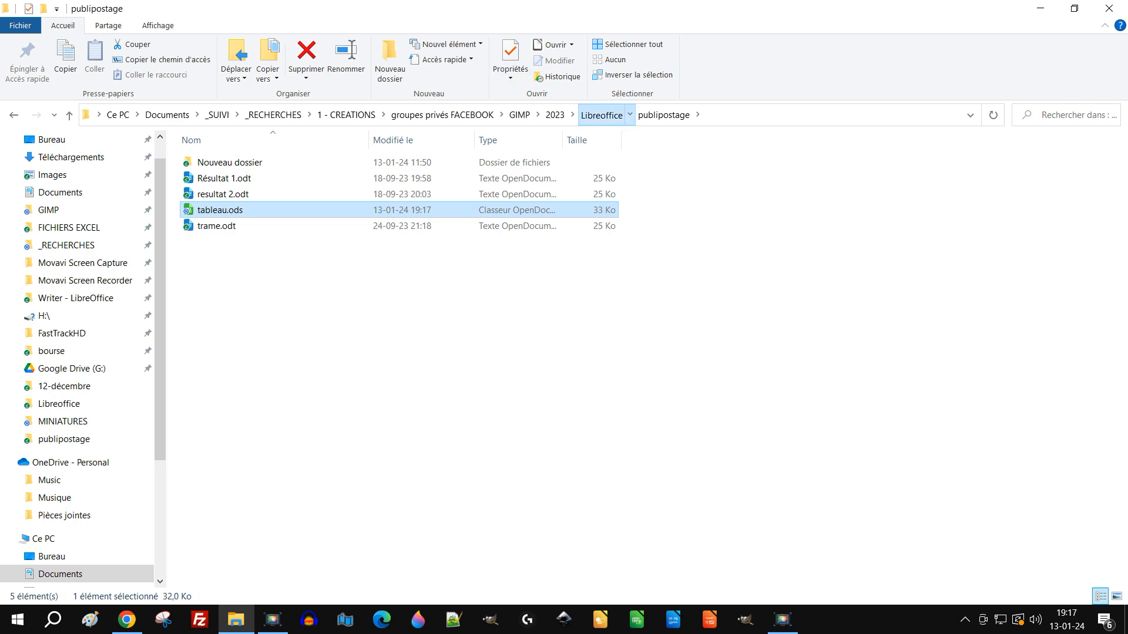
# Step: Reopen the lookup workbook from the Libreoffice folder and allow its external links to update, checking linked cell F3
pyautogui.click(601, 115)
pyautogui.doubleClick(288, 210)
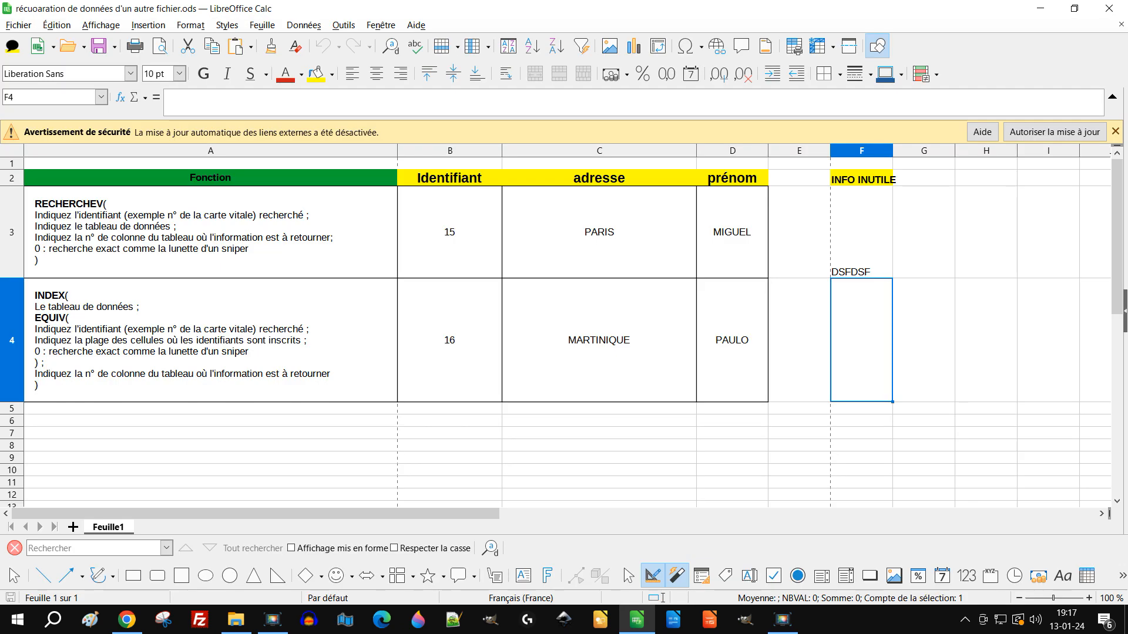
pyautogui.click(861, 232)
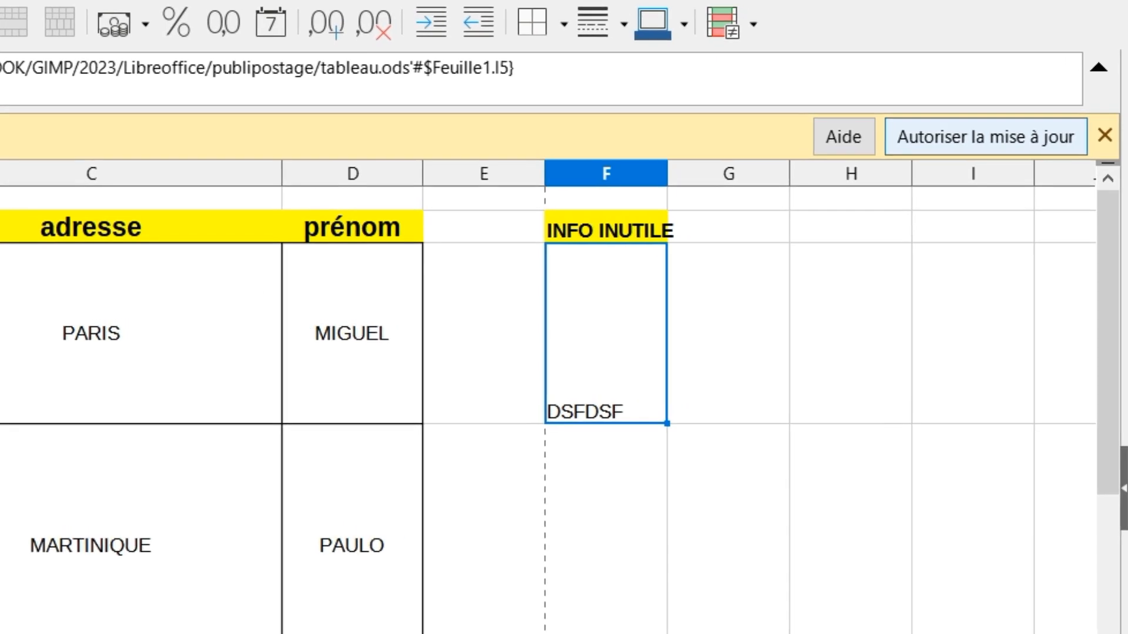
pyautogui.click(1004, 136)
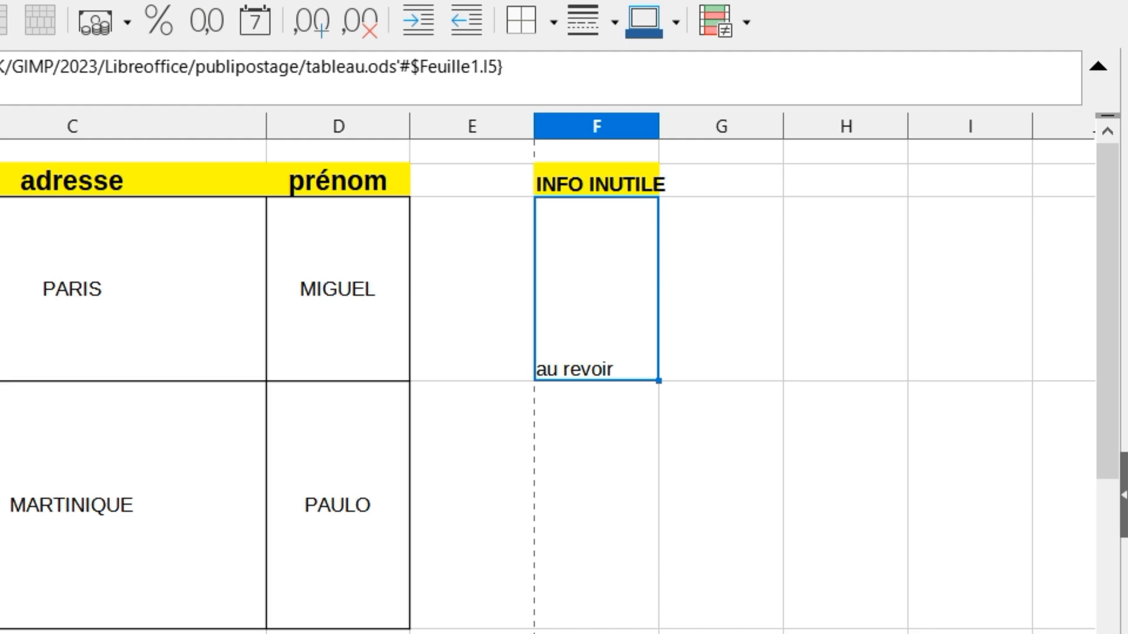
pyautogui.click(596, 505)
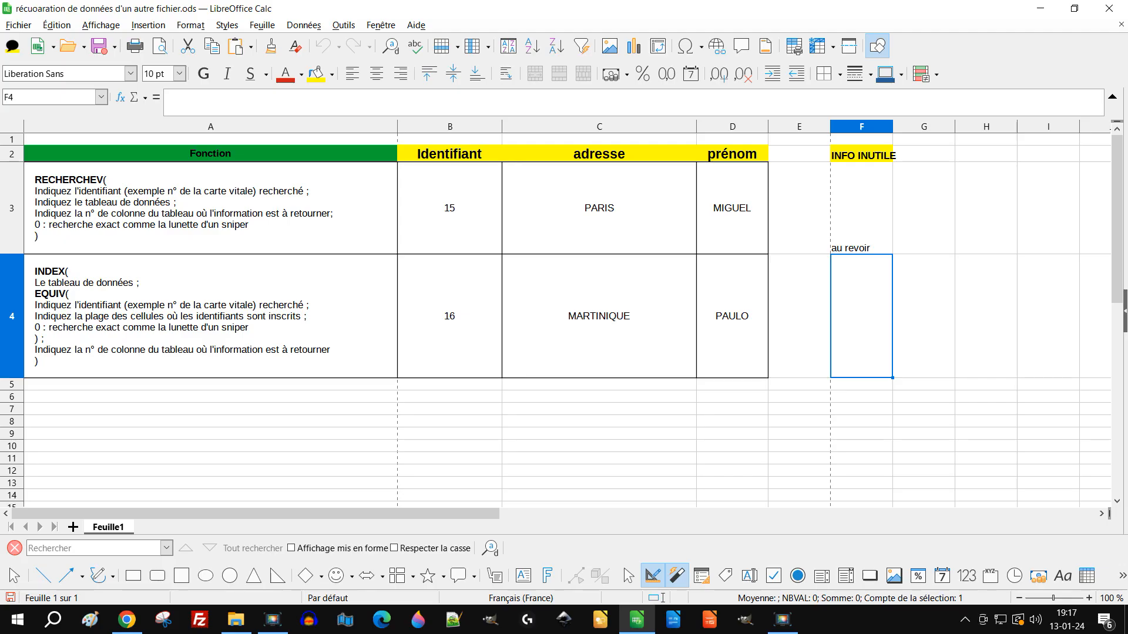
# Step: Center the linked text in F3 both horizontally and vertically
pyautogui.click(596, 289)
pyautogui.click(376, 74)
pyautogui.click(453, 74)
pyautogui.press('Down')
pyautogui.press('Up')
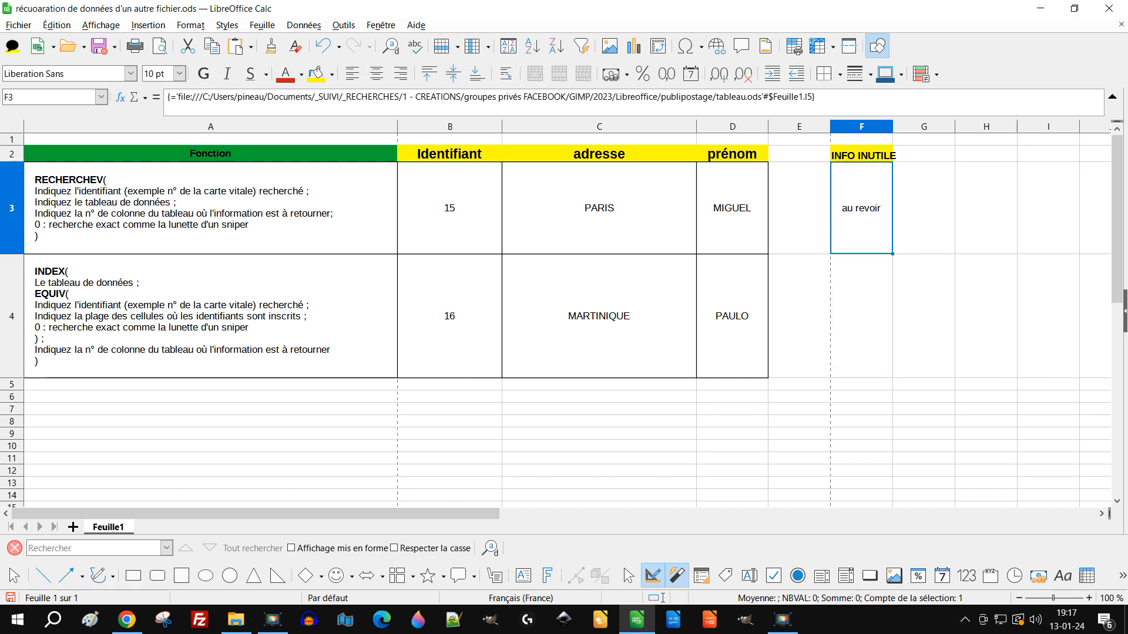
pyautogui.click(210, 396)
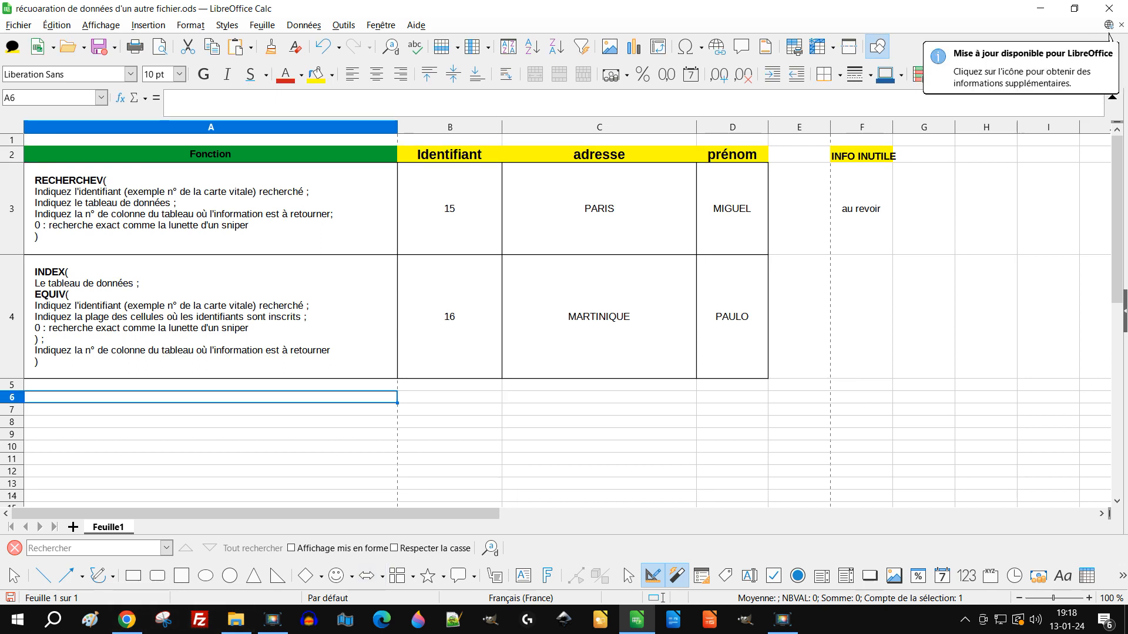
pyautogui.press('Up')
pyautogui.press('Up')
pyautogui.press('Up')
pyautogui.press('Down')
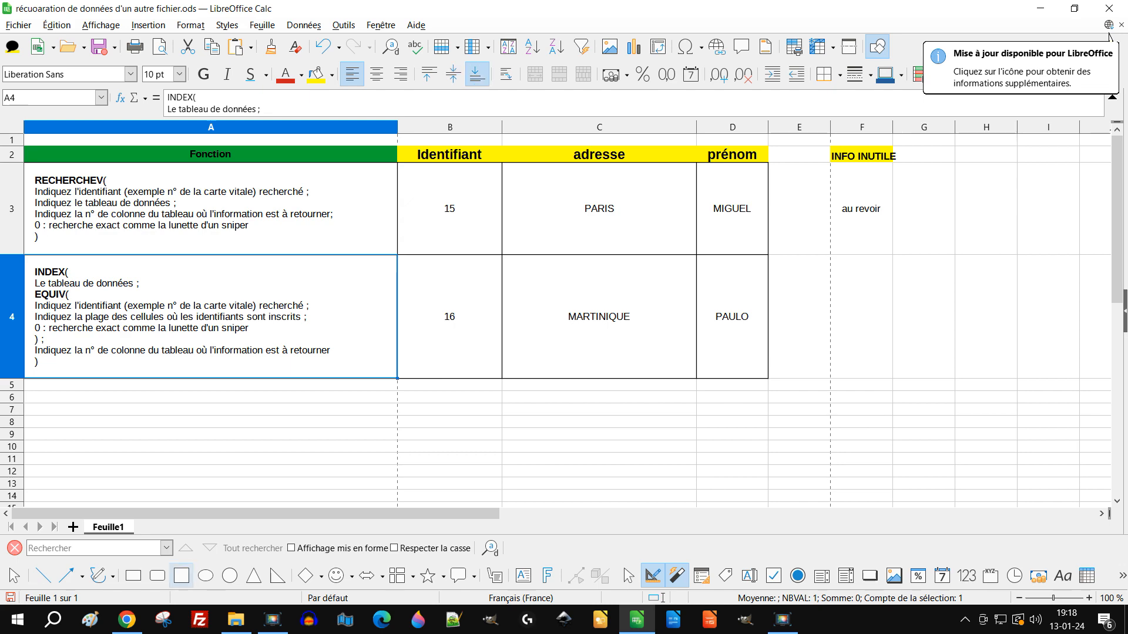
# Step: Switch to Chrome and view the YouTube Studio details page of the video "RECHERCHEV() et INDEX() EQUIV() dans LibreOffice Calc"
pyautogui.click(127, 619)
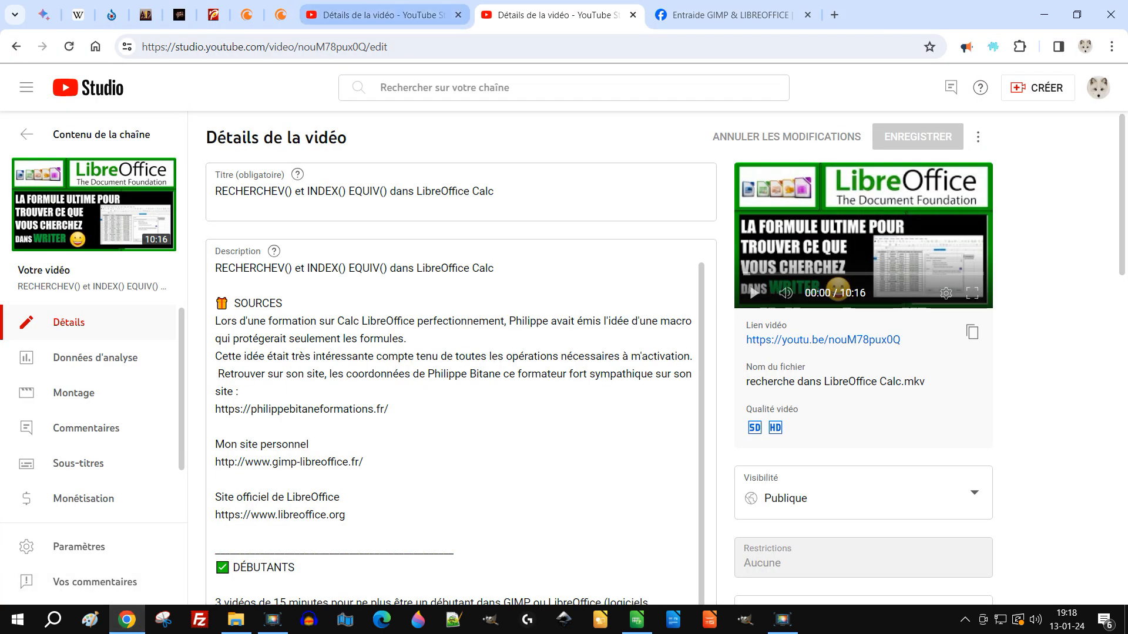
pyautogui.click(383, 15)
pyautogui.click(552, 15)
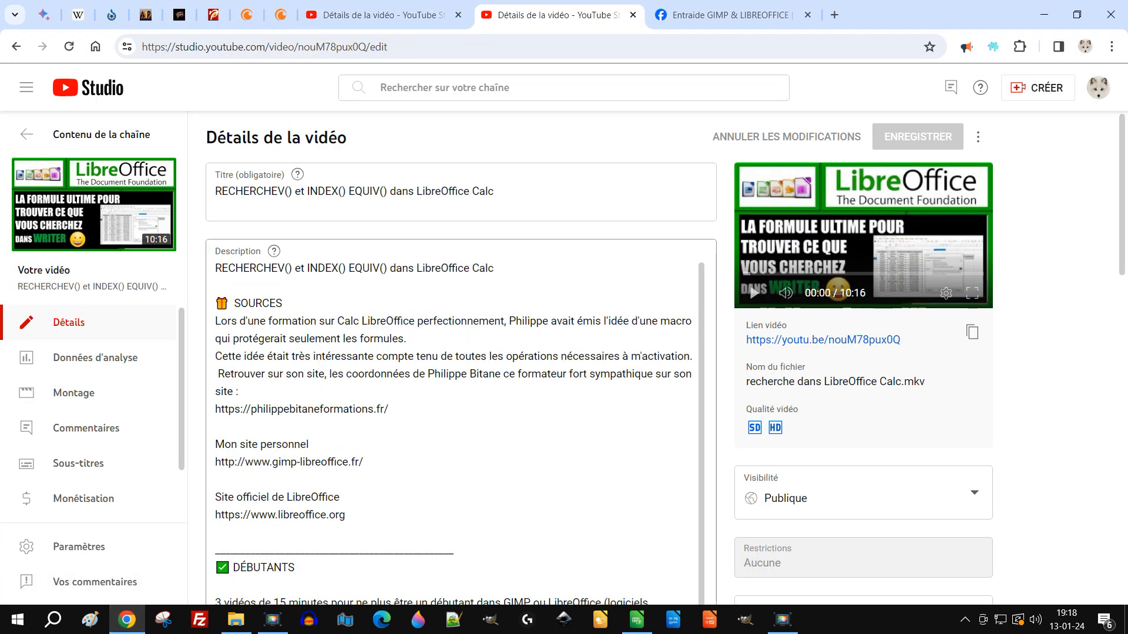
pyautogui.click(636, 620)
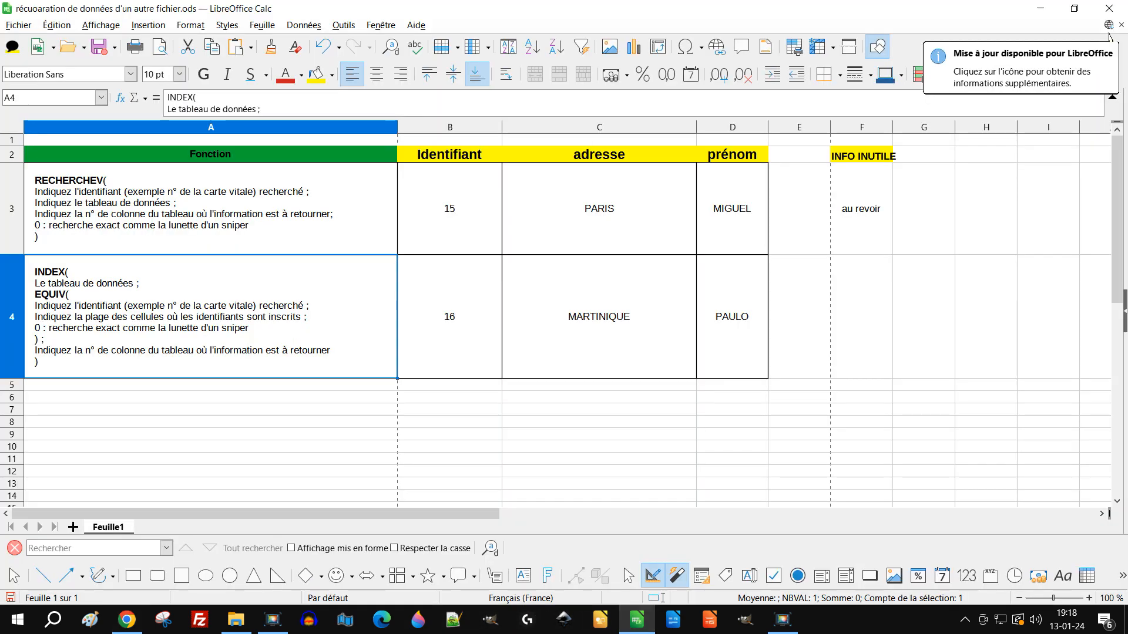
pyautogui.click(127, 620)
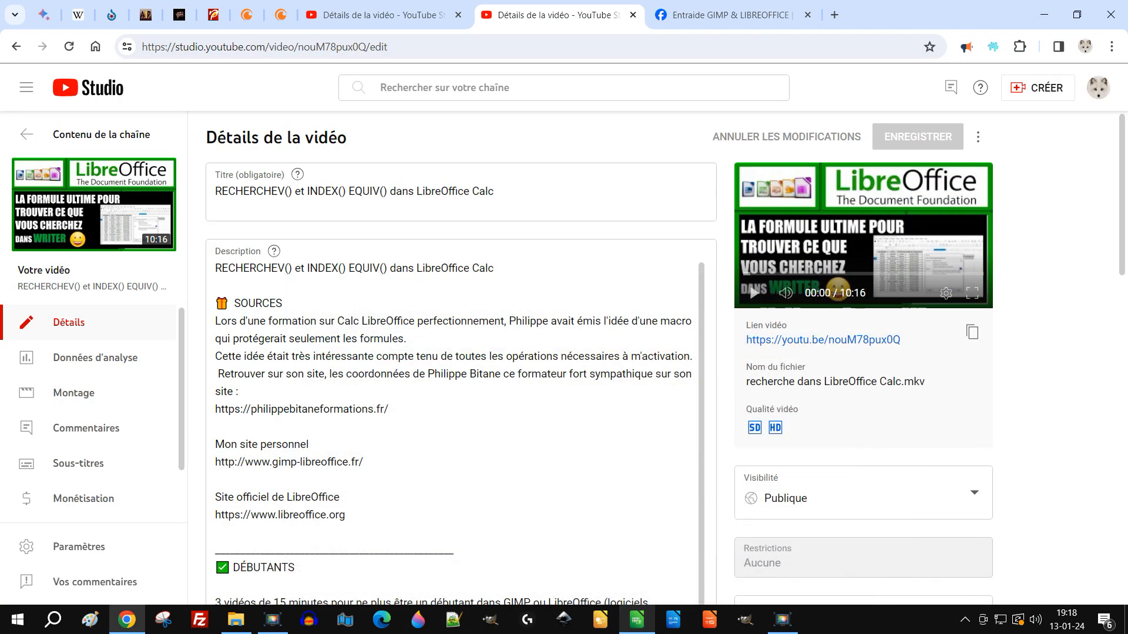
# Step: Open tableau.ods from the publipostage folder inside the Libreoffice folder in File Explorer
pyautogui.click(235, 620)
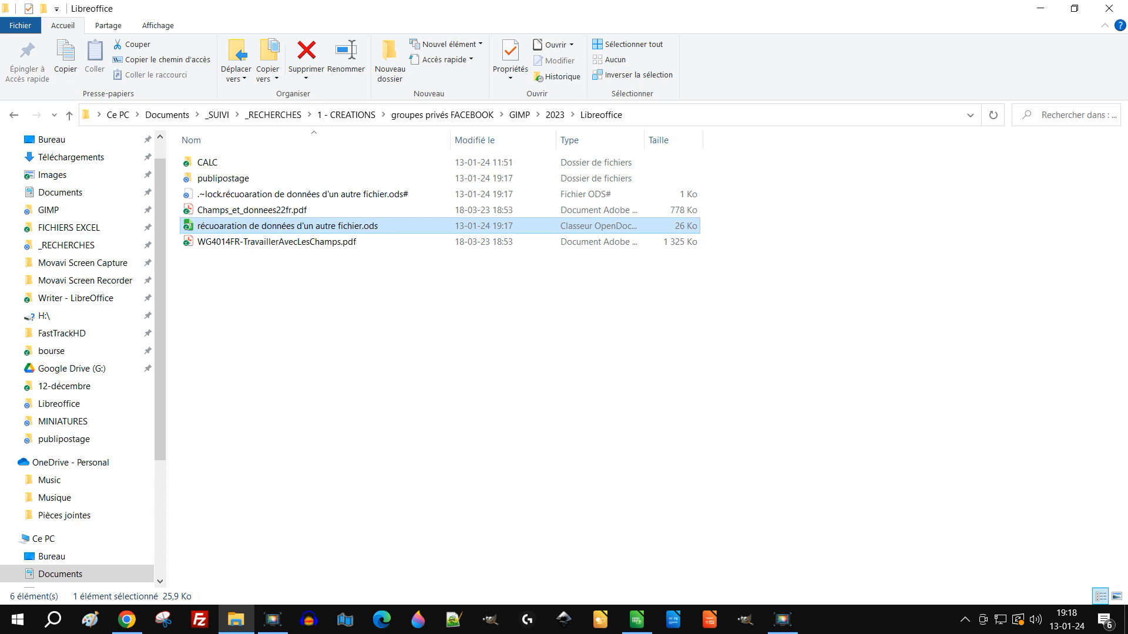
pyautogui.click(554, 114)
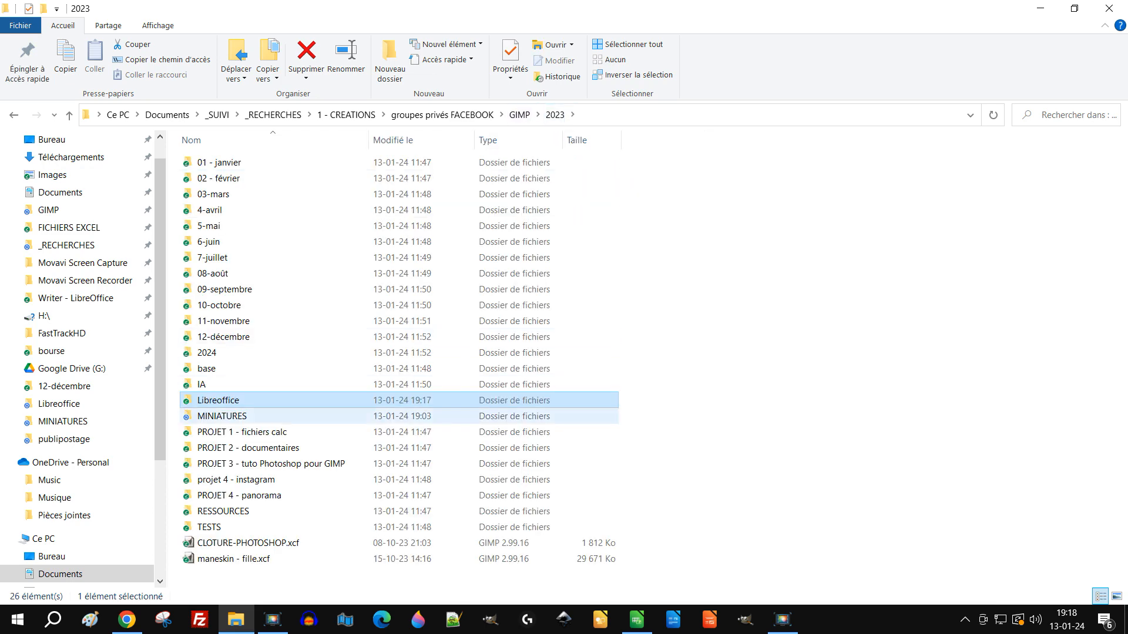
pyautogui.doubleClick(218, 400)
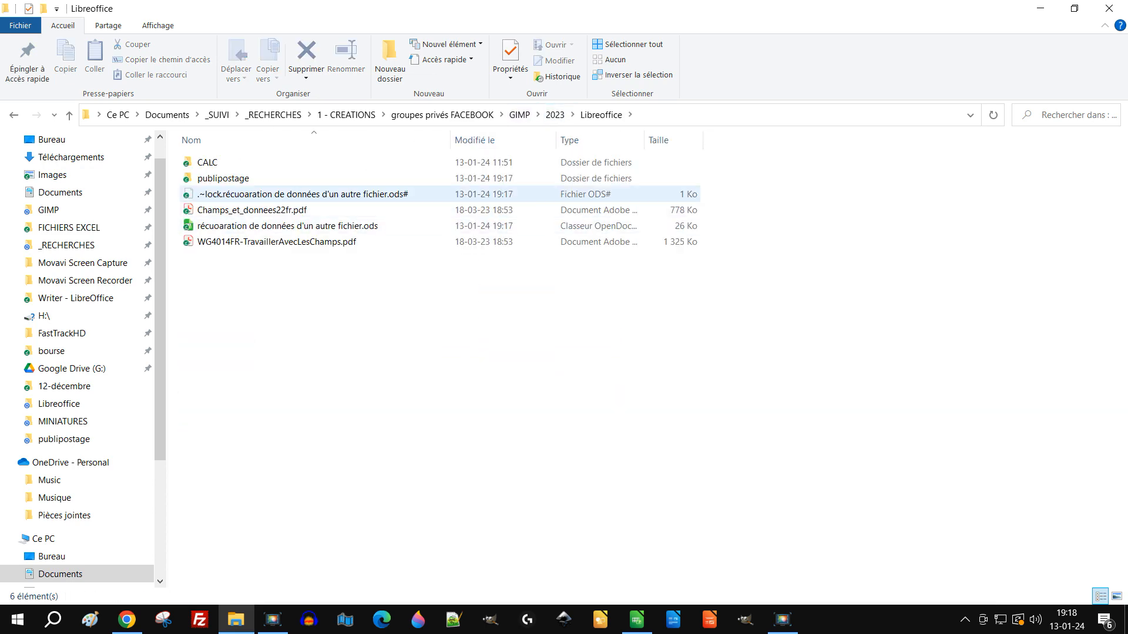
pyautogui.doubleClick(223, 178)
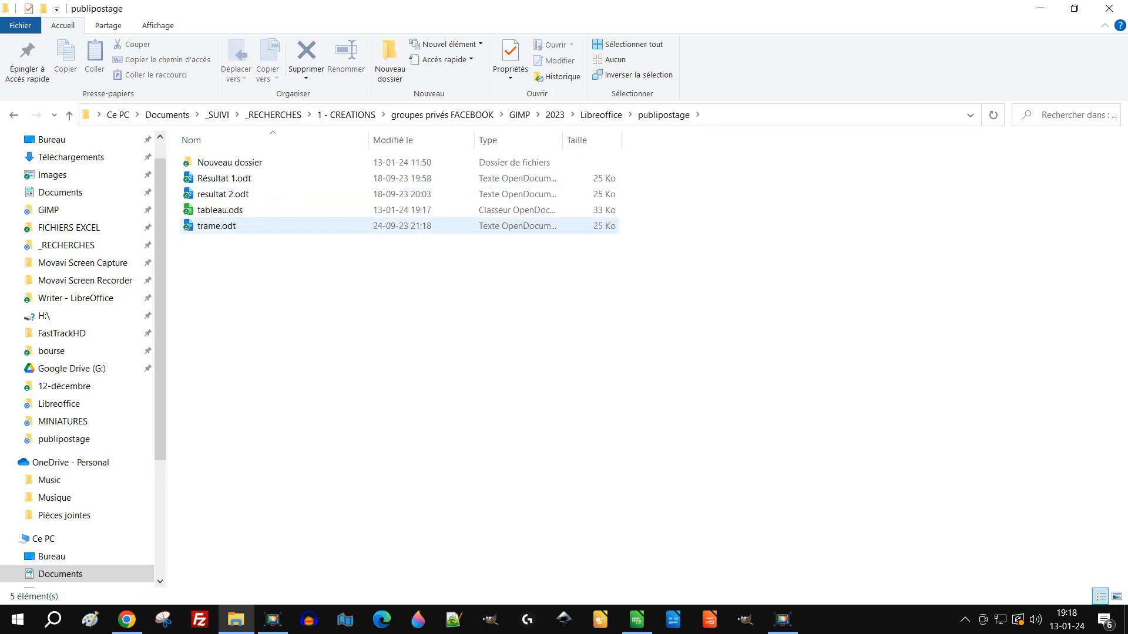
pyautogui.click(219, 210)
pyautogui.press('Return')
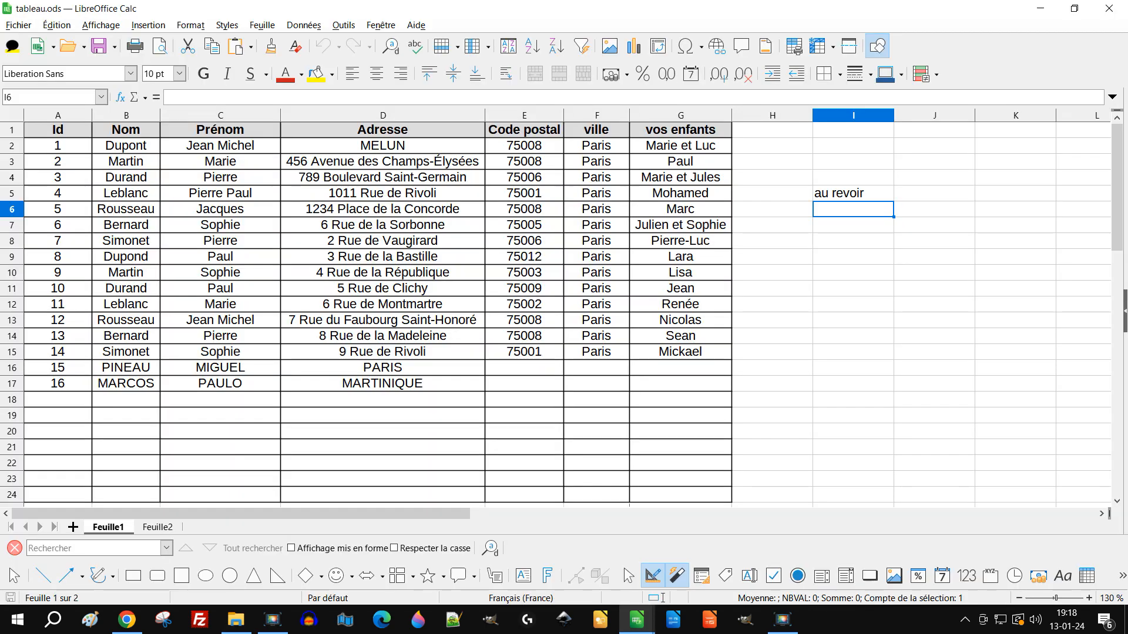
# Step: Fill the Nom column cells B18 to B21 with the test entries "mper", "ffgfd", "fdfdgfd" and "fdghfdhfd"
pyautogui.click(126, 400)
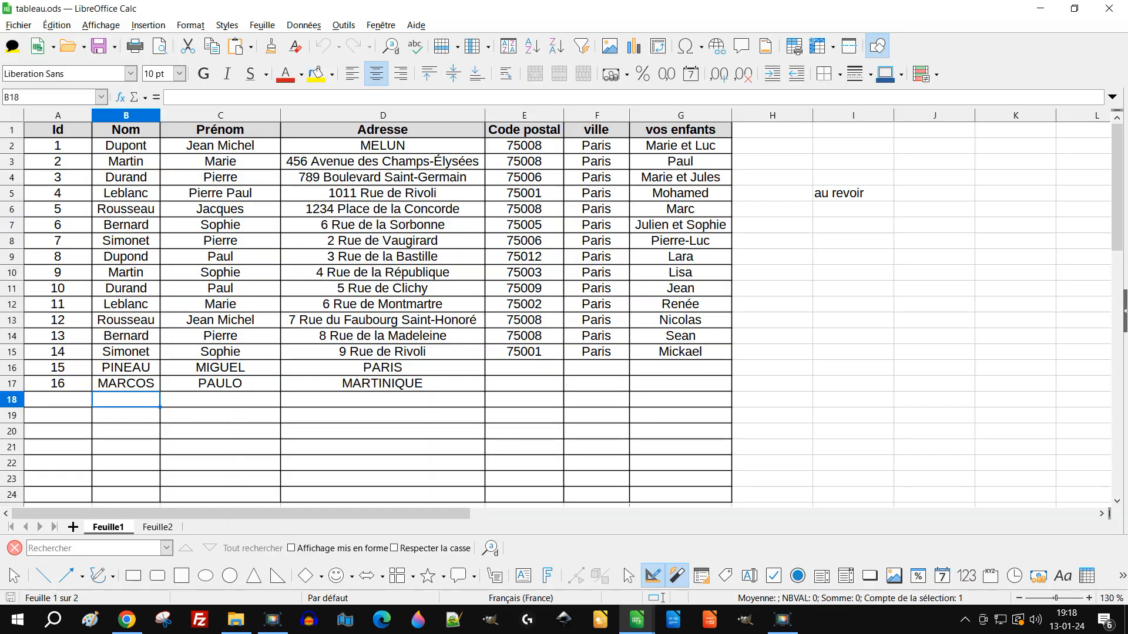
pyautogui.write('mper')
pyautogui.press('Return')
pyautogui.write('ffgfd')
pyautogui.press('Return')
pyautogui.write('fdfdgfd')
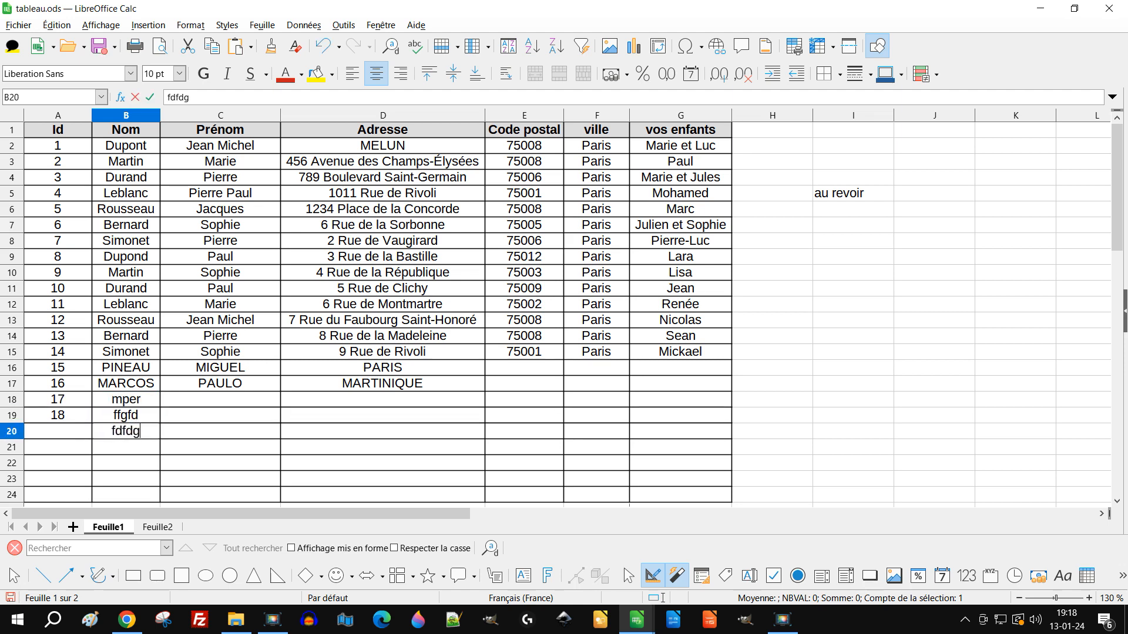
pyautogui.press('Return')
pyautogui.write('fdghfdhfd')
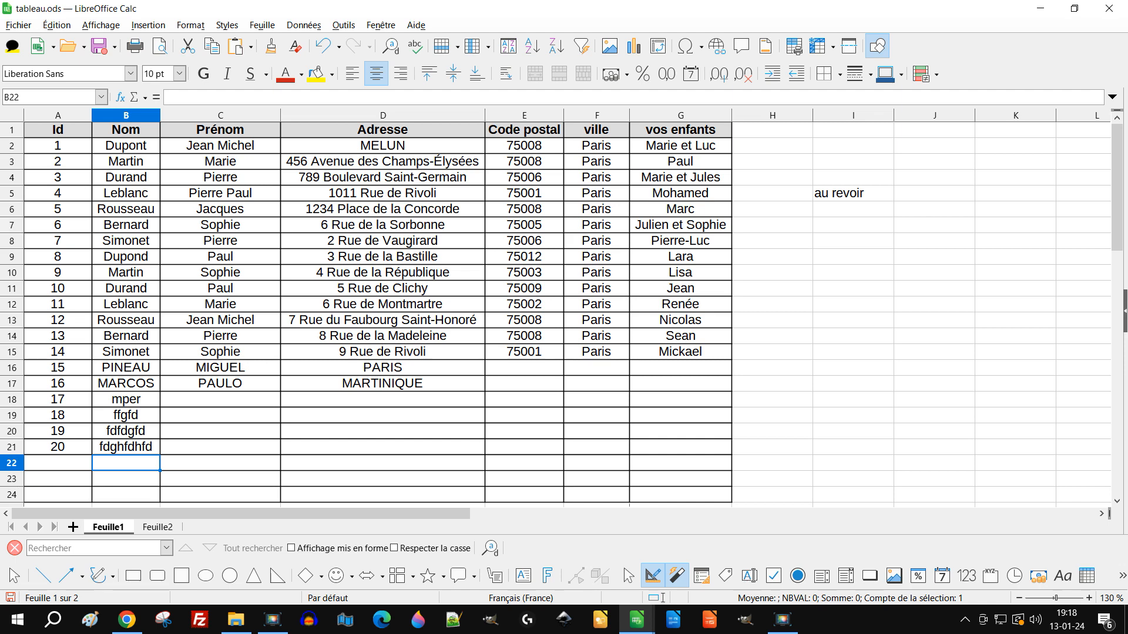
# Step: View the YouTube Studio details of the automatic list numbering video in Chrome, and return to the lookup workbook in Calc at cell F4
pyautogui.click(127, 620)
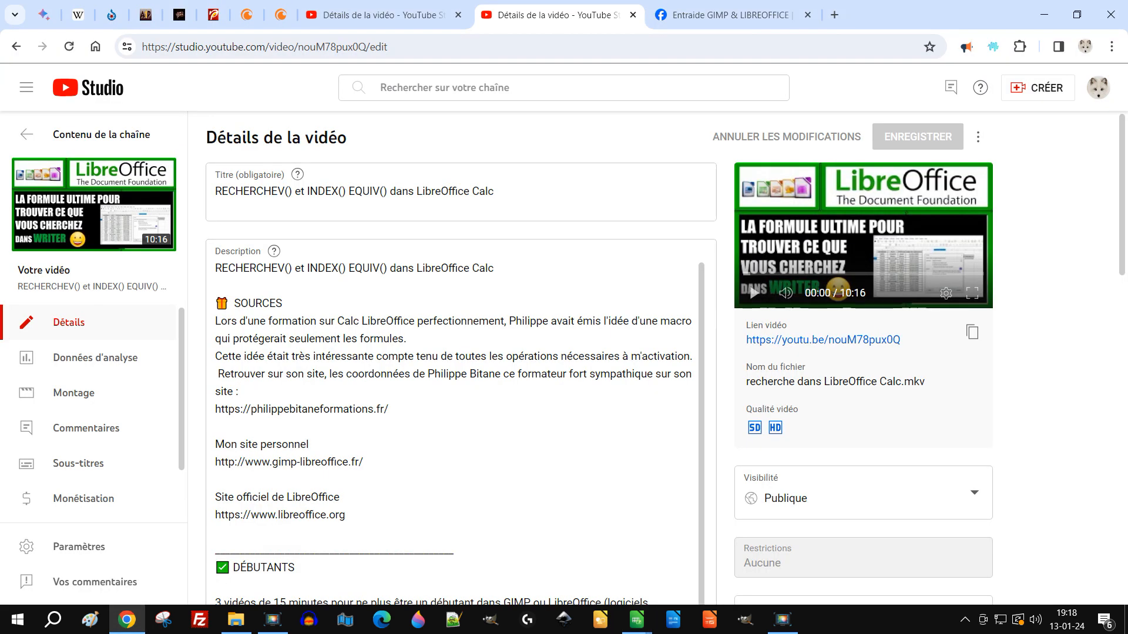
pyautogui.click(384, 15)
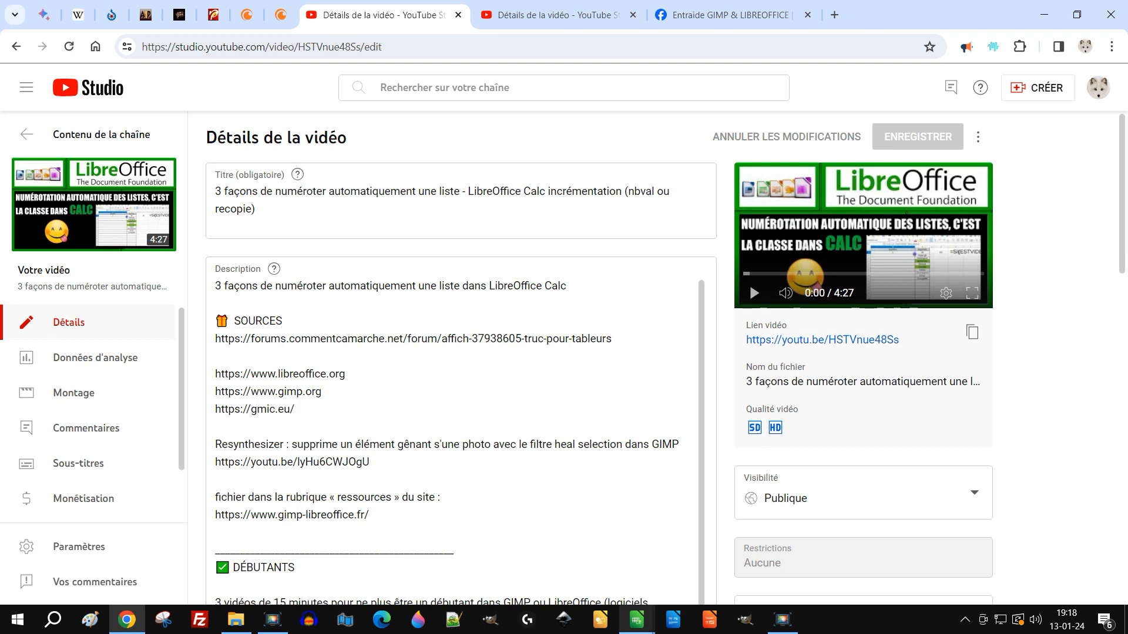
pyautogui.click(637, 619)
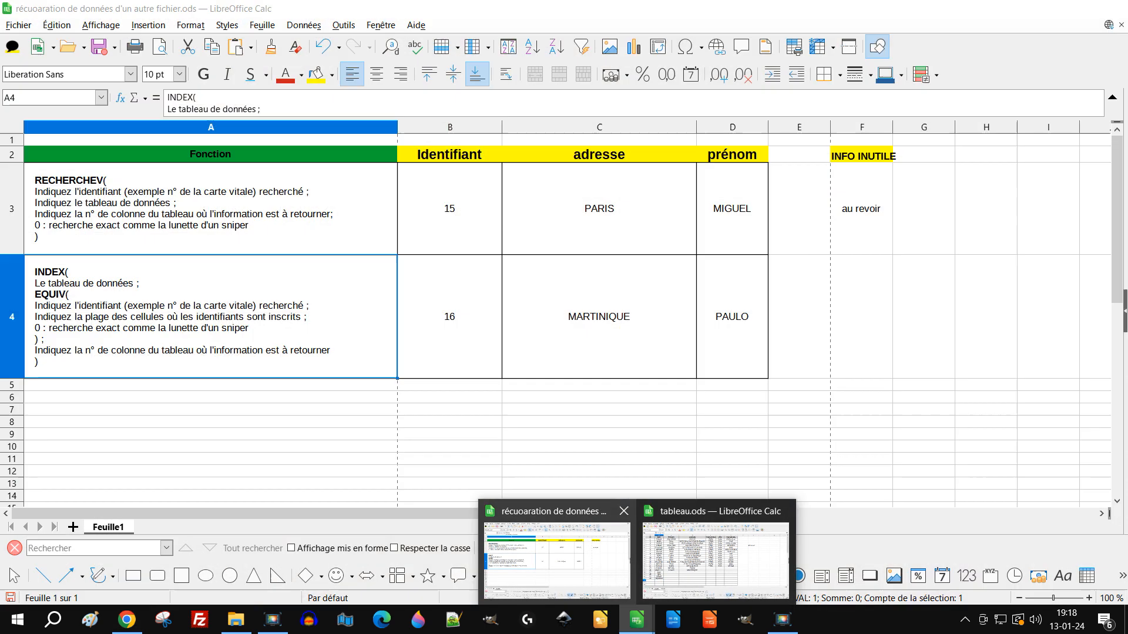
pyautogui.click(557, 561)
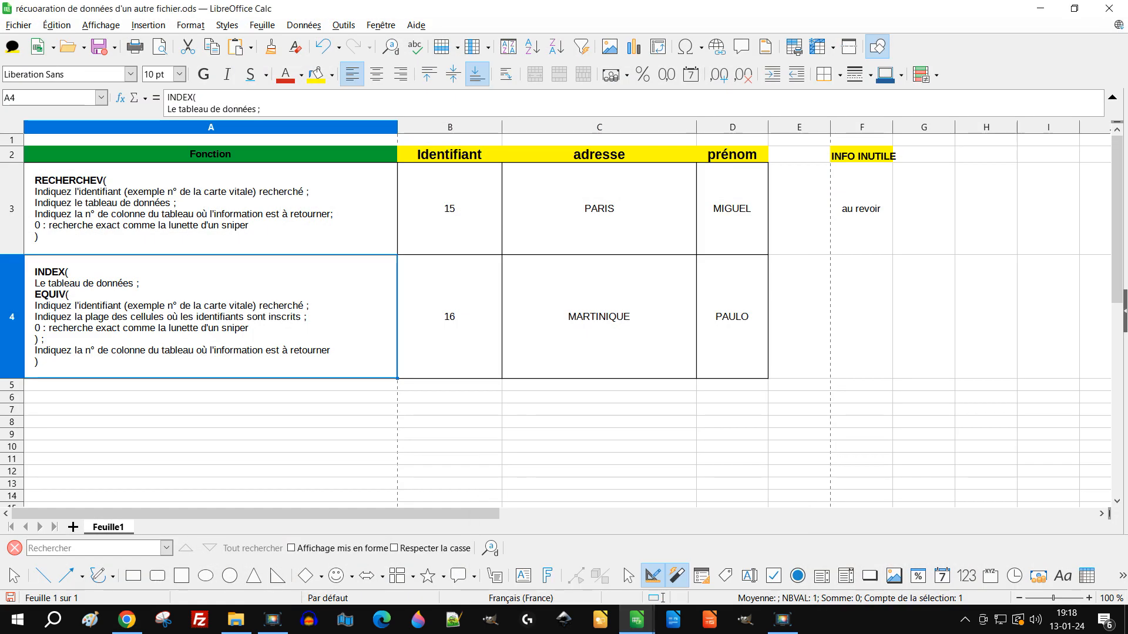
pyautogui.click(861, 317)
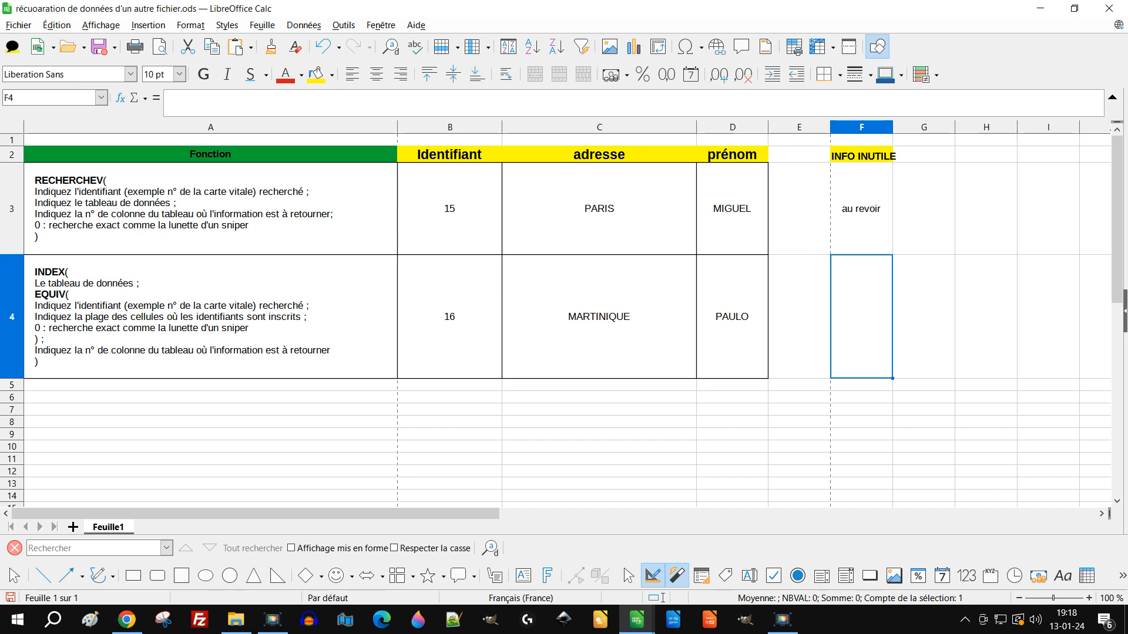